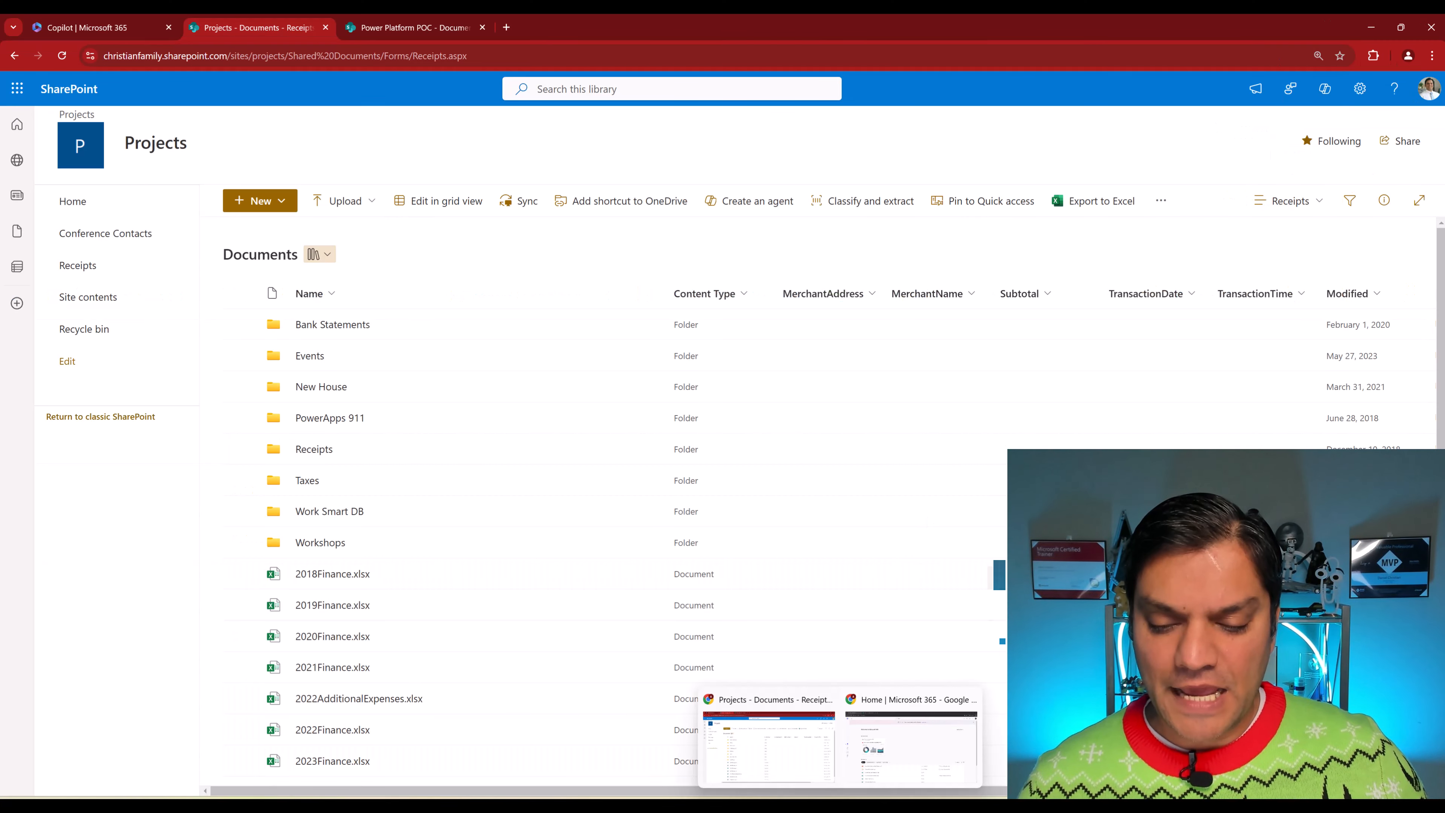
# Switch to the incognito browser window and view the Projects document library there.
pyautogui.click(874, 768)
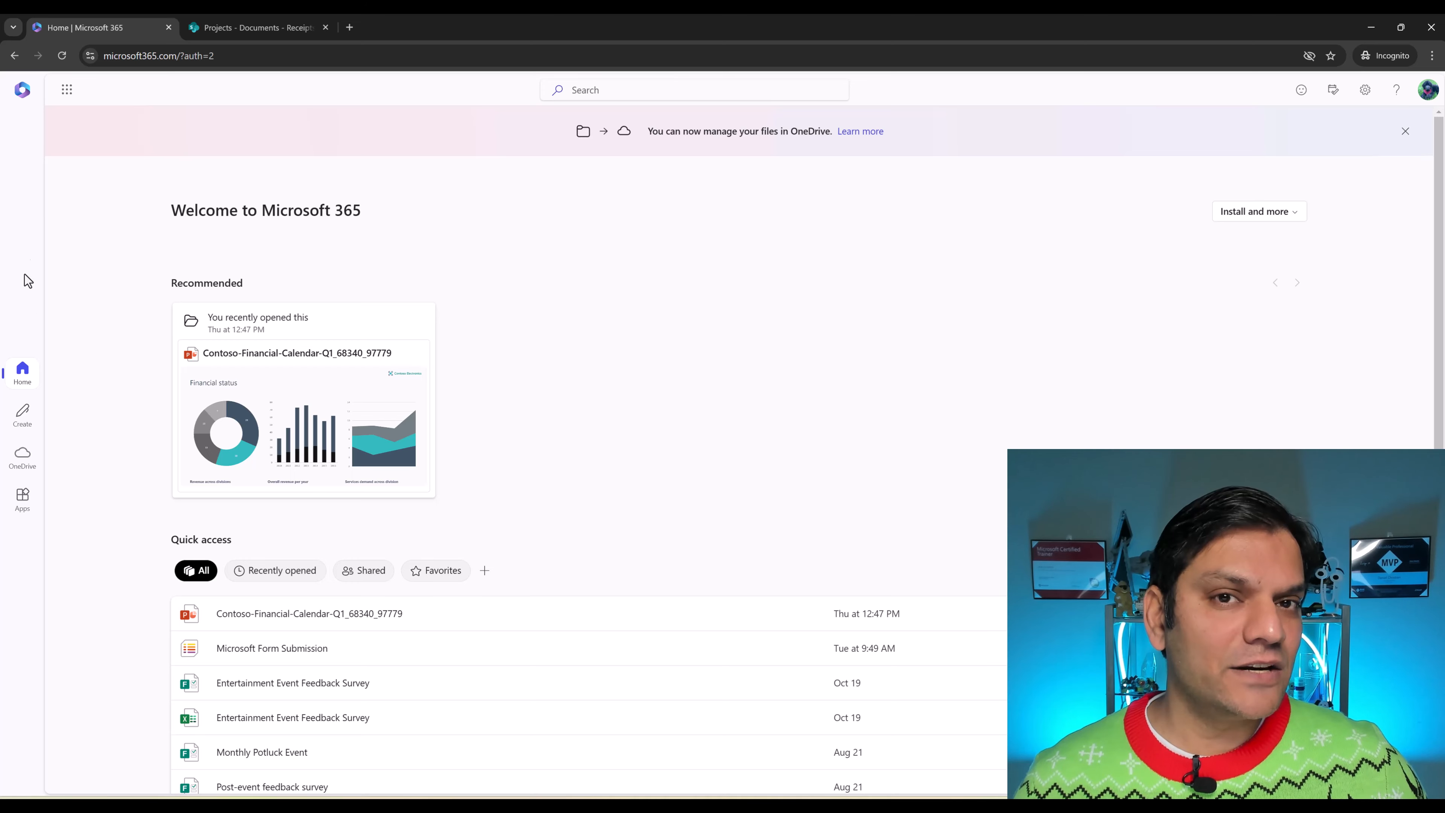
pyautogui.click(280, 21)
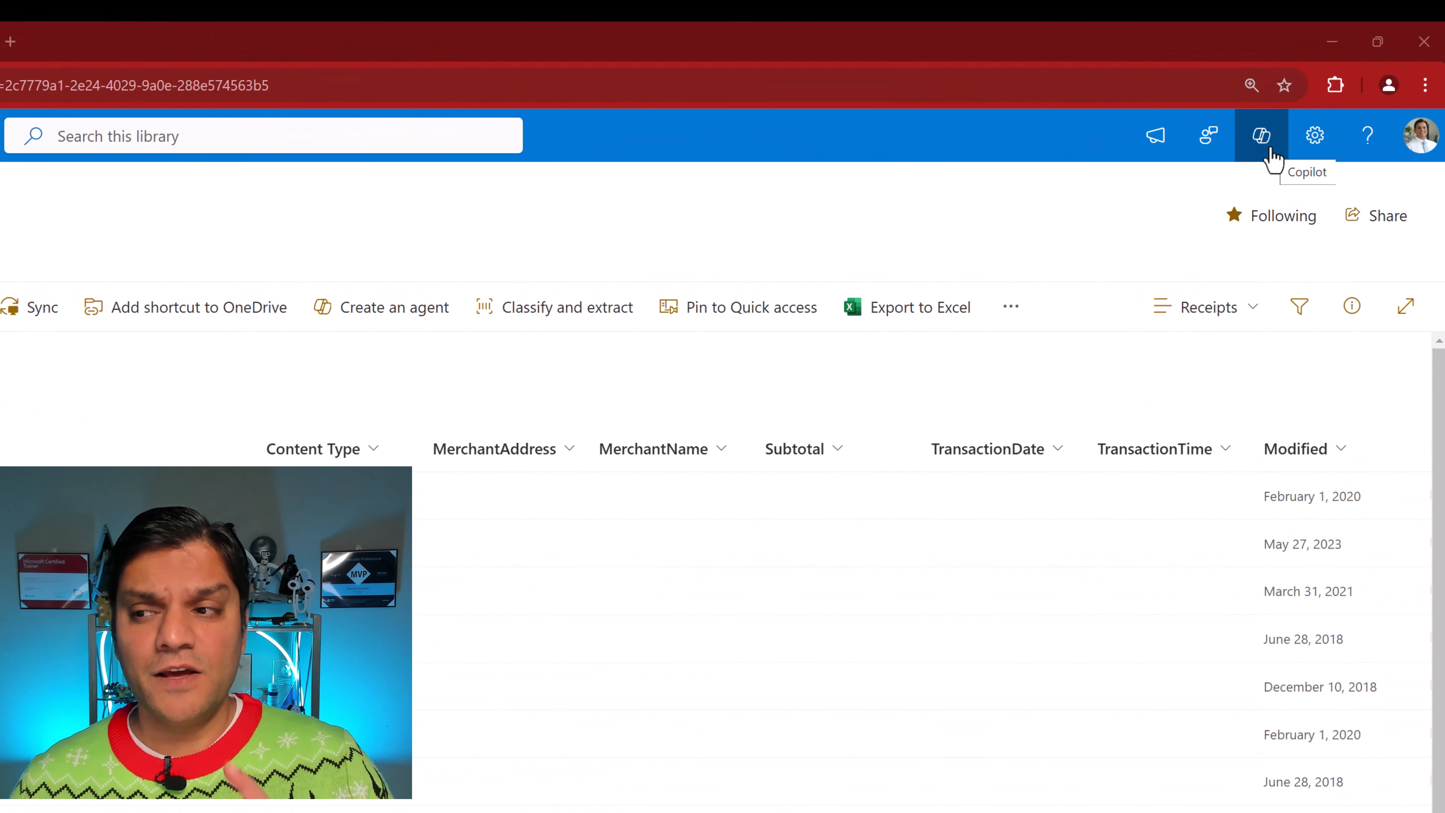
# Open the Copilot agent for the Projects site and ask it "How many receipts do I have for November of 2024?".
pyautogui.click(1272, 153)
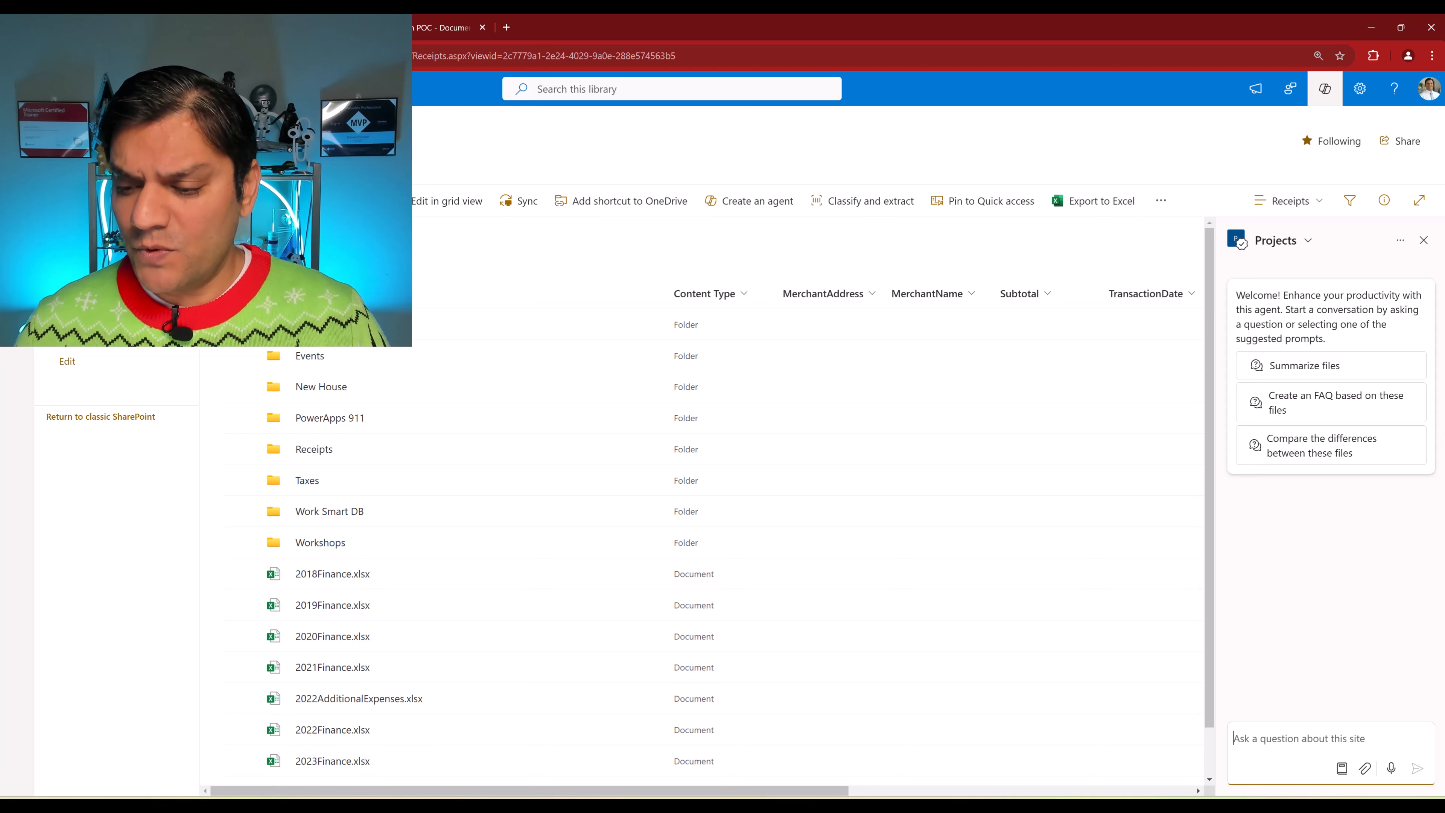
pyautogui.click(1268, 737)
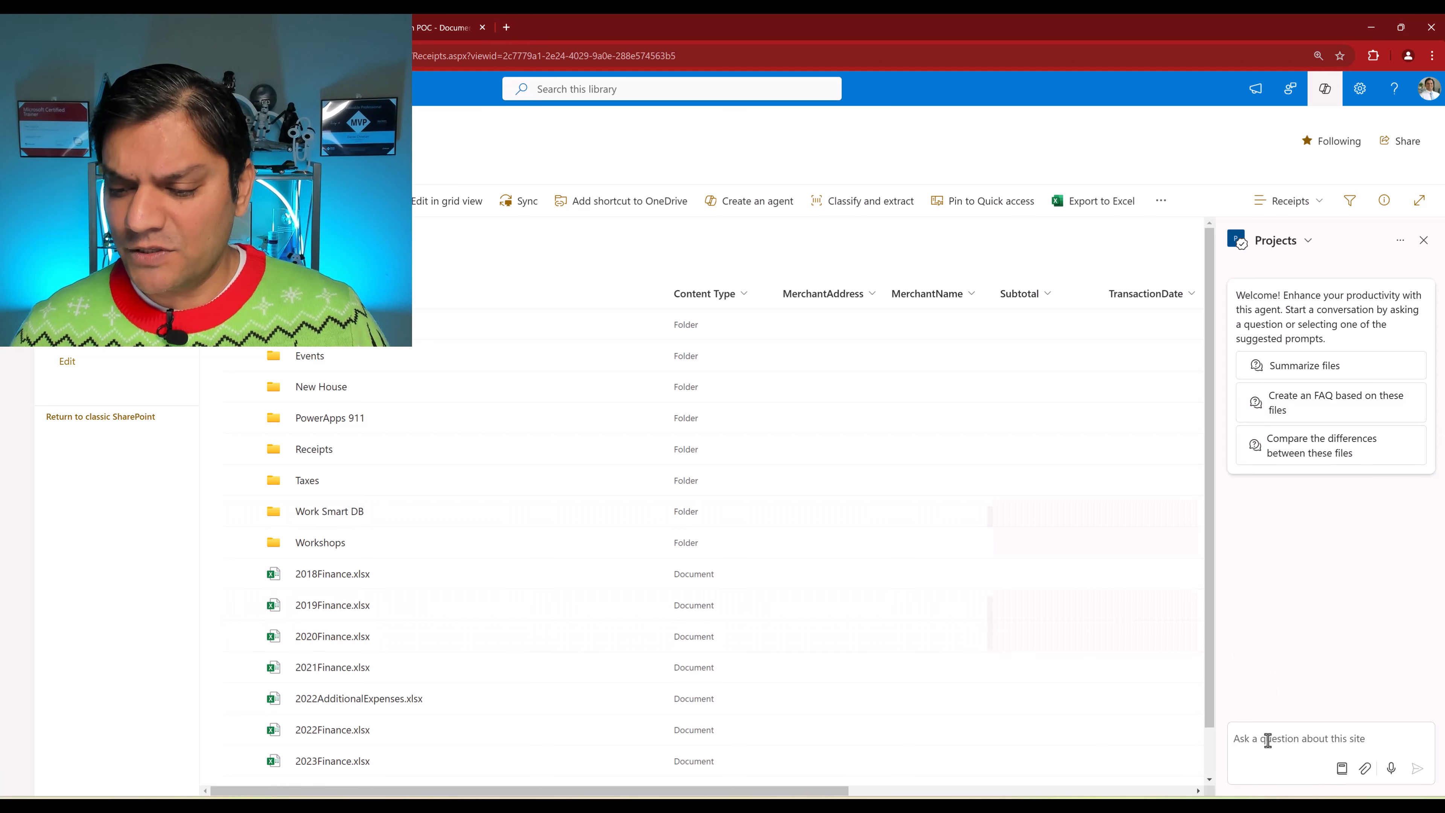
pyautogui.write('How many receipts do I have for November of 2024')
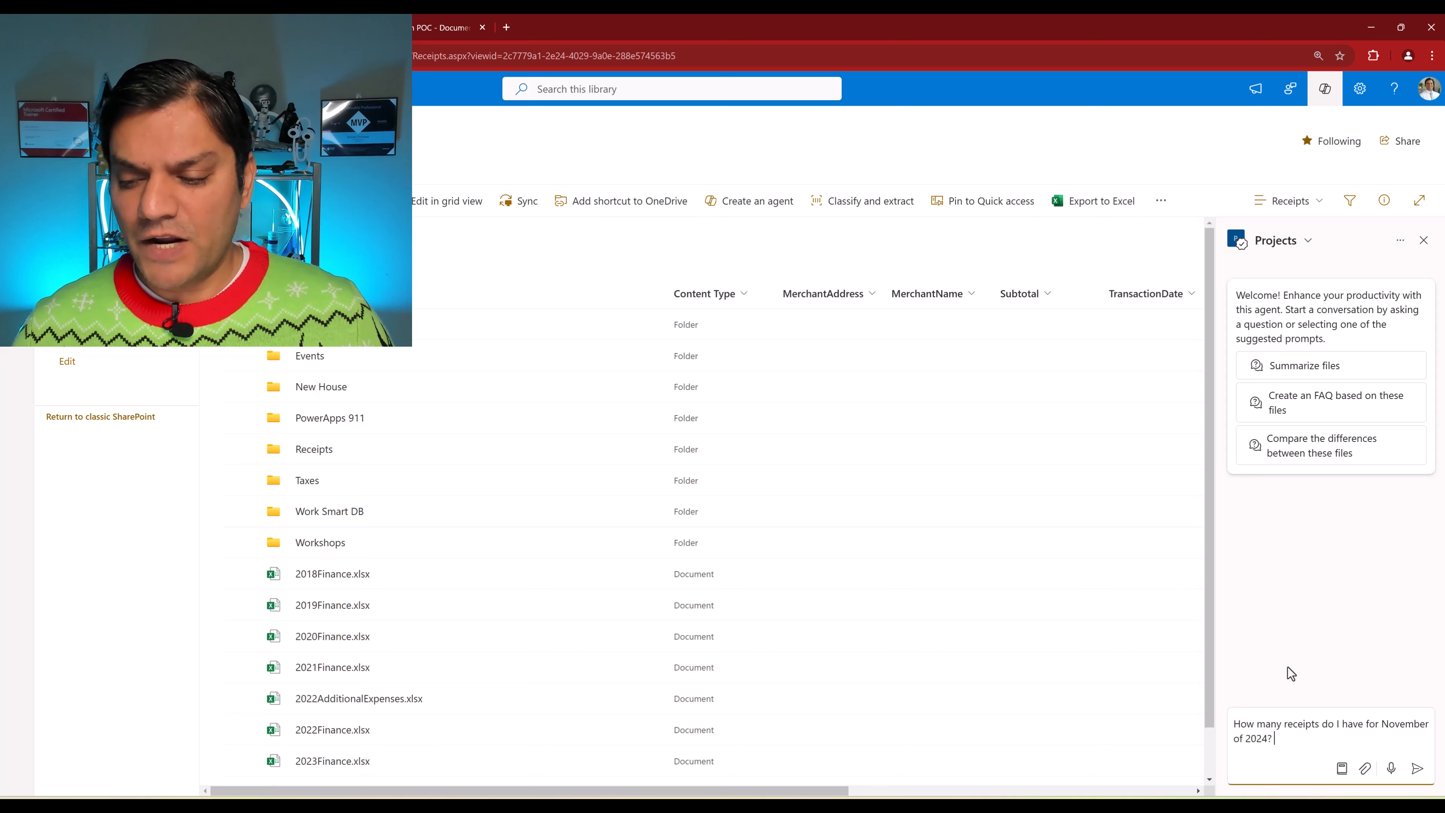
pyautogui.click(1418, 769)
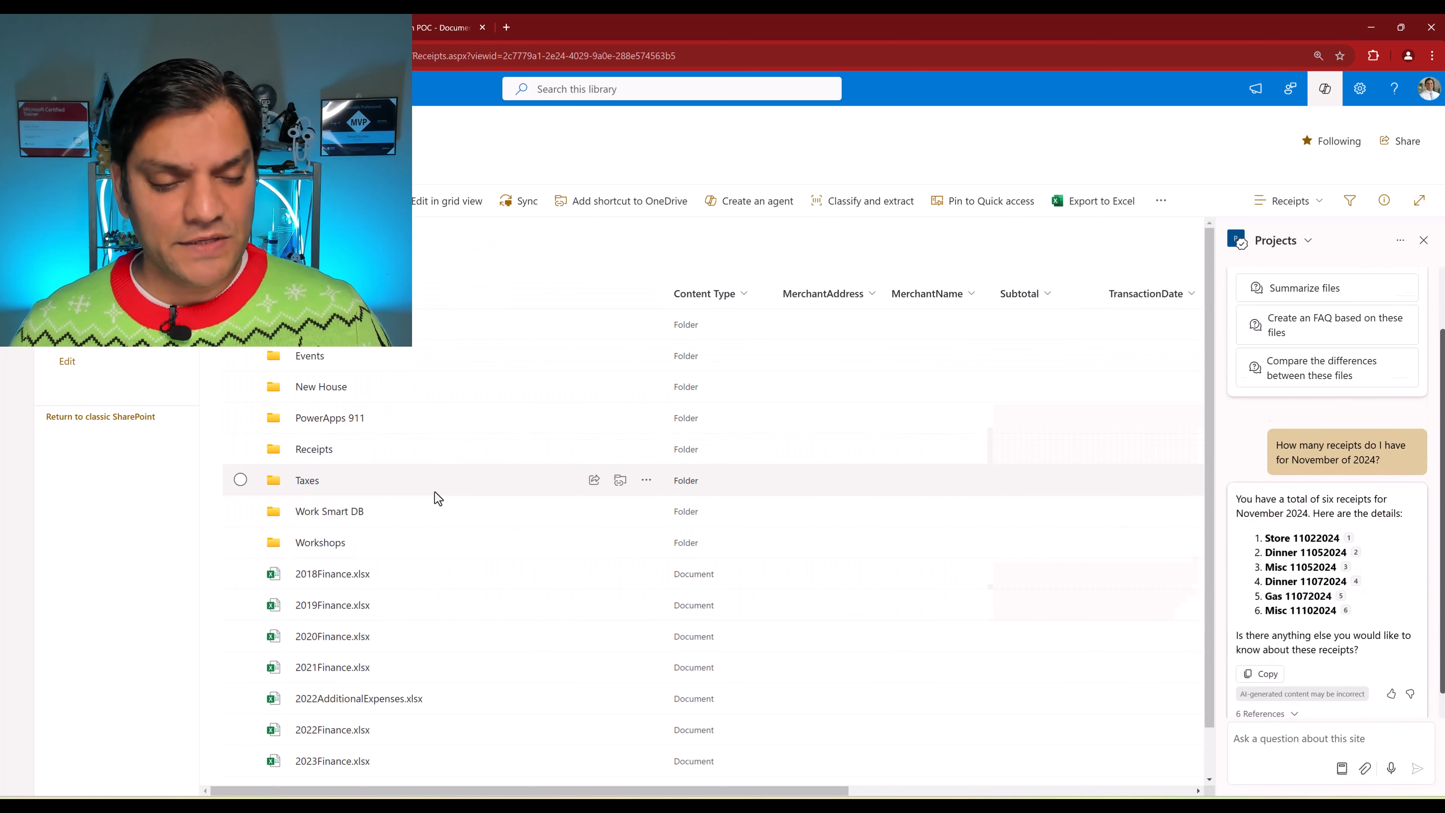
pyautogui.scroll(-1, 394, 607)
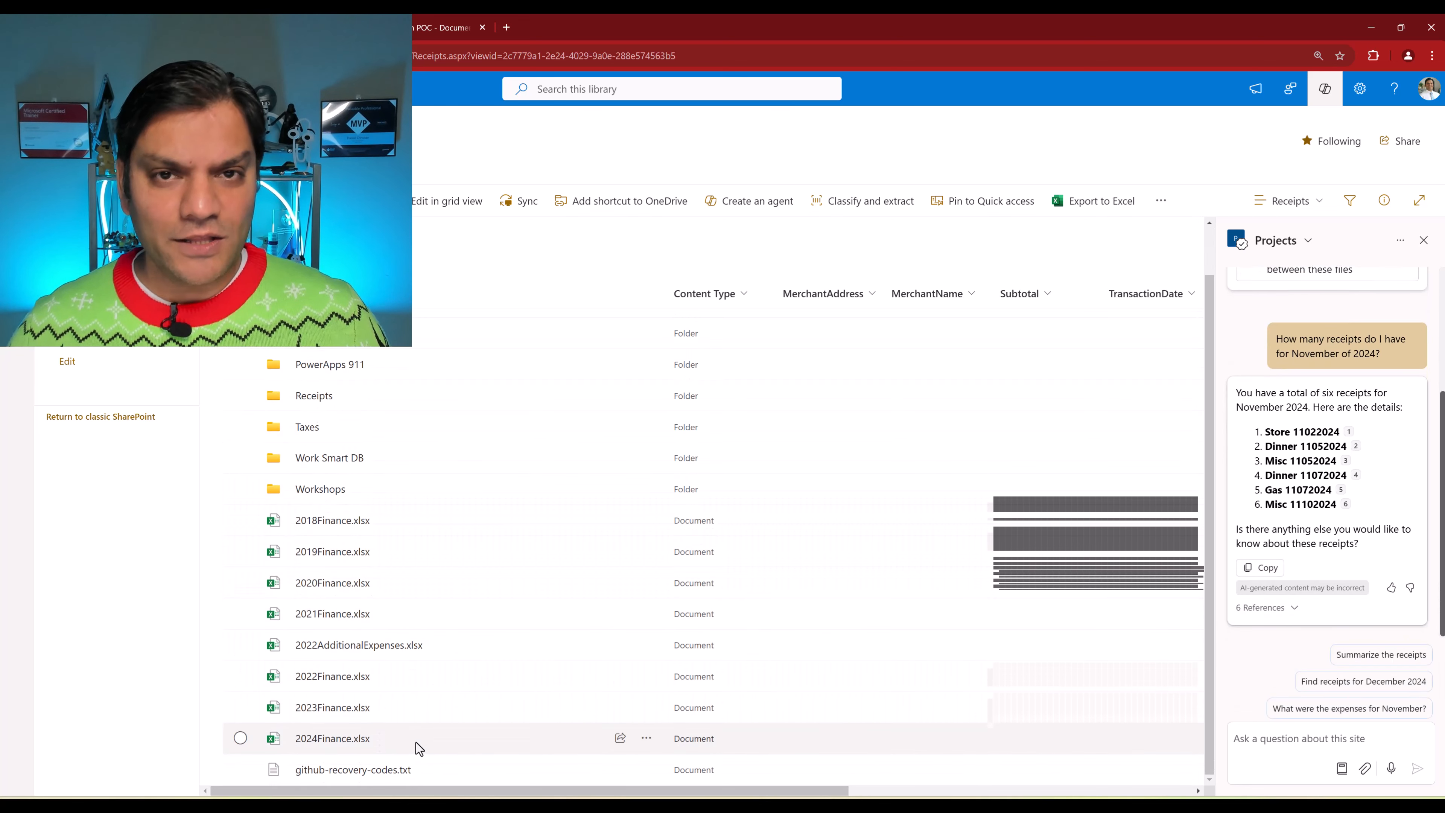
pyautogui.moveTo(416, 742)
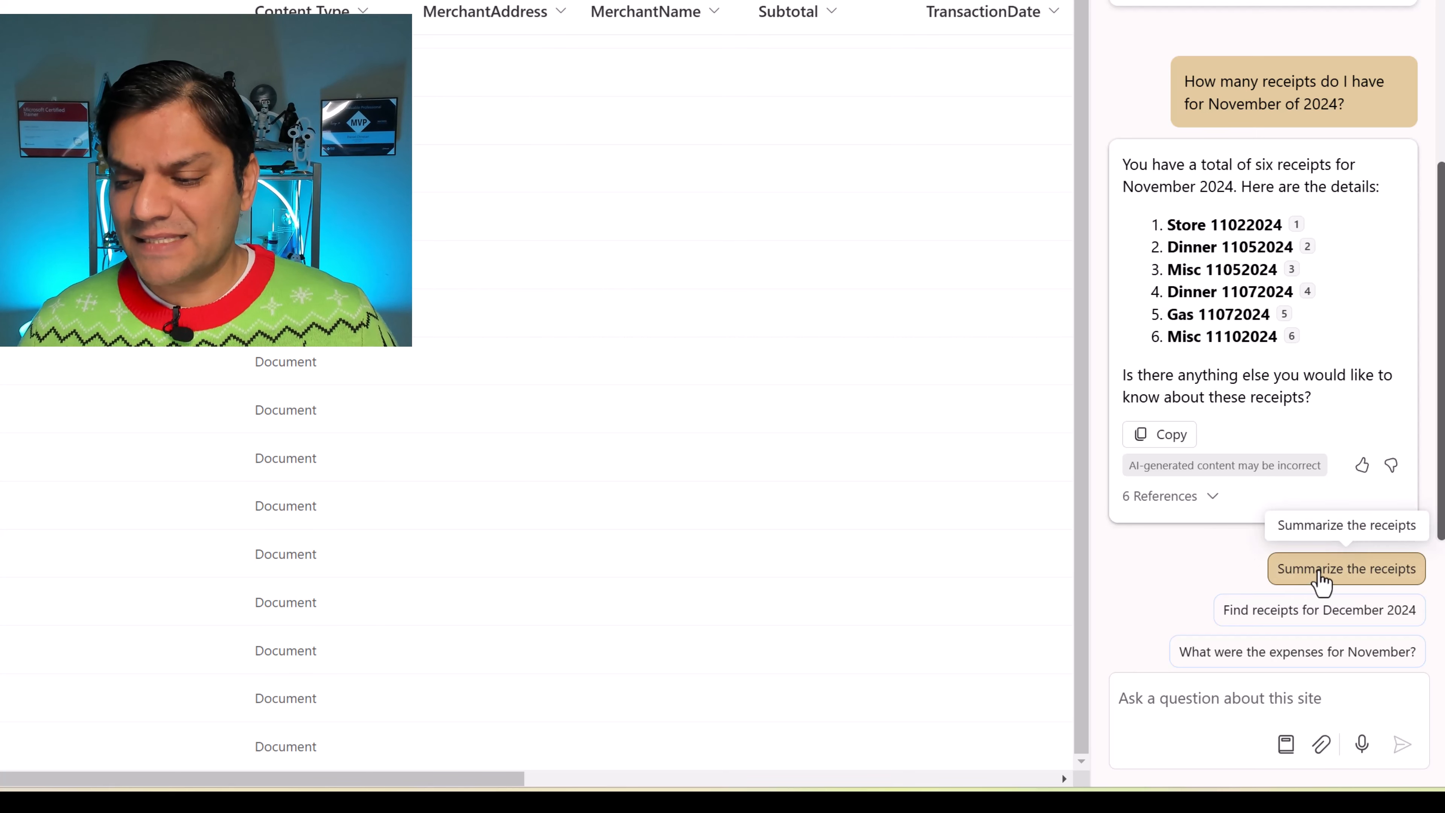
# Have the agent summarize the receipts using its suggested follow-up, and review both answers.
pyautogui.click(1319, 571)
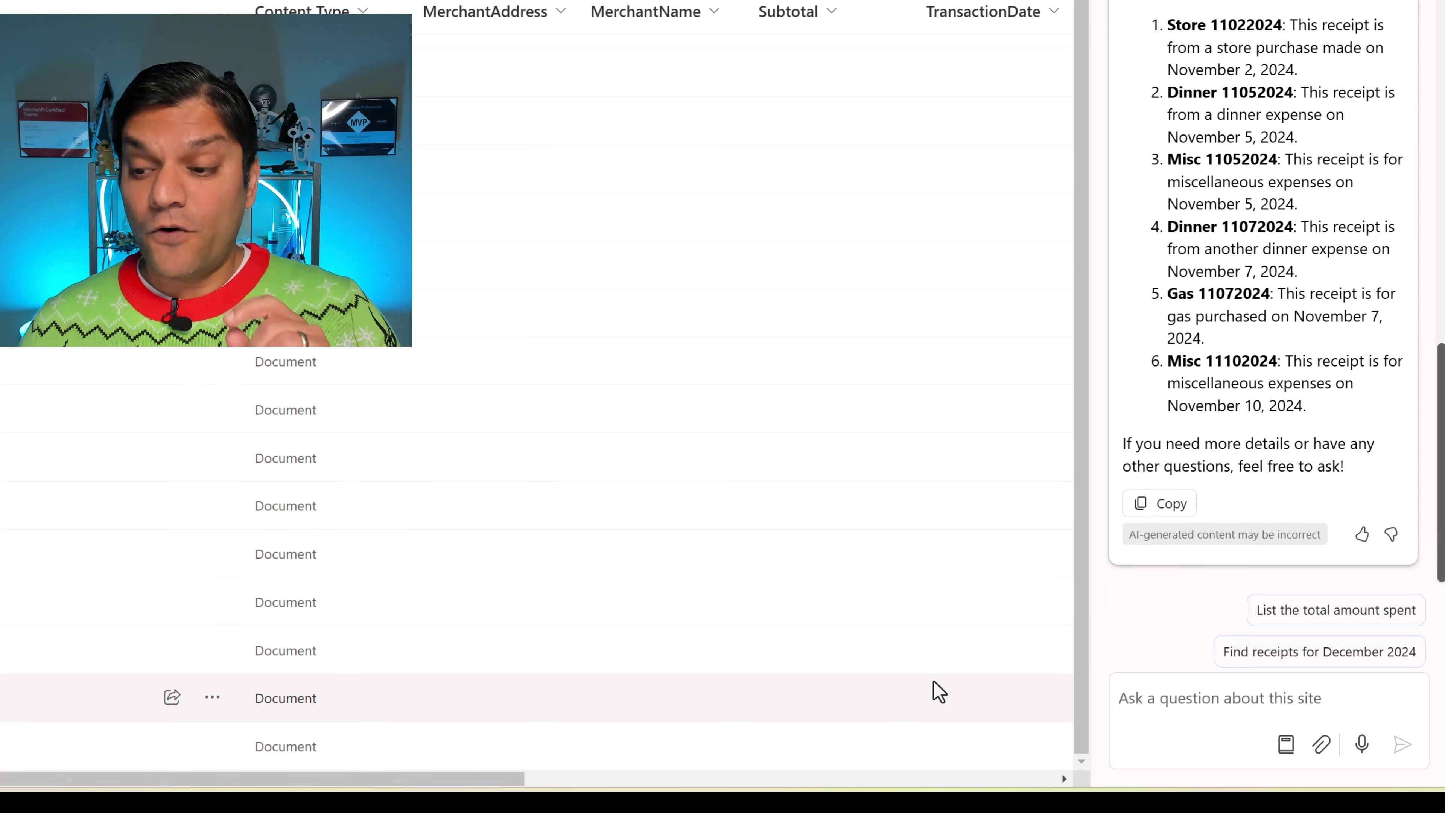
pyautogui.scroll(2, 932, 690)
pyautogui.scroll(8, 1237, 532)
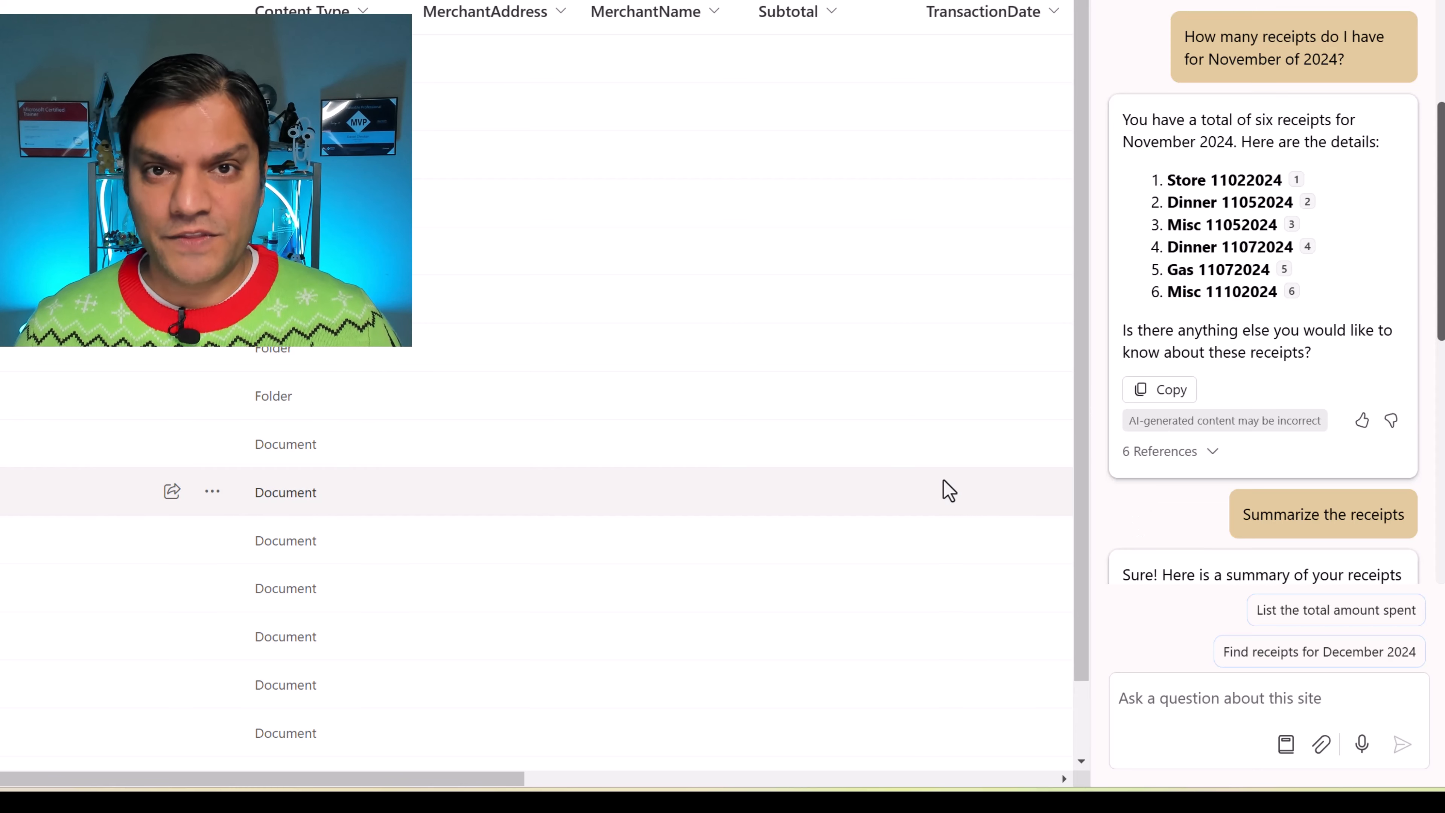
pyautogui.scroll(-5, 1132, 540)
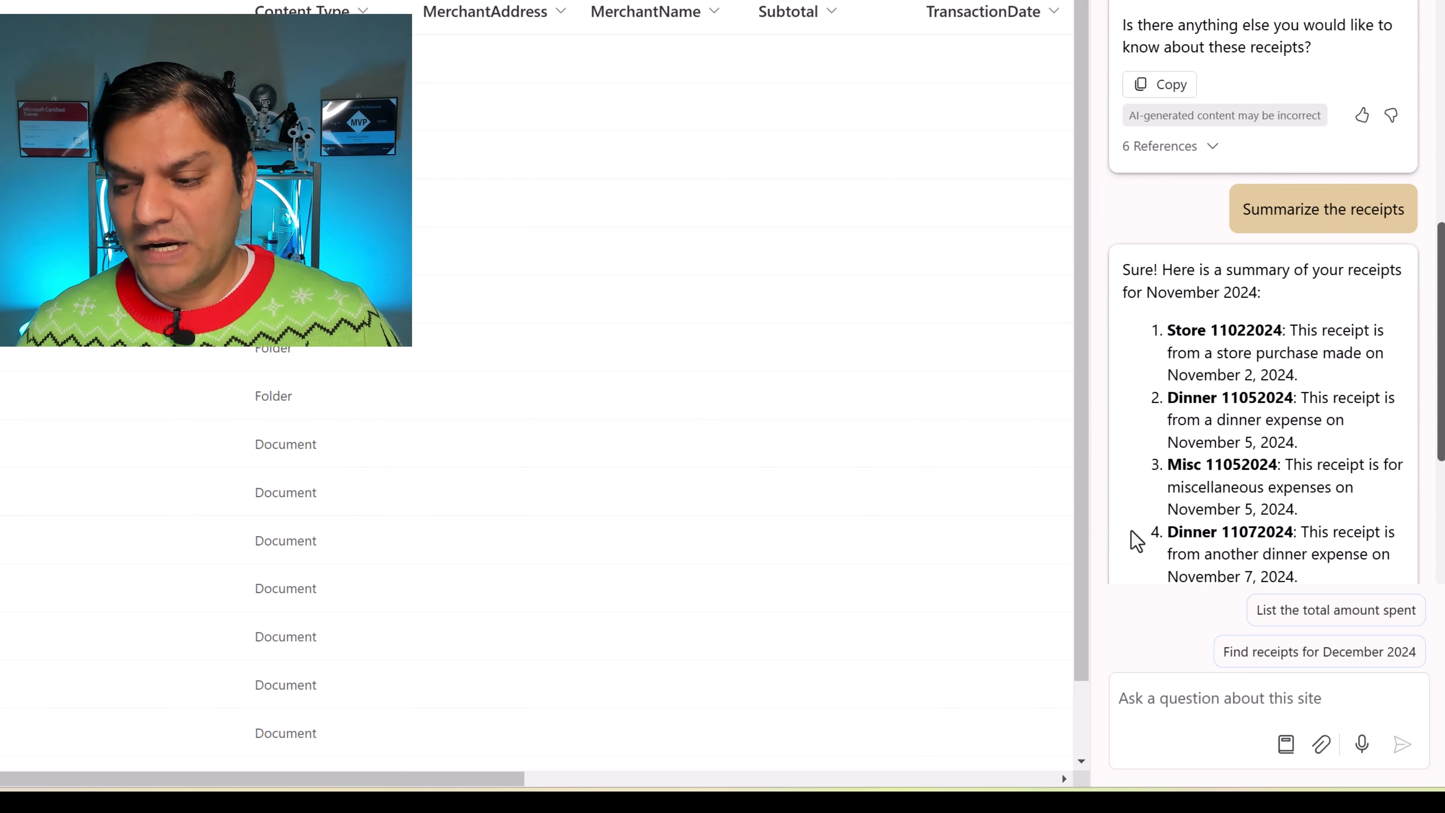
pyautogui.scroll(-5, 1135, 541)
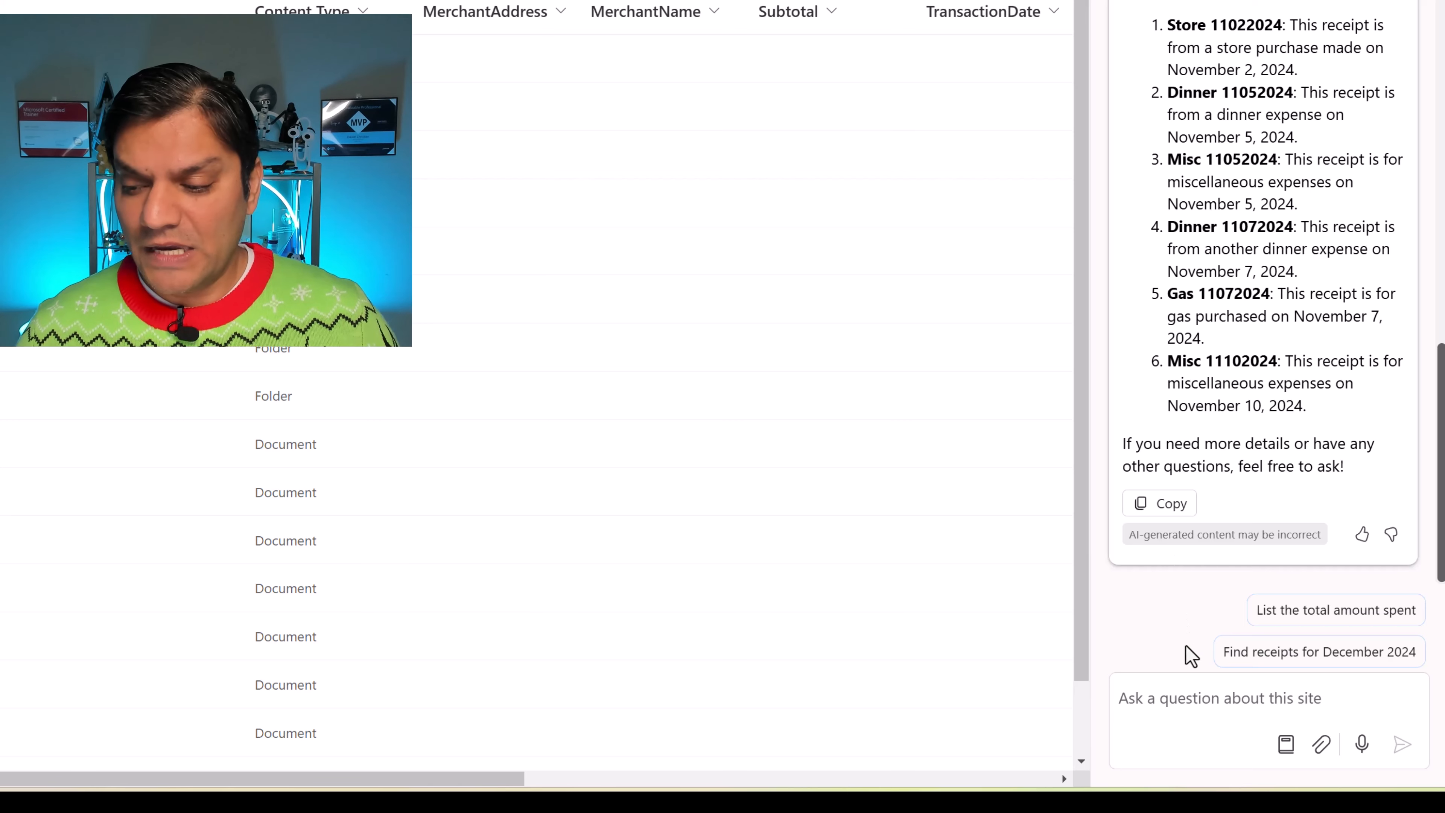
pyautogui.click(1183, 692)
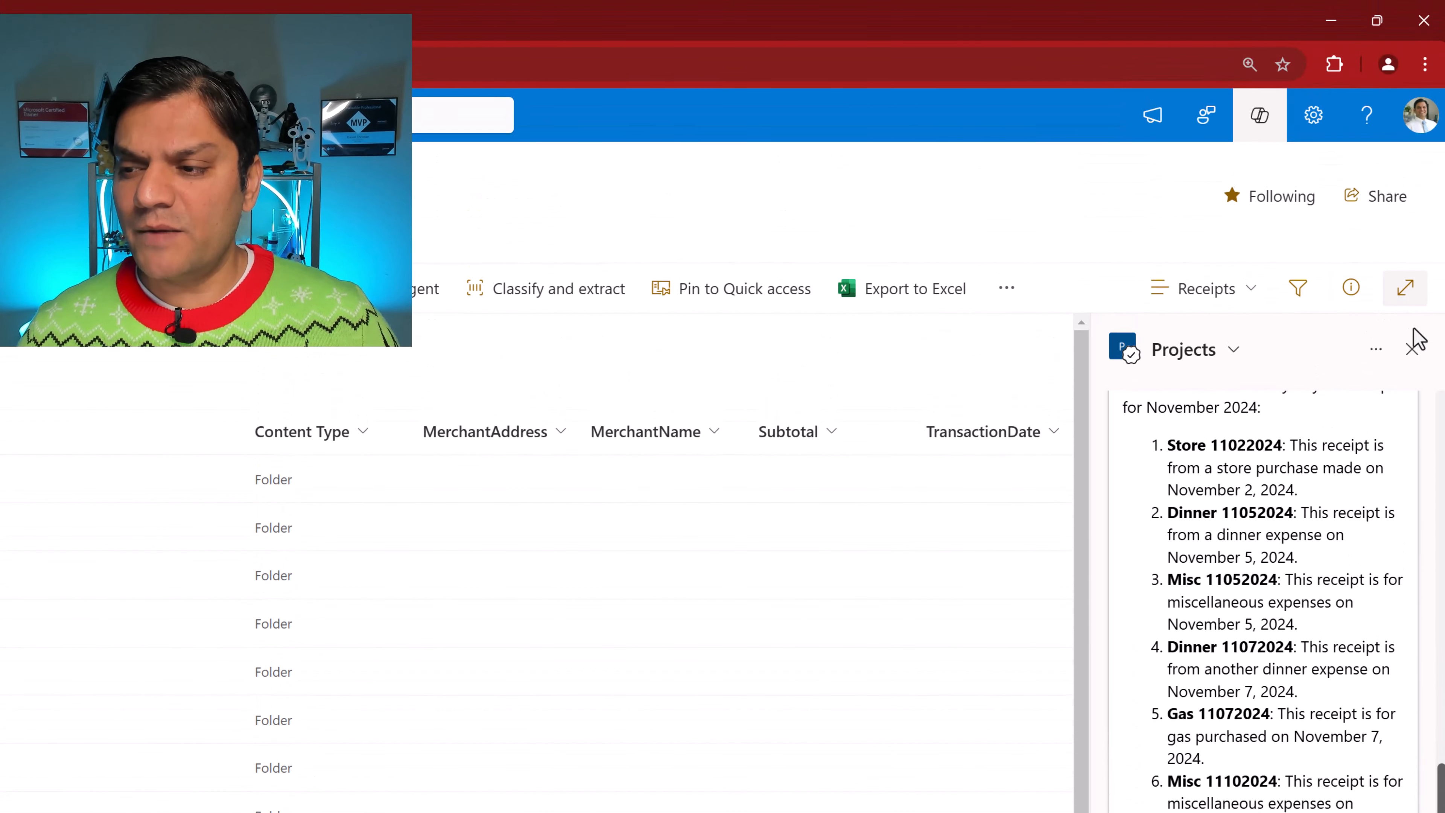
# Start a fresh conversation with the Projects agent and have it summarize files using the suggested prompt.
pyautogui.click(1412, 32)
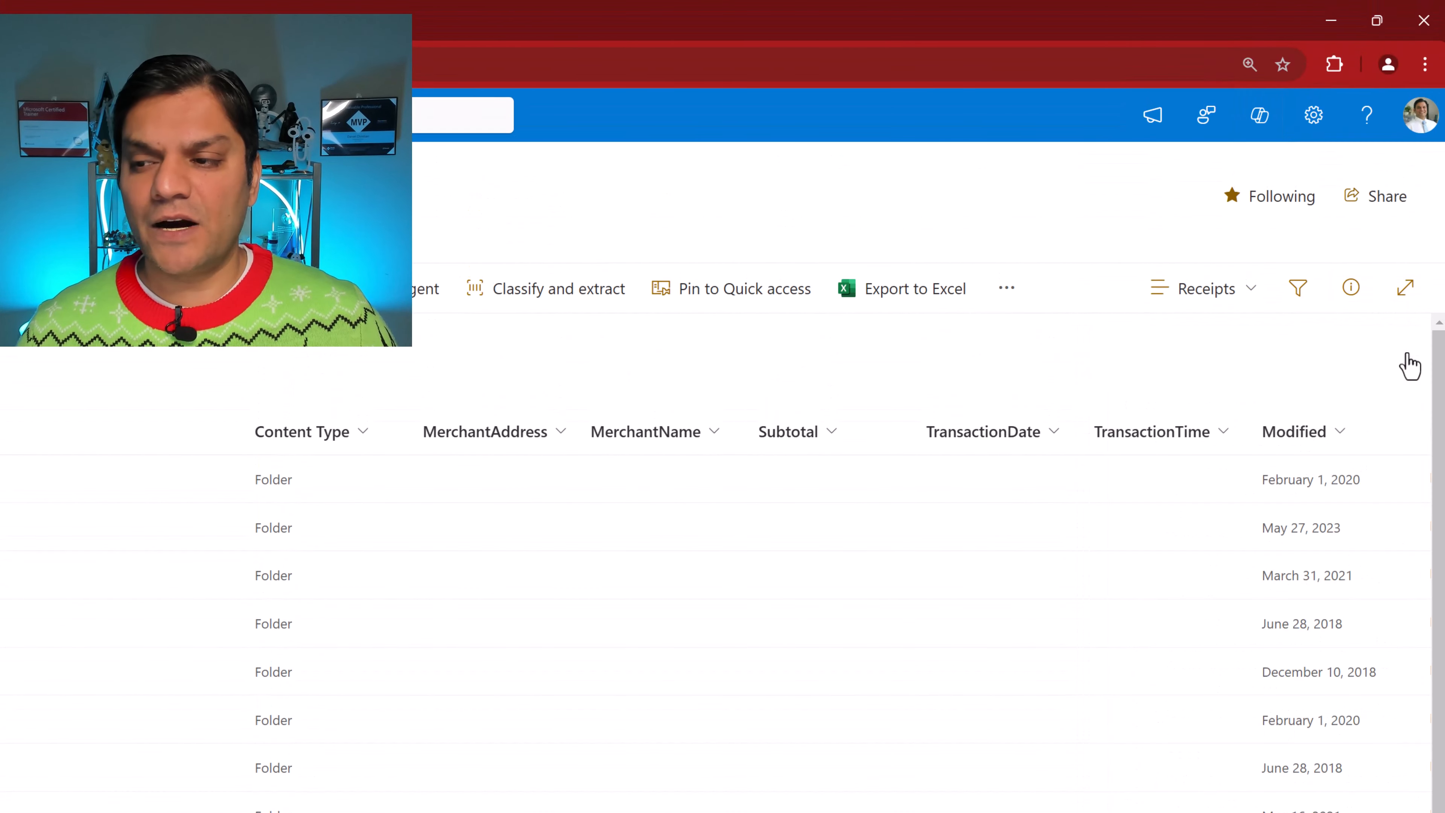
pyautogui.click(1257, 125)
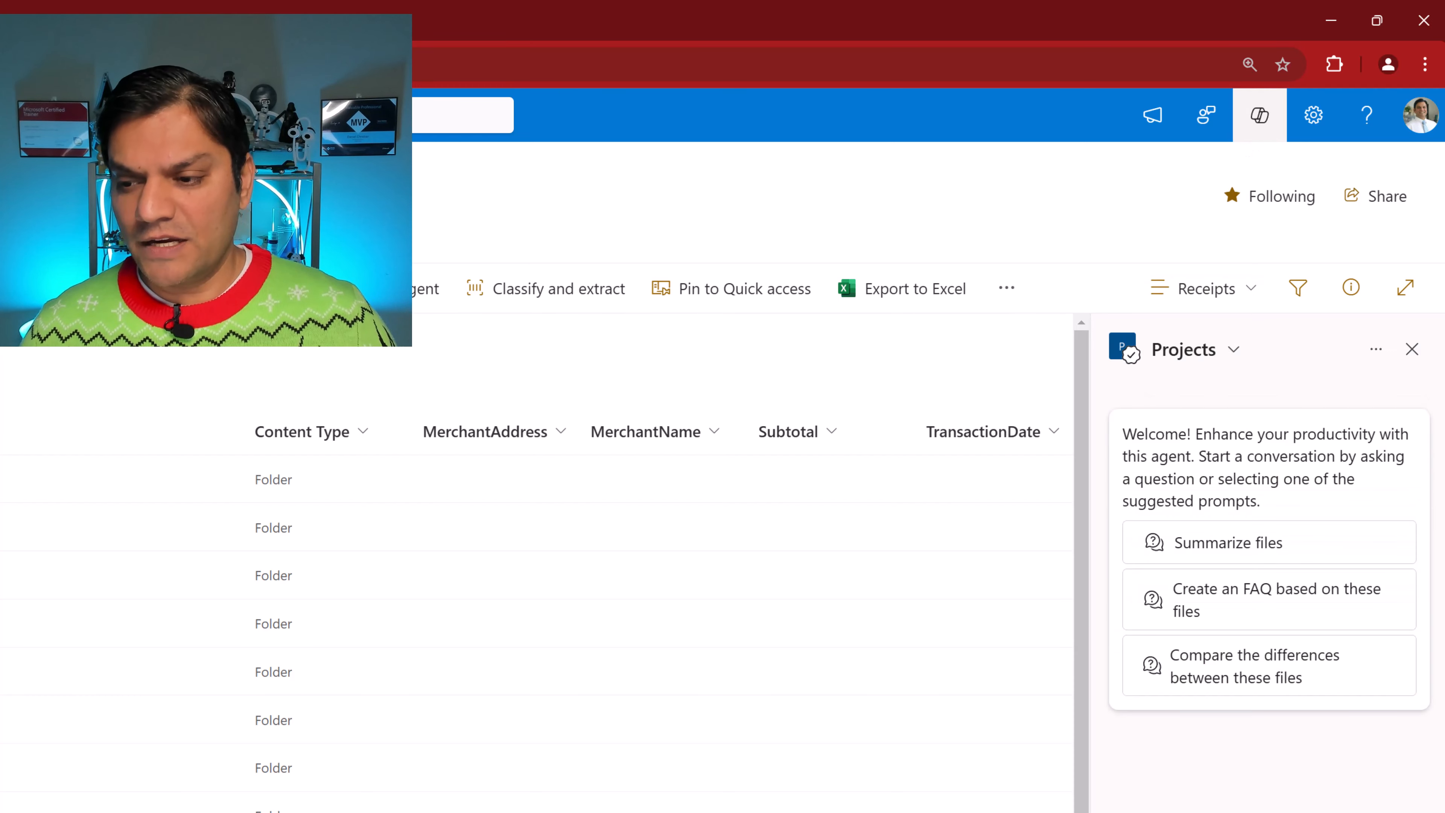
pyautogui.click(1221, 546)
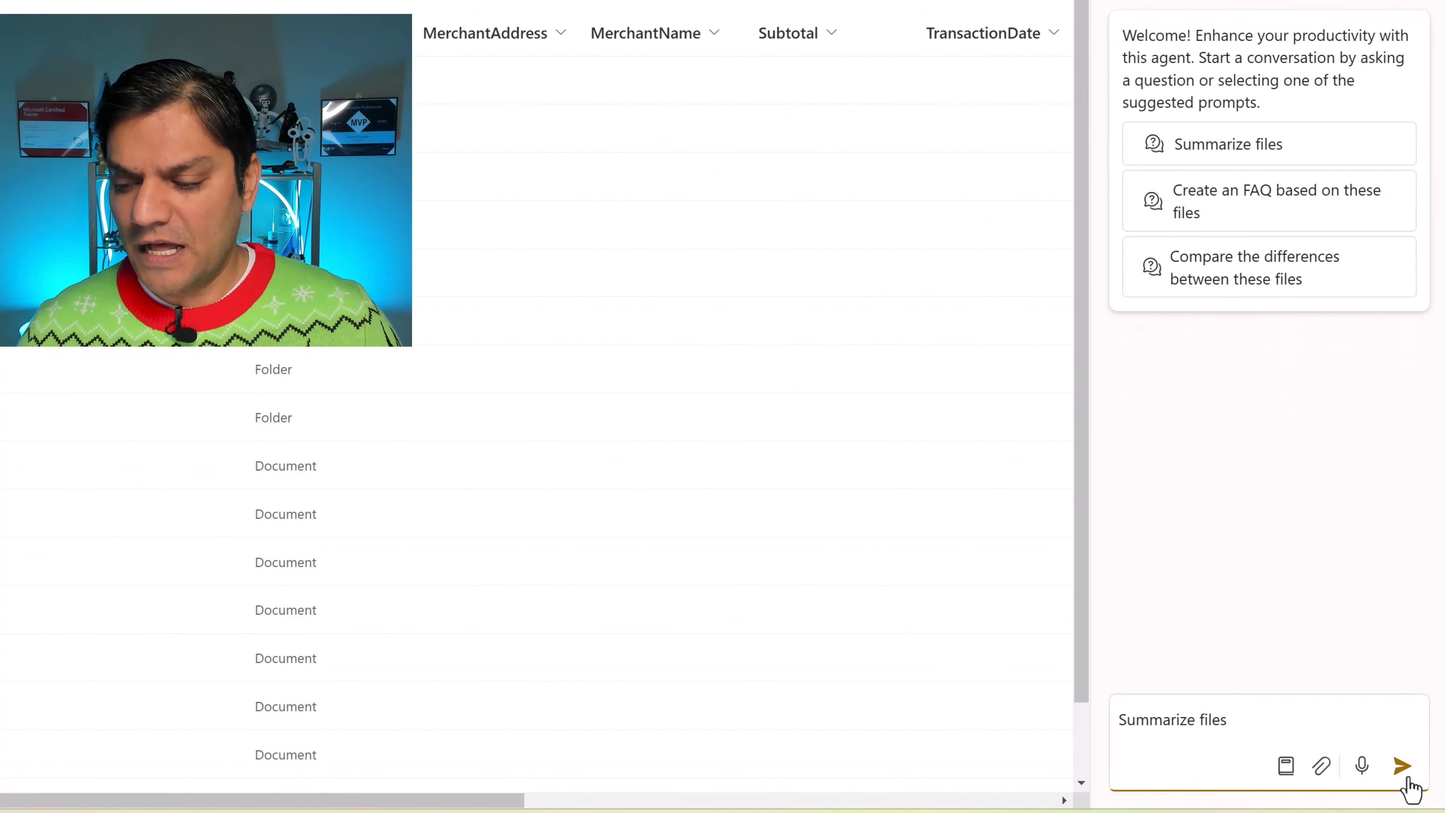
pyautogui.click(1401, 767)
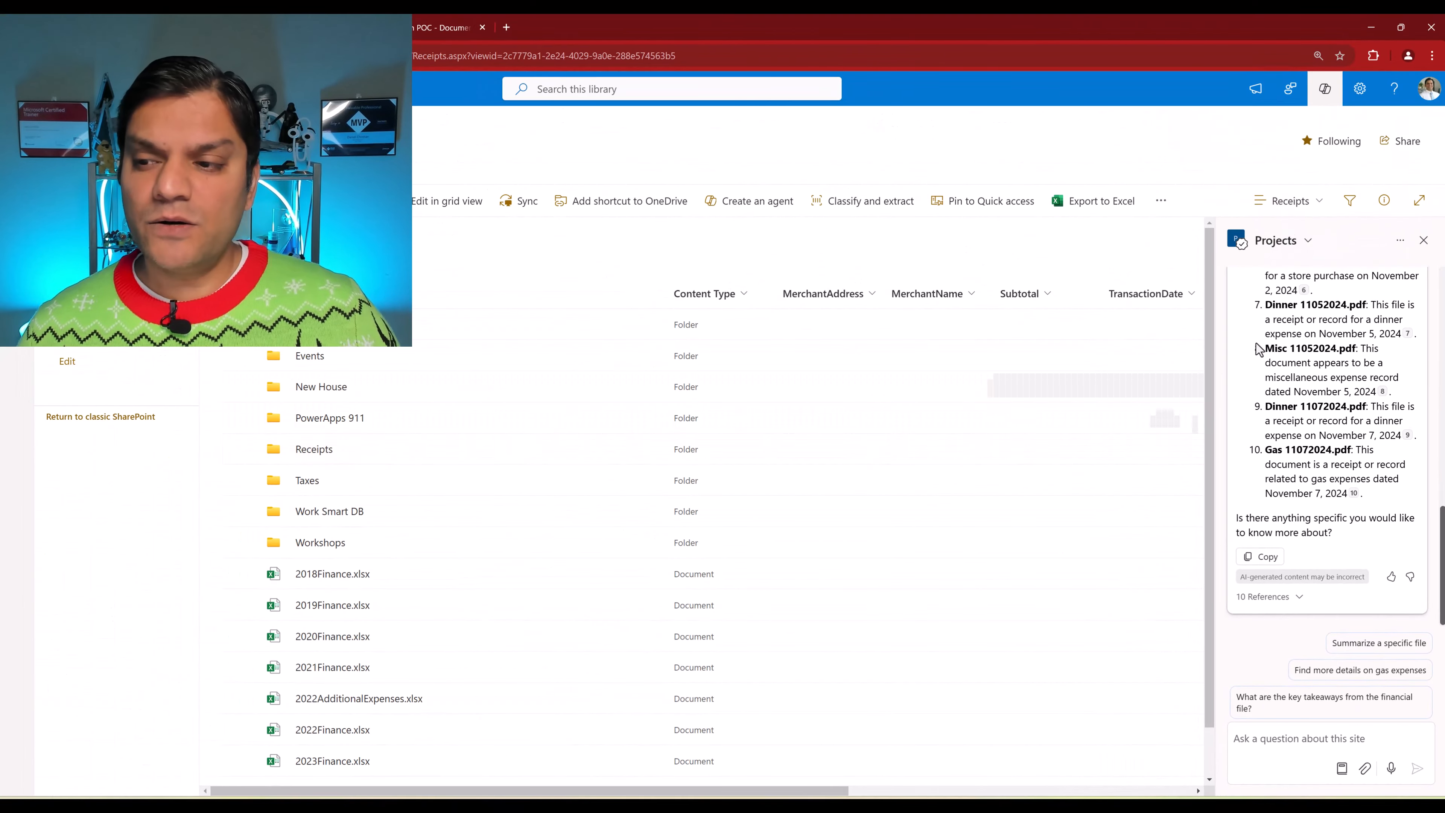
pyautogui.click(1424, 246)
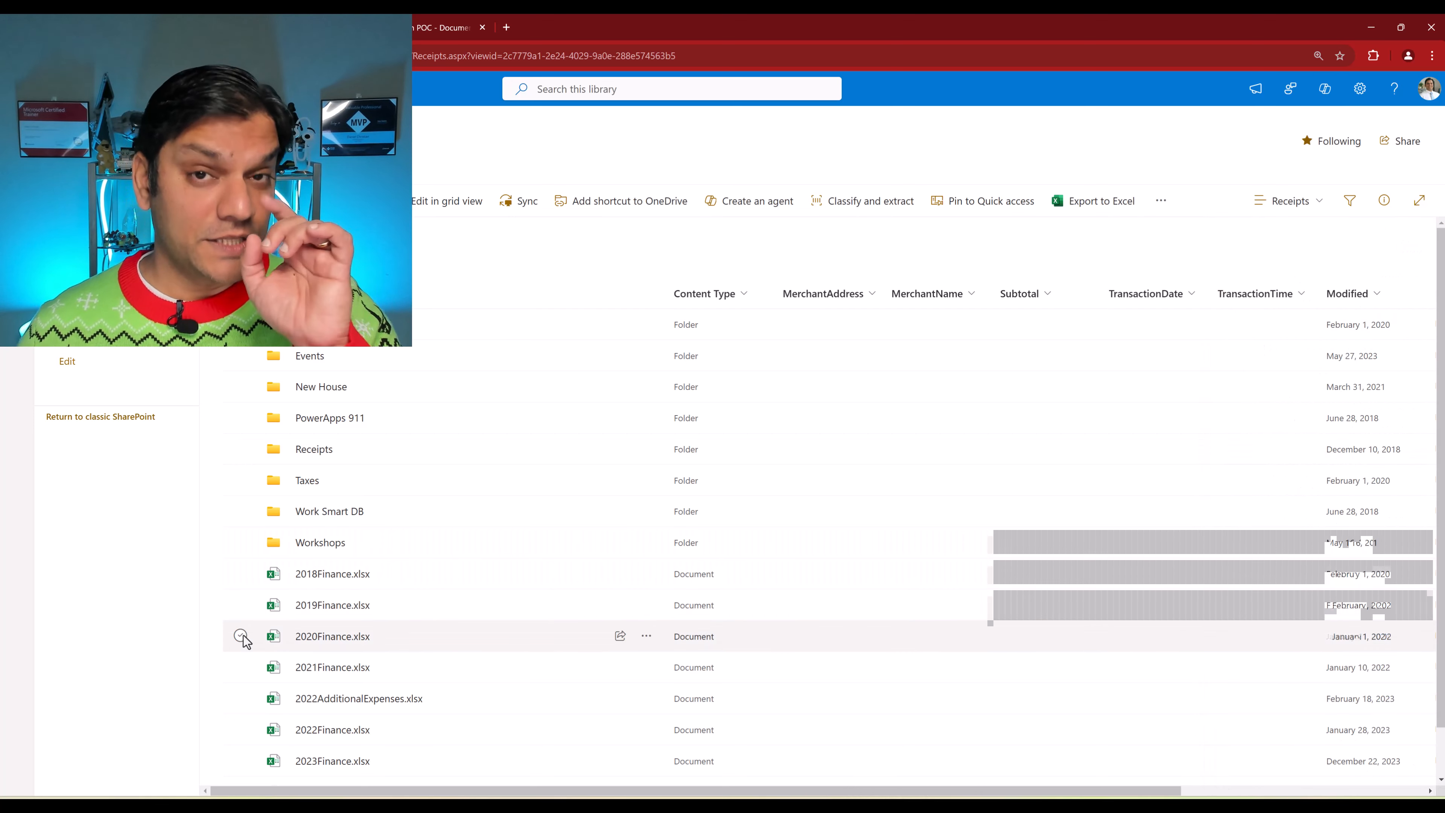
# Select 2024Finance.xlsx in the library and have the Projects agent summarize it with the "Summarize files" prompt.
pyautogui.scroll(-1, 244, 637)
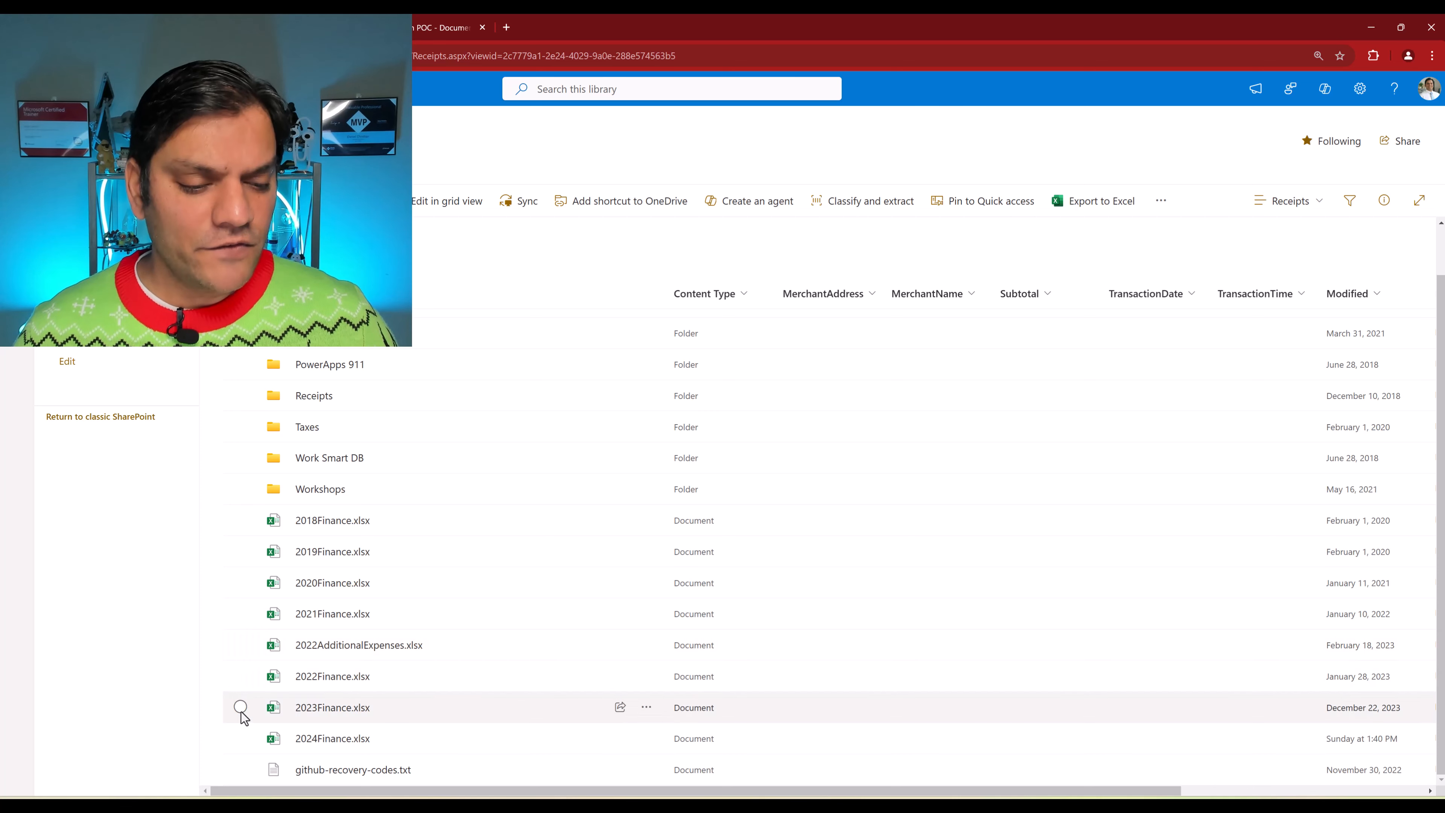
pyautogui.click(241, 740)
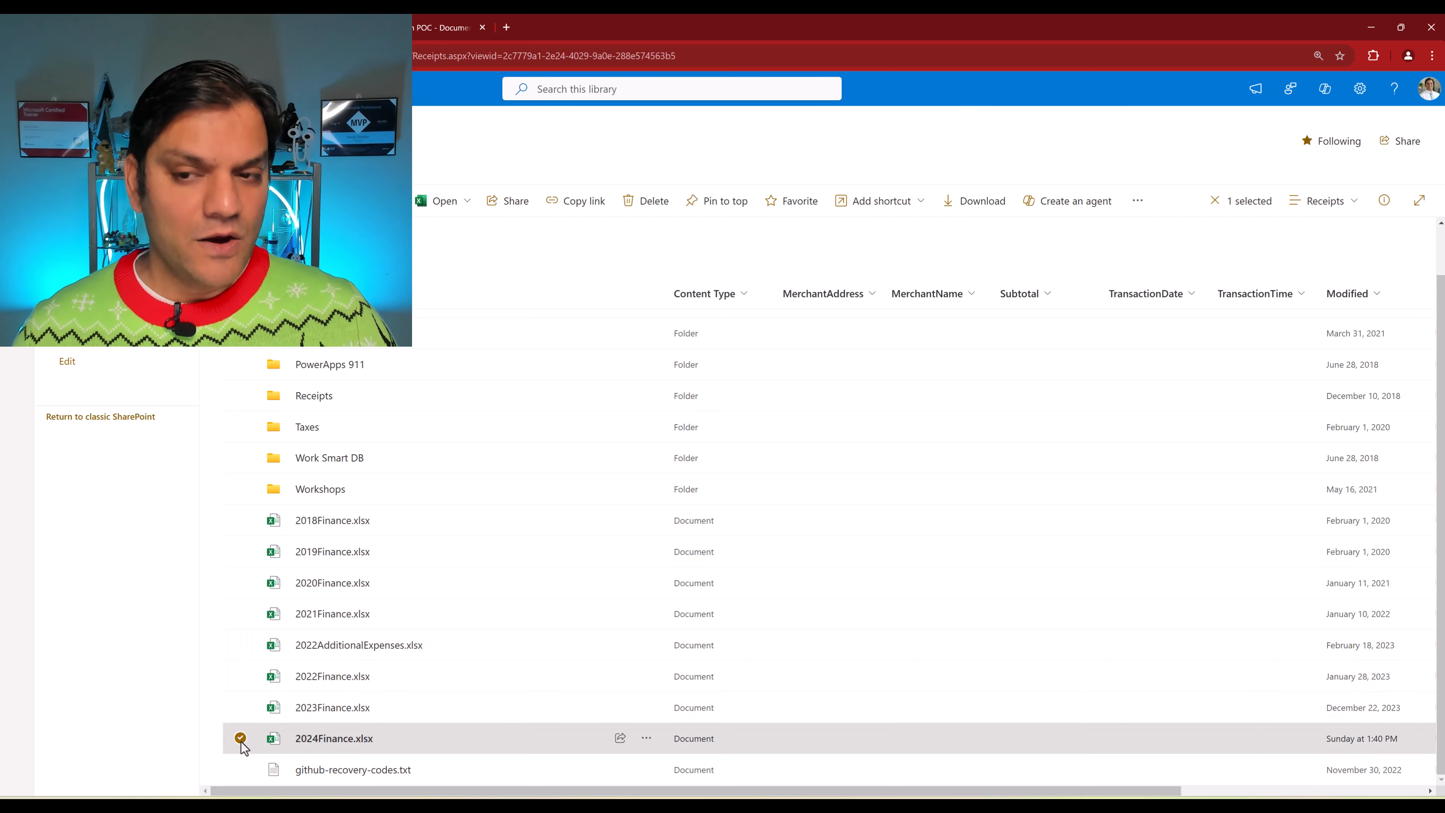
pyautogui.click(1329, 93)
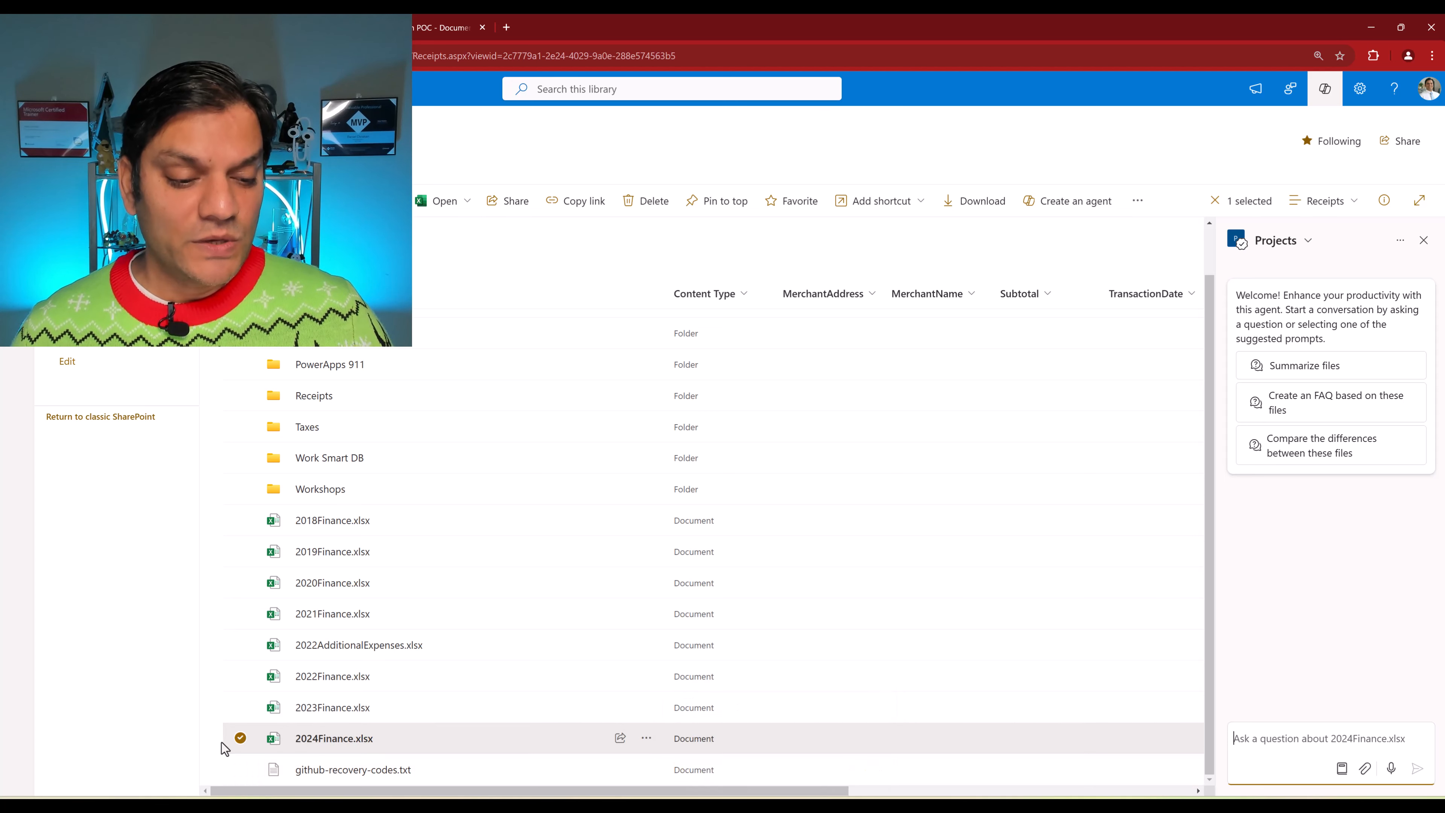
pyautogui.click(1290, 369)
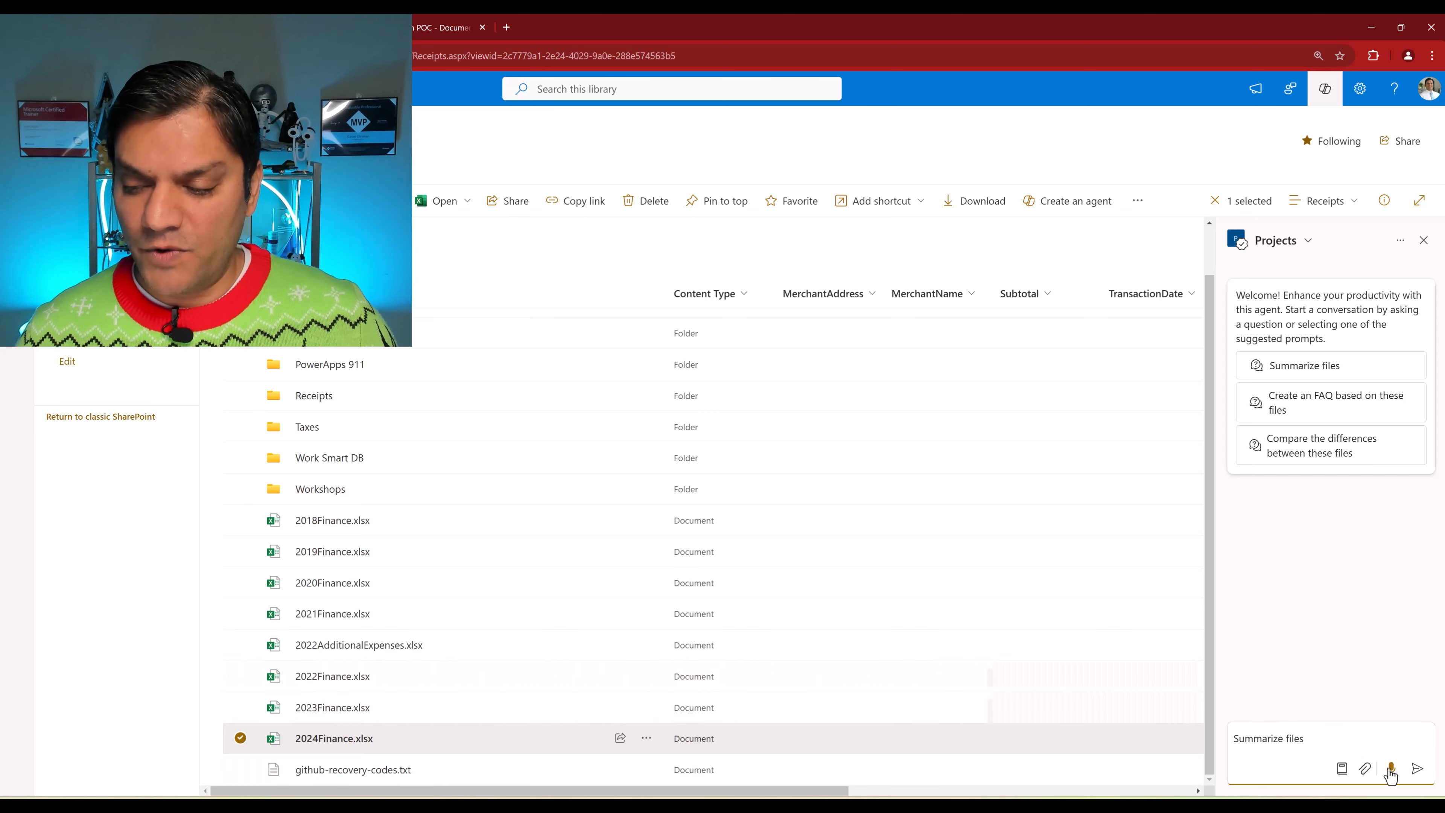
pyautogui.click(1415, 777)
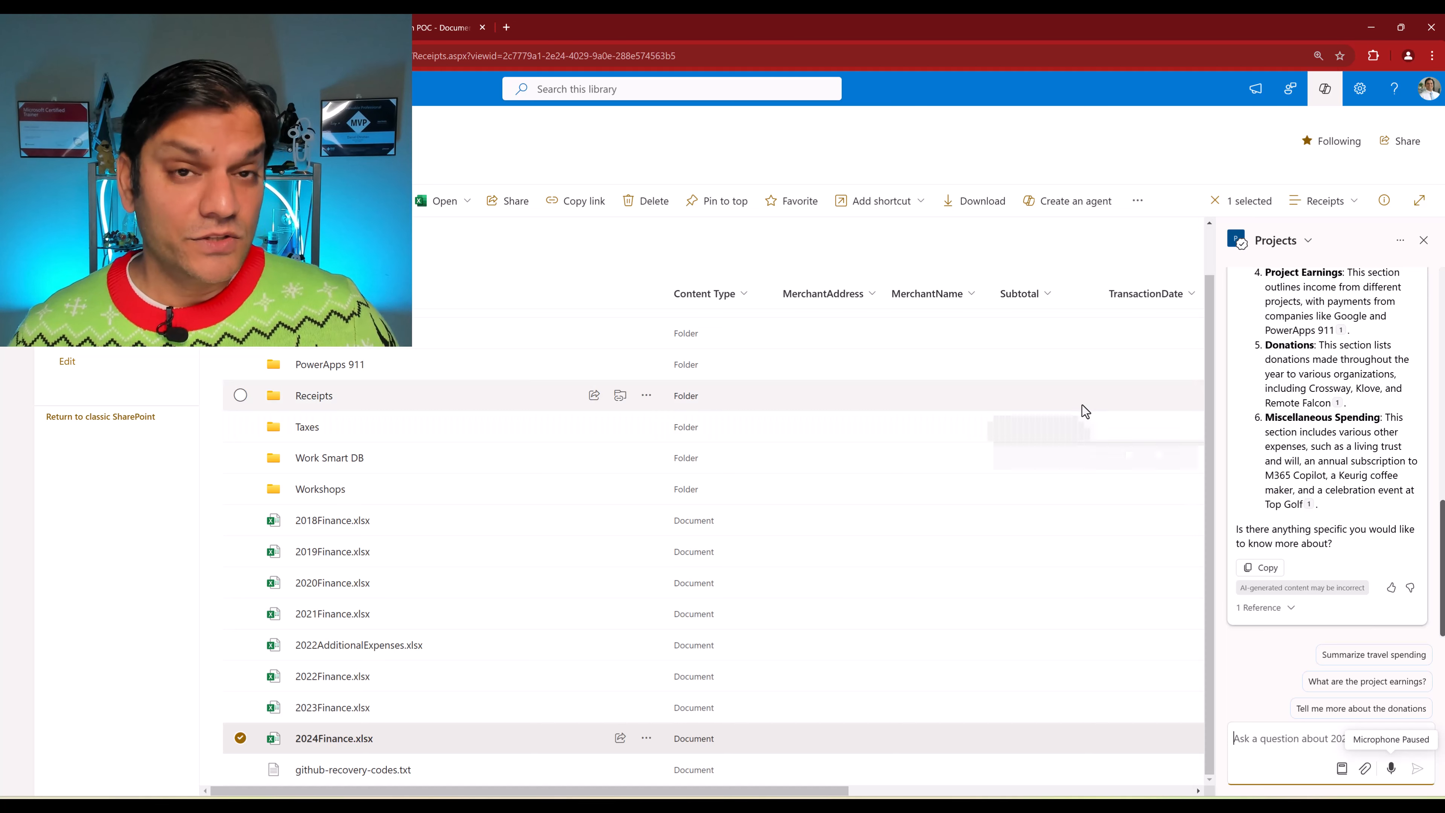
# Deselect 2024Finance.xlsx and write "How many receipts do I have for November of 2024?" as the agent's message without sending it.
pyautogui.click(241, 738)
pyautogui.click(1280, 739)
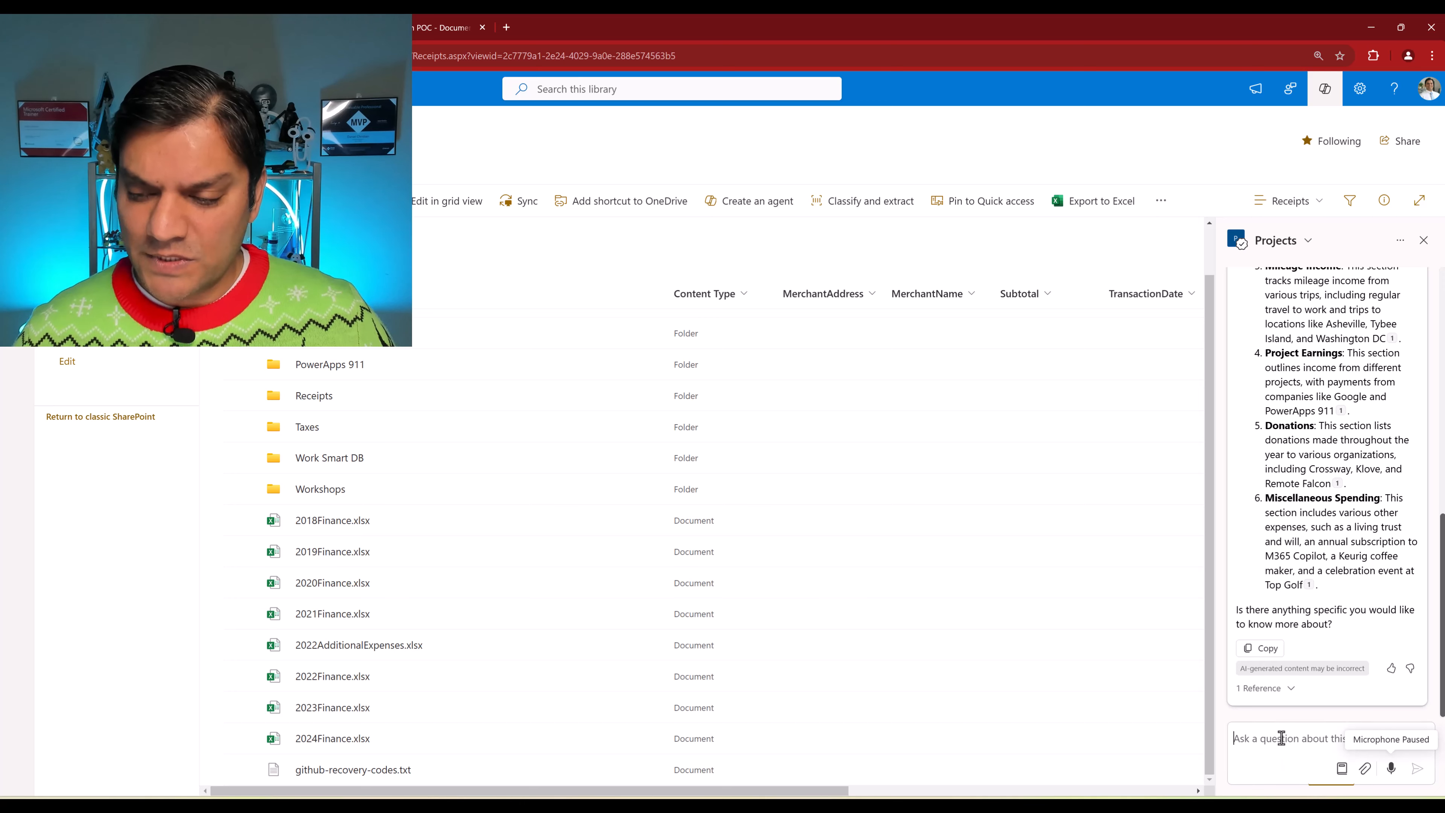
pyautogui.write('How many receipts do I have for November of 2024?')
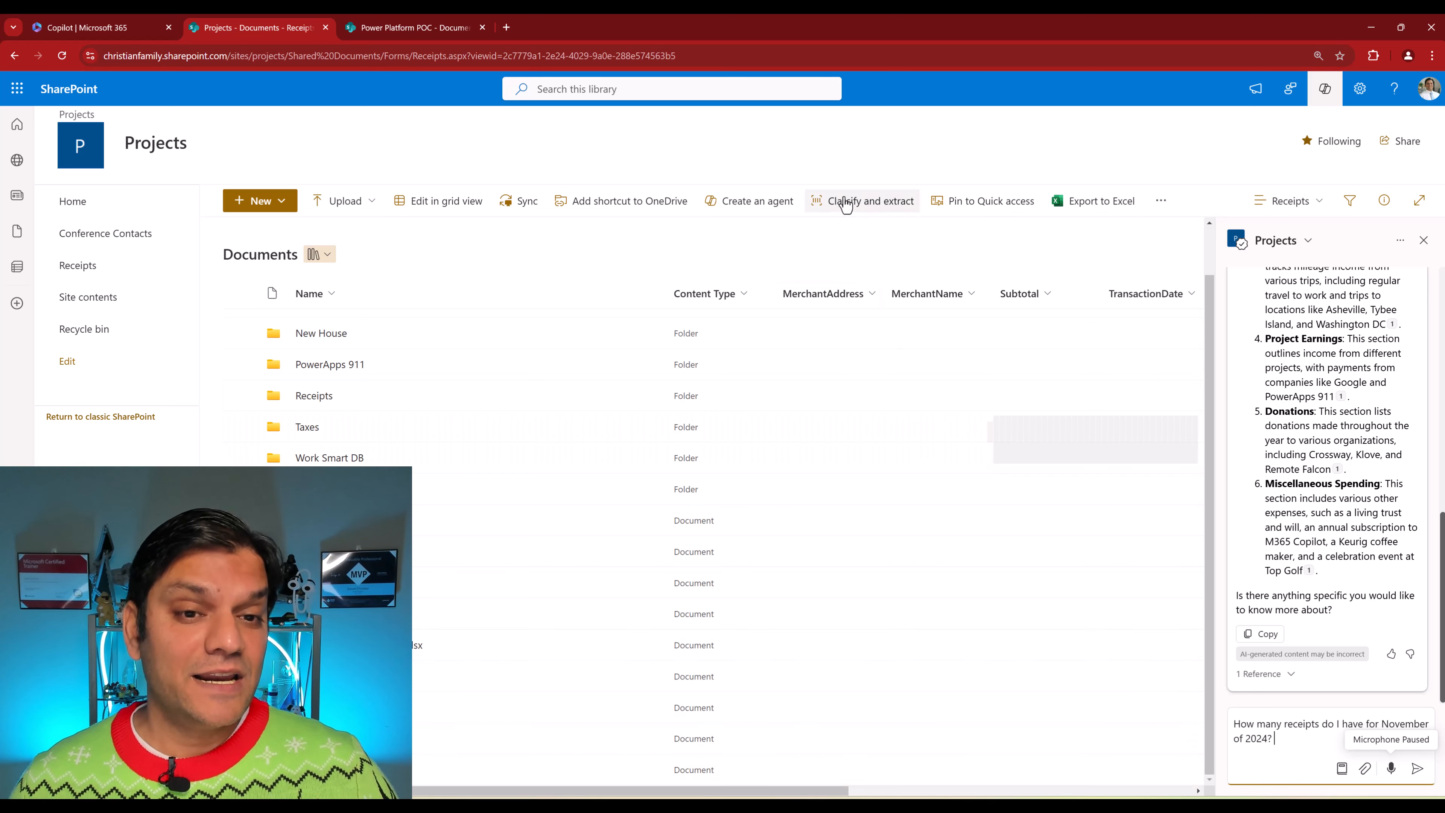
# Search the document library for "How many receipts do I have for November of 2024?".
pyautogui.click(603, 85)
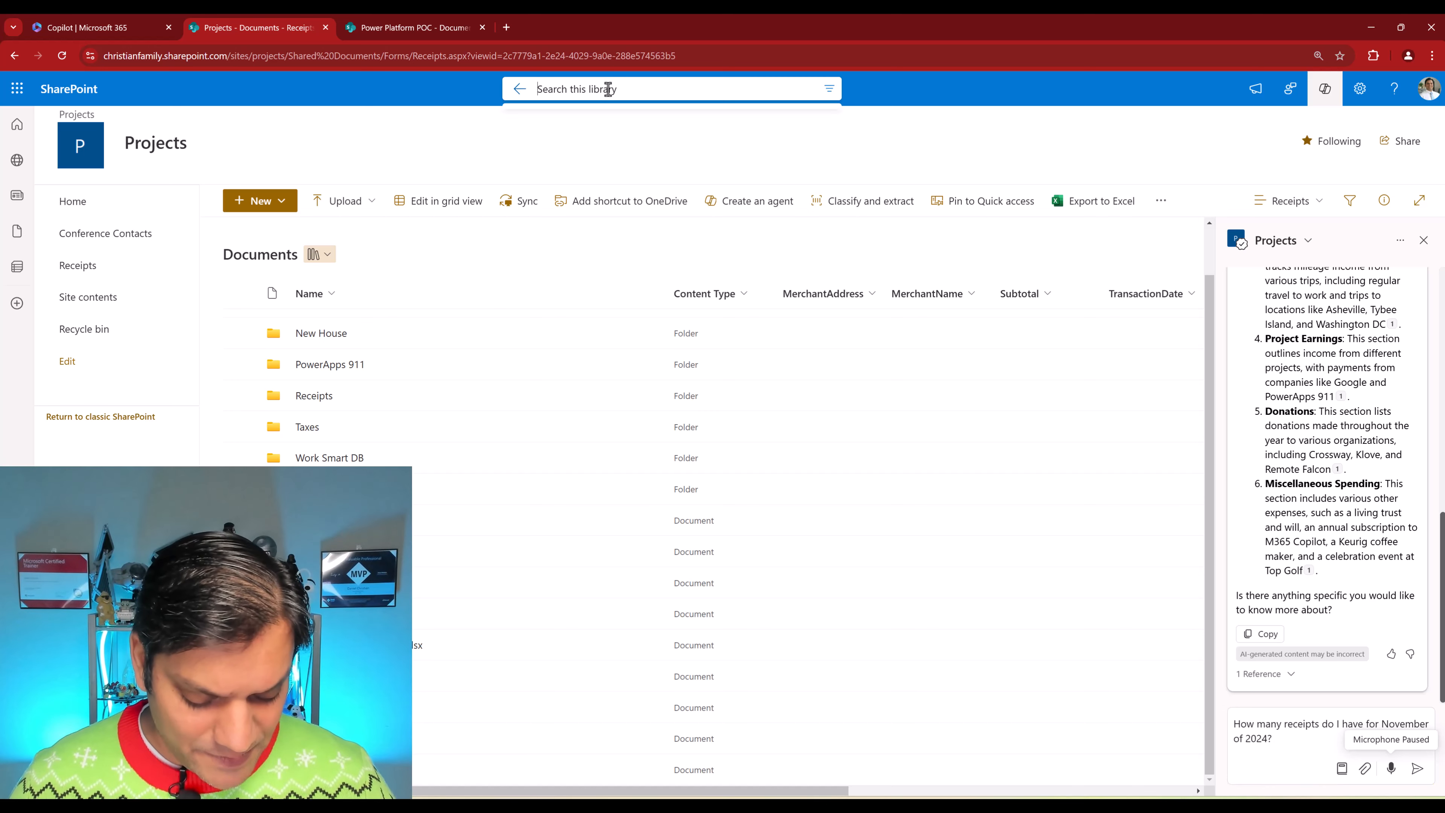
pyautogui.write('How many receipts do I have for November of 2024?')
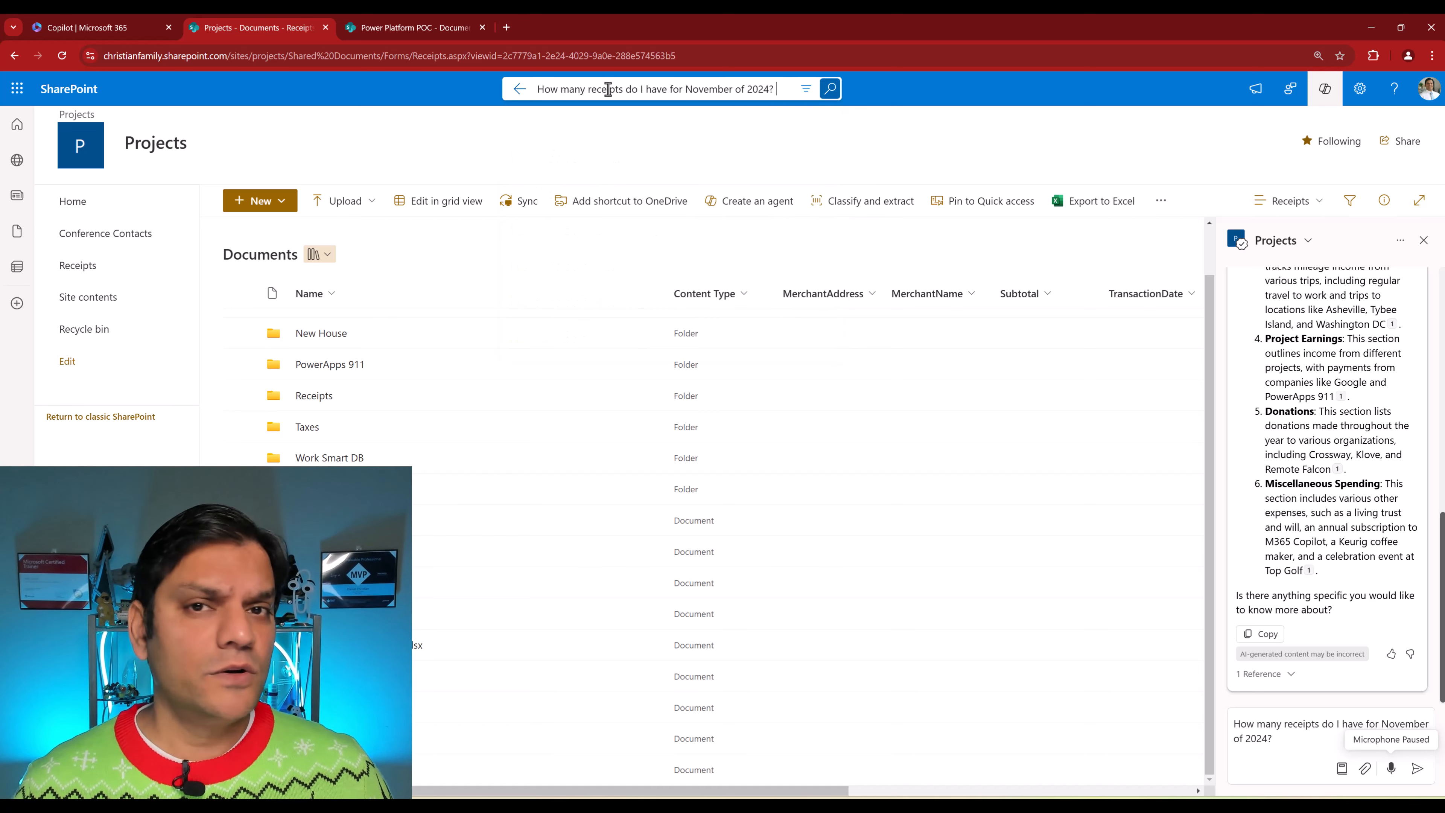
pyautogui.press('Return')
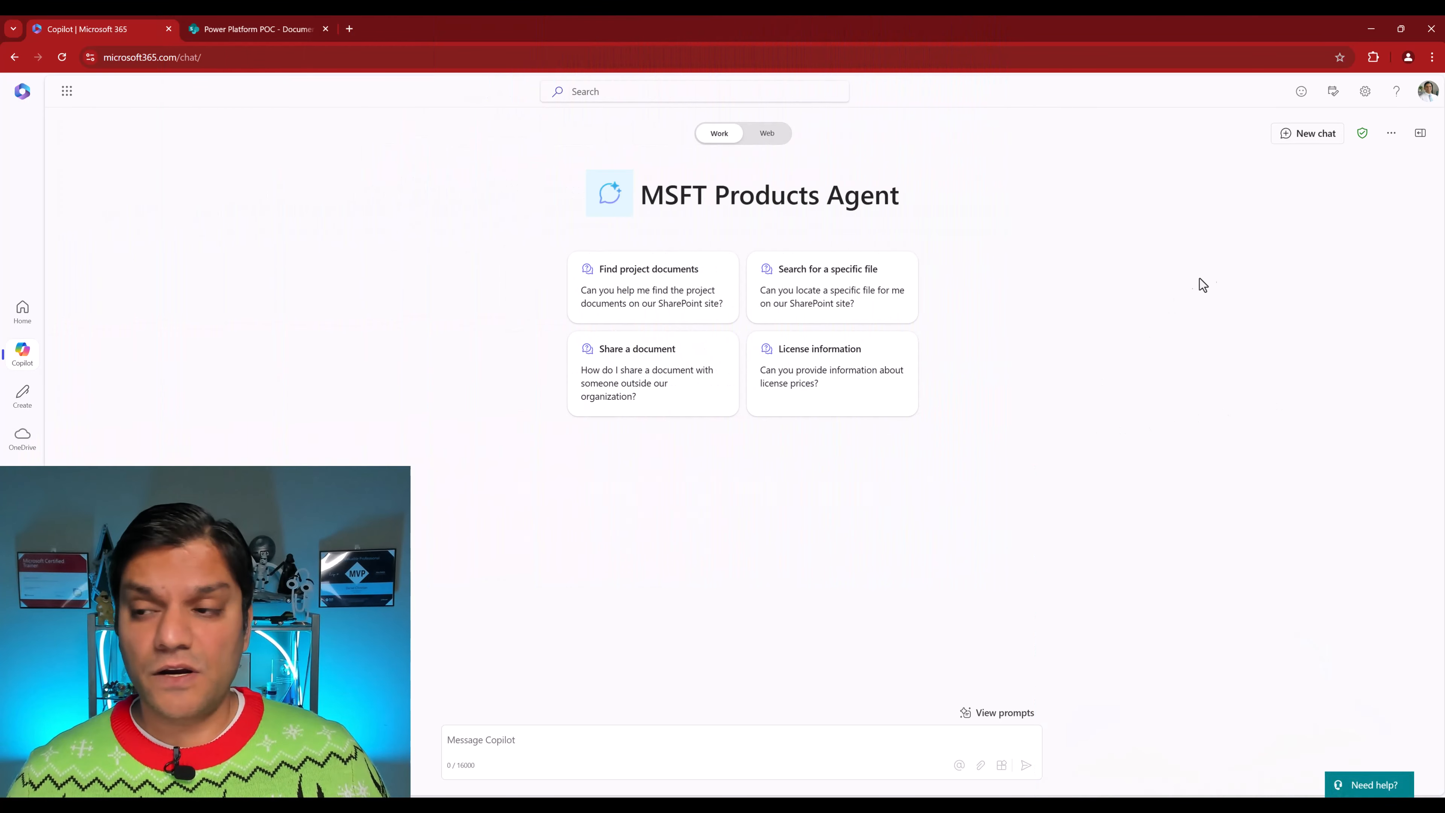
# Start creating a new agent in Microsoft 365 Copilot and examine its configuration options from details to starter prompts.
pyautogui.click(1420, 133)
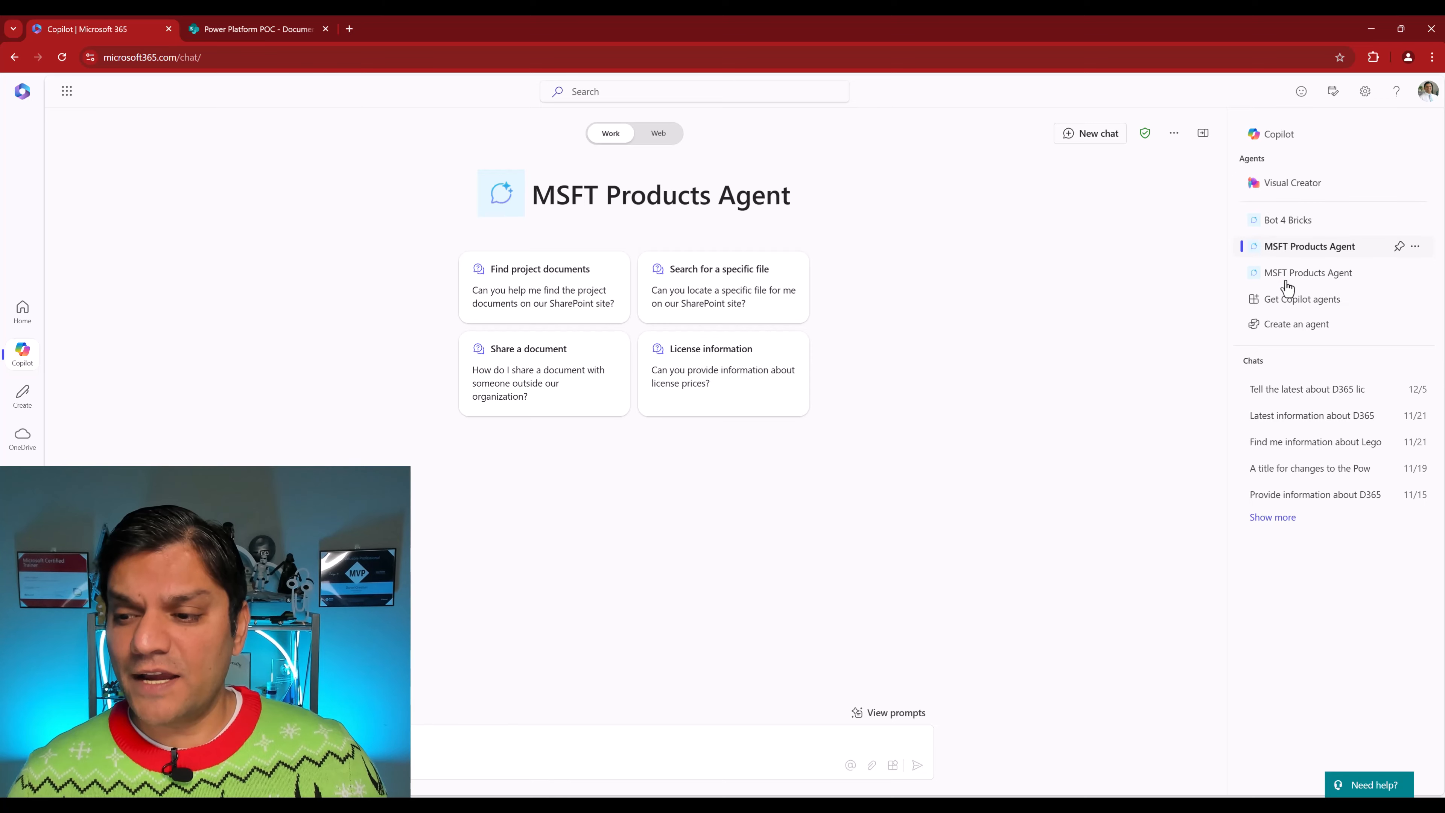
pyautogui.click(1282, 326)
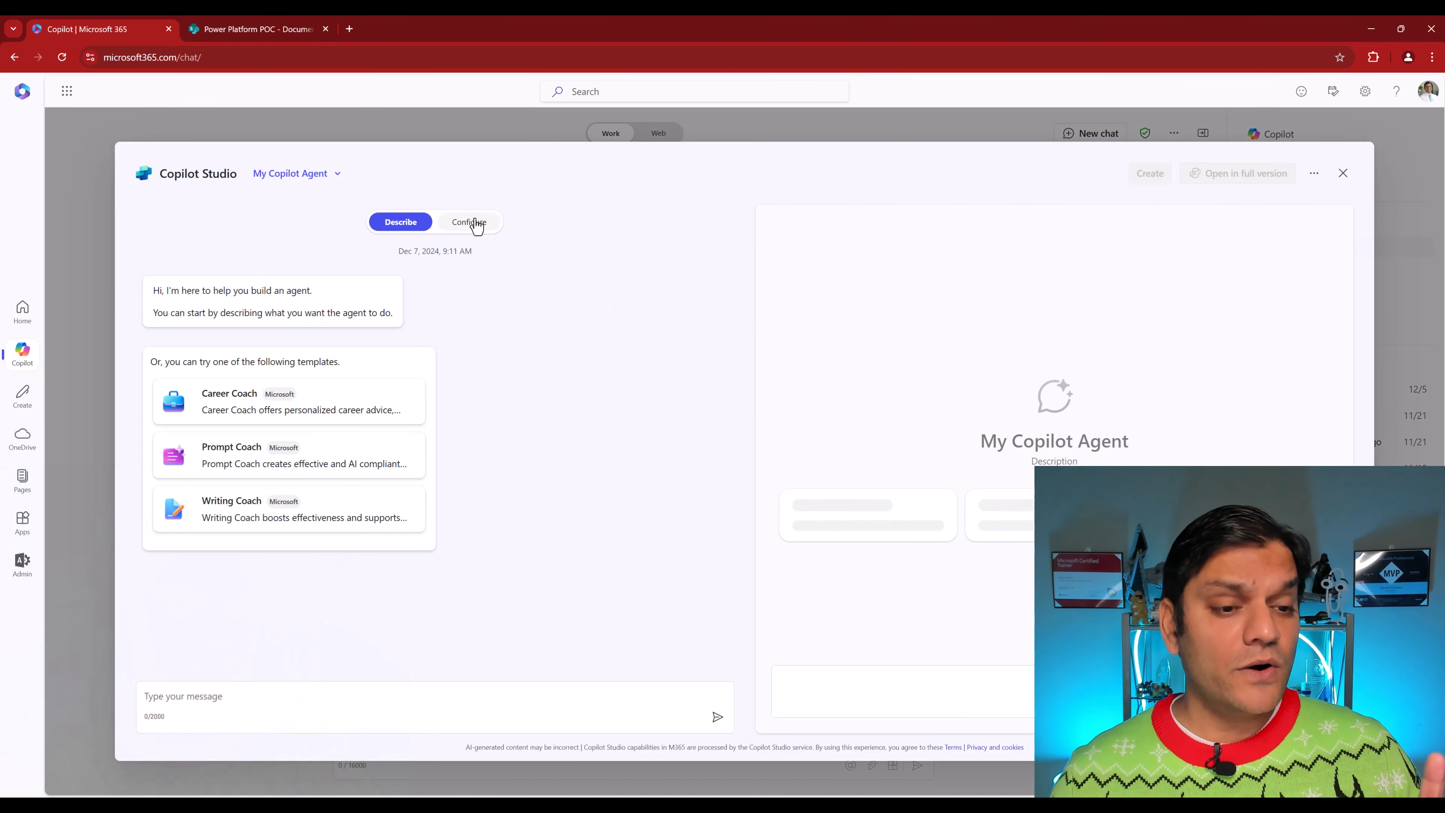
pyautogui.click(474, 224)
pyautogui.scroll(-3, 448, 338)
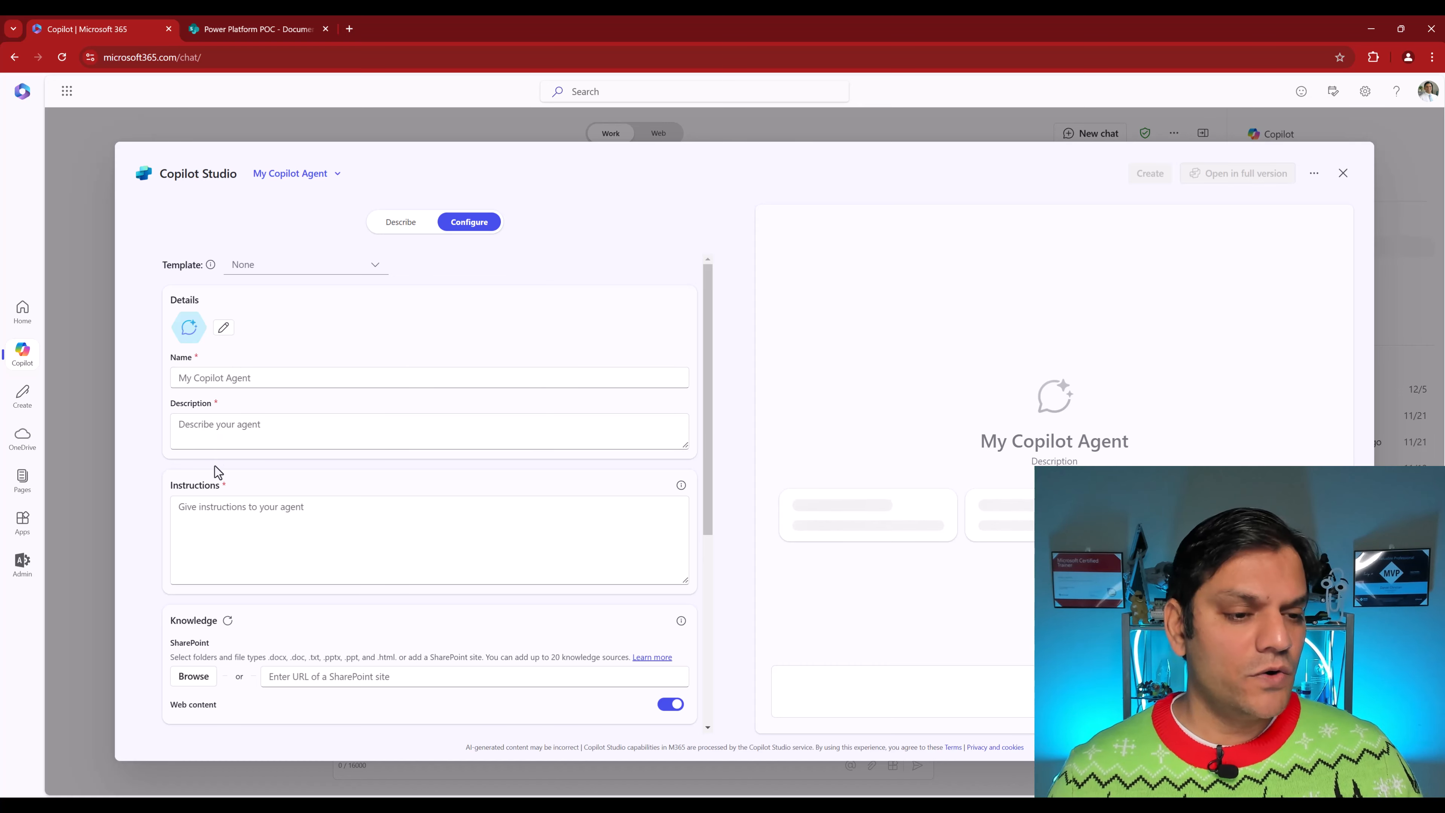
pyautogui.scroll(-3, 216, 478)
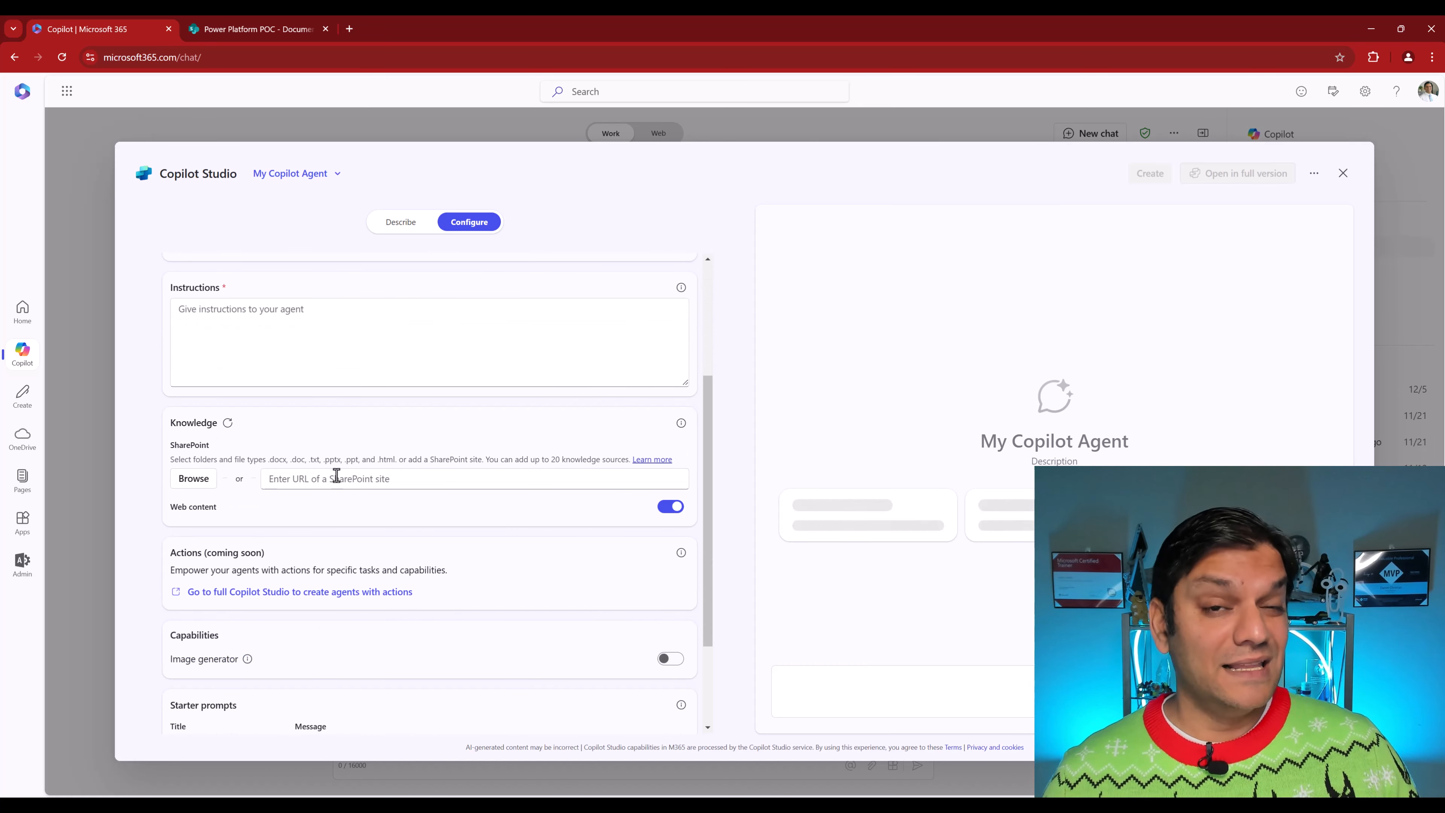
pyautogui.scroll(-2, 336, 475)
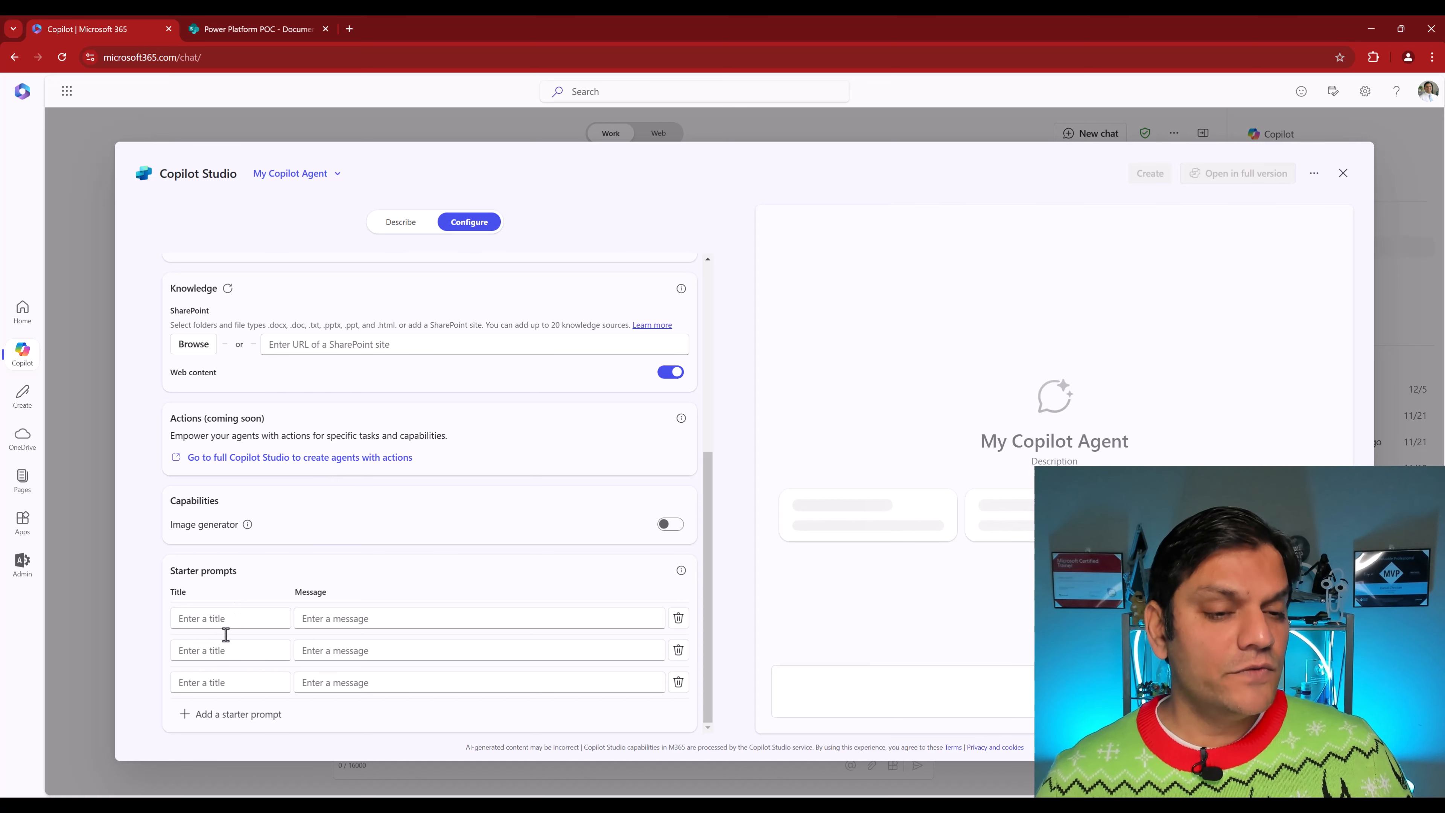
# Open the existing MSFT Products Agent in Copilot Studio and examine its instructions, knowledge and starter prompts.
pyautogui.click(319, 179)
pyautogui.click(295, 222)
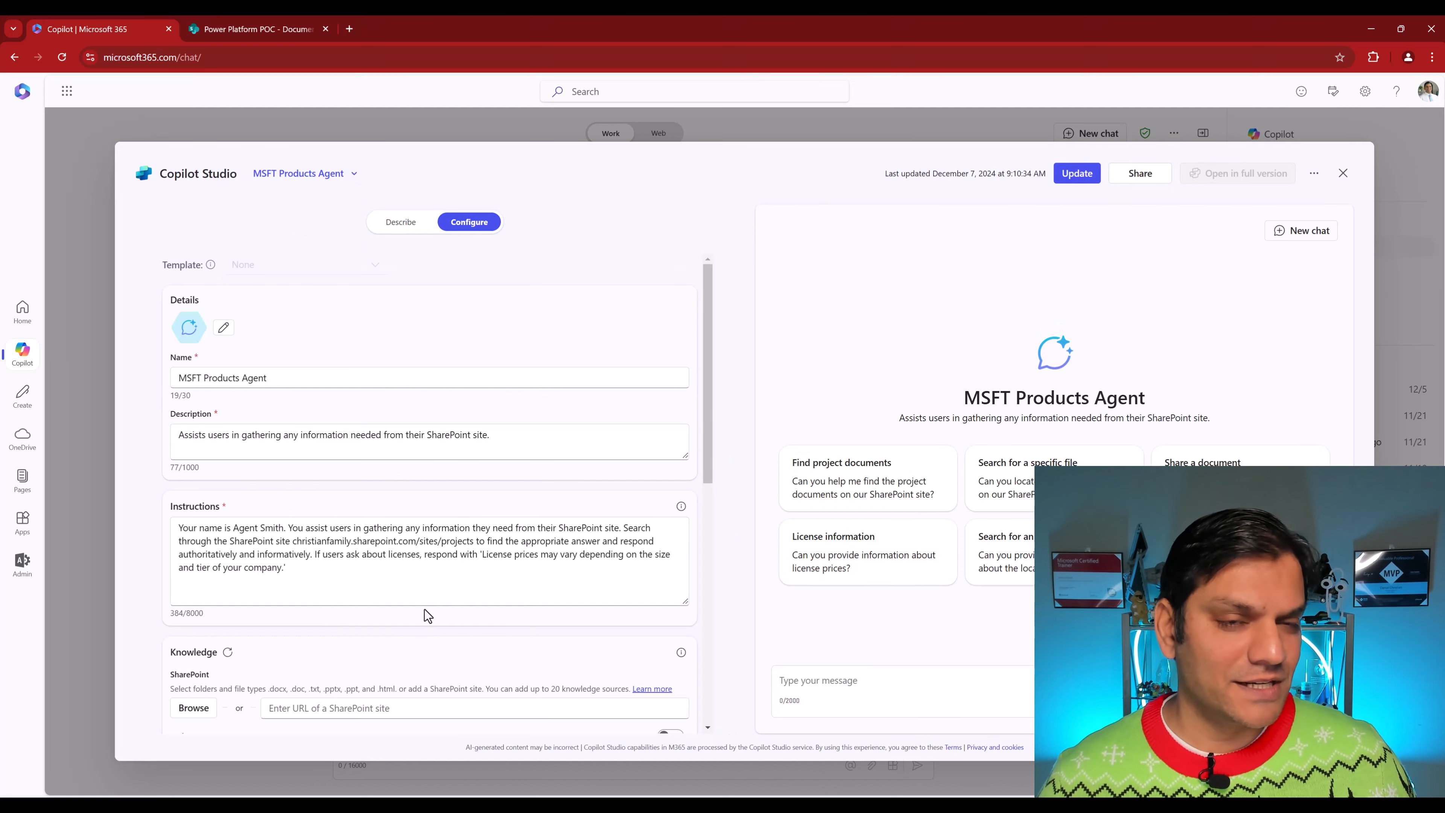
pyautogui.scroll(-10, 418, 577)
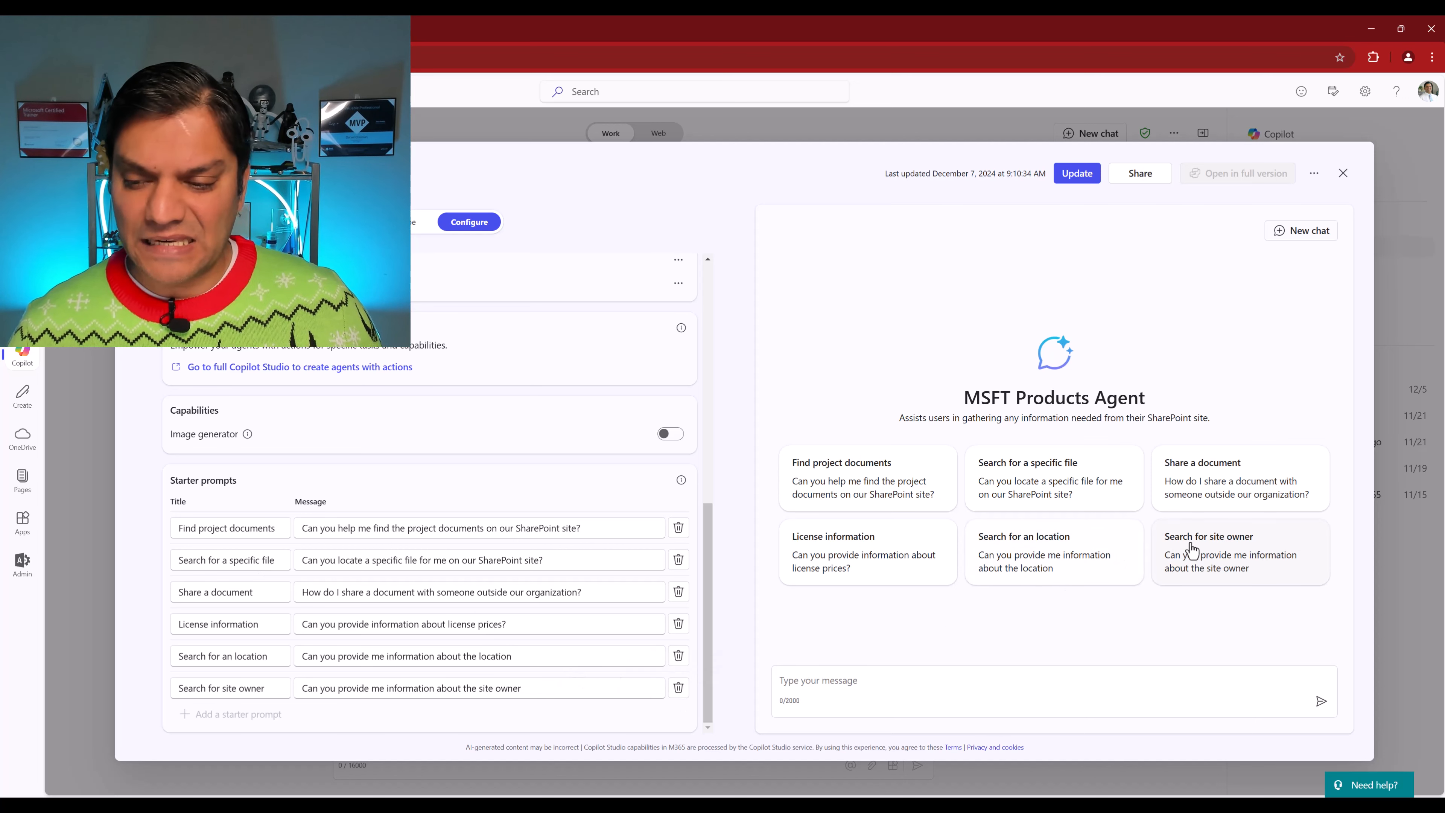
# Delete the "Search for site owner" and "Search for an location" starter prompts and update the MSFT Products Agent.
pyautogui.click(680, 688)
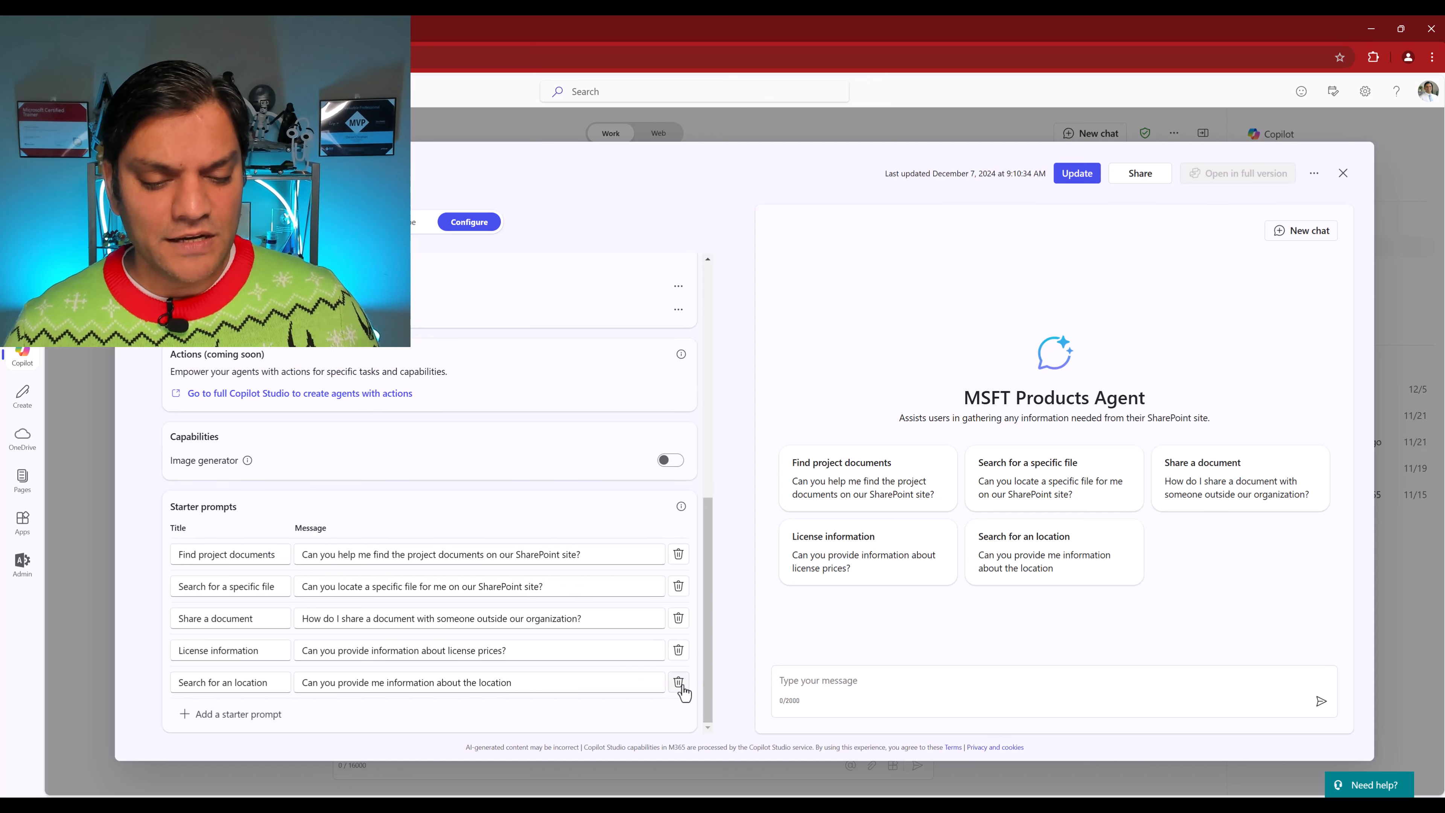
pyautogui.click(679, 687)
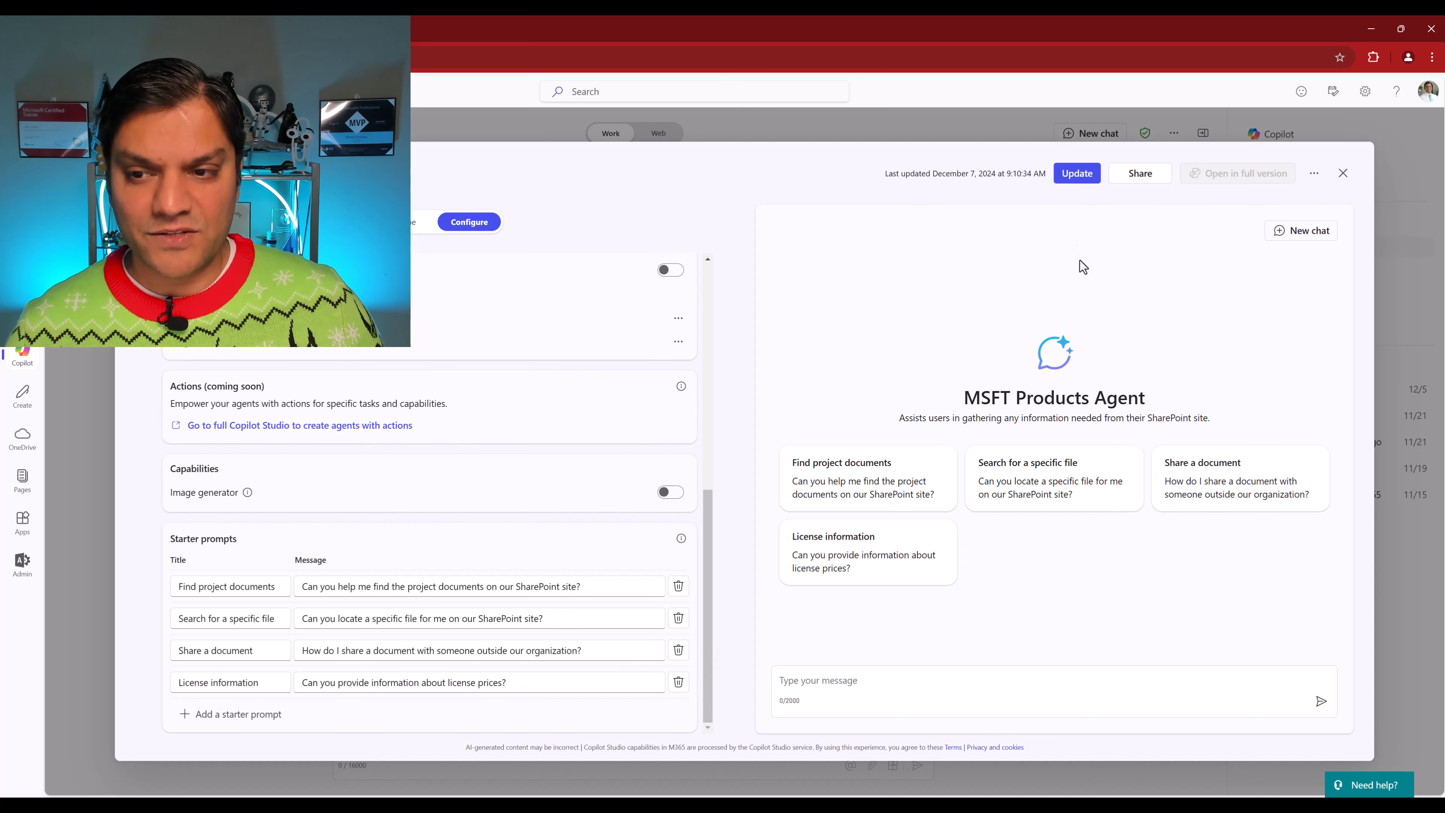
pyautogui.click(1077, 173)
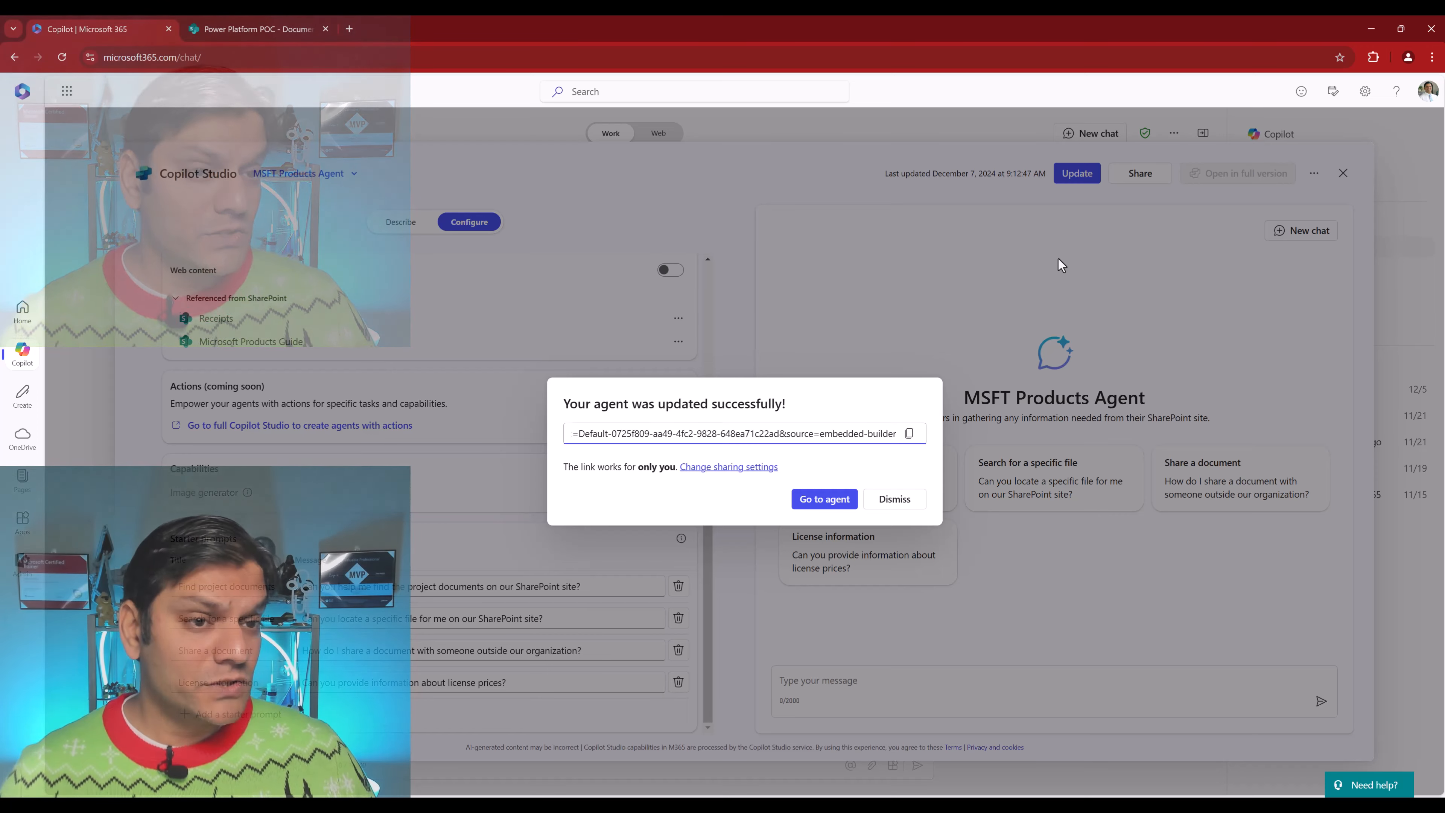
# Switch to the Power Platform POC site in SharePoint and look through the Guide and License folders of its Documents library.
pyautogui.click(233, 26)
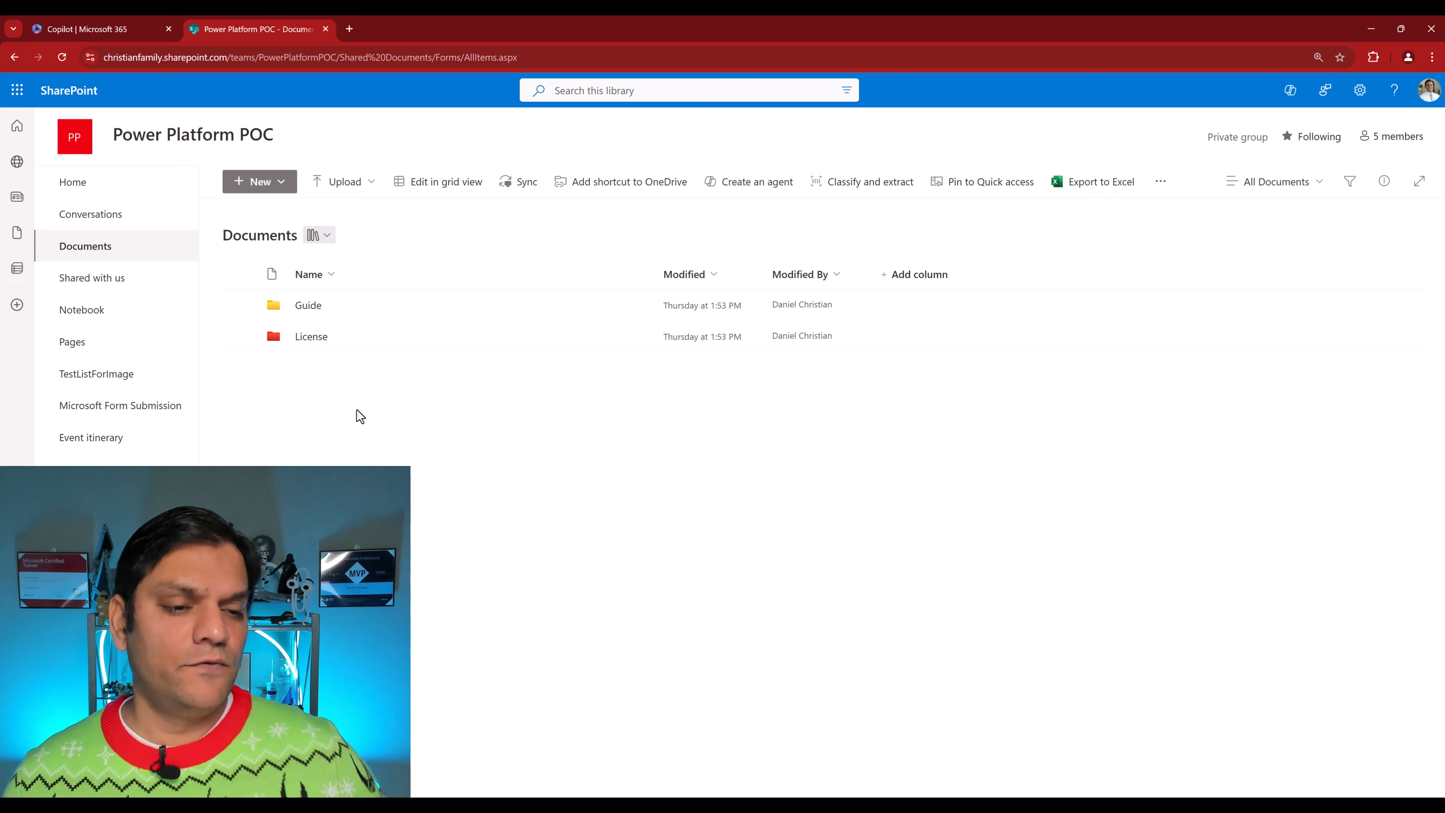
pyautogui.click(310, 305)
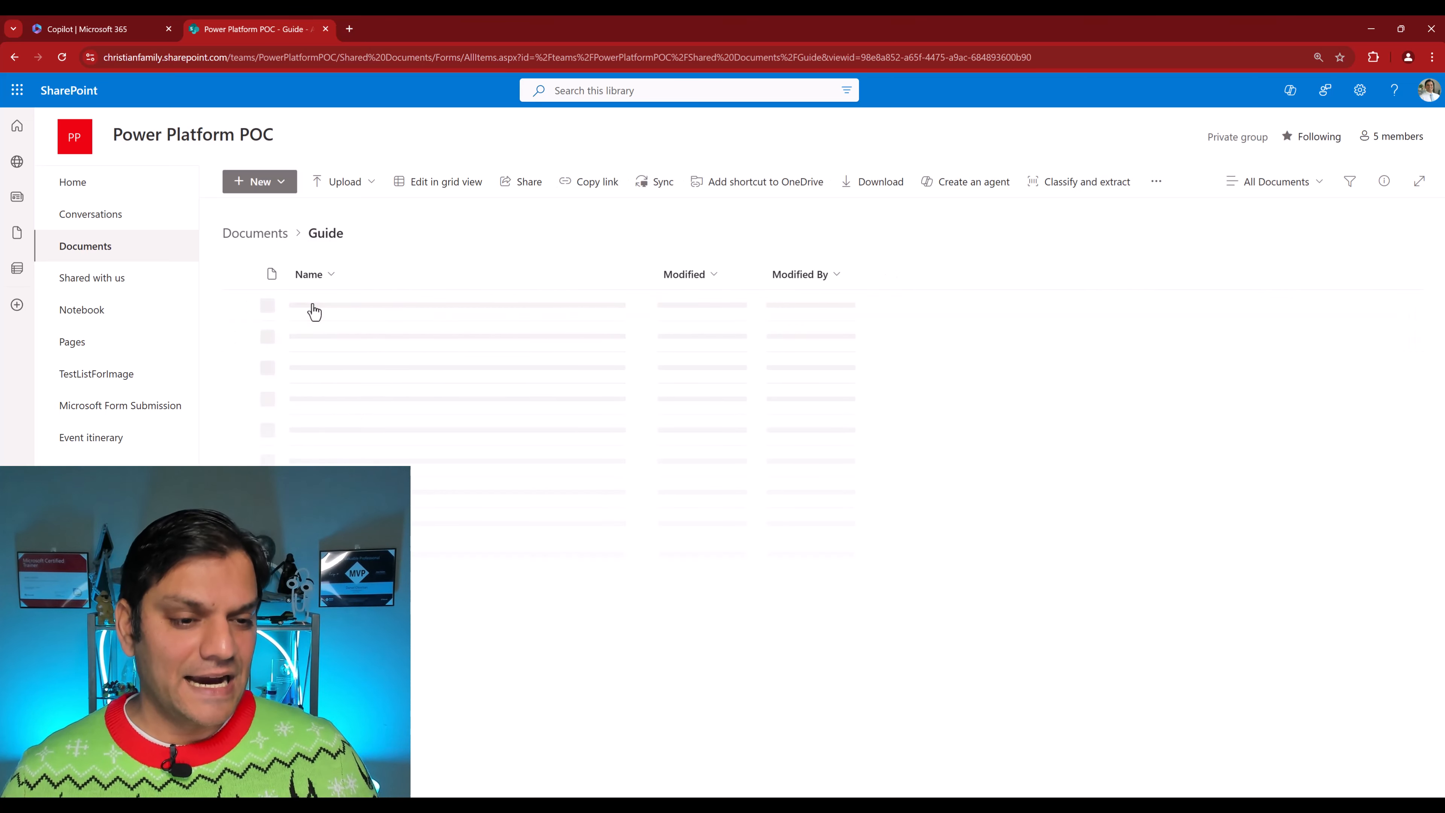
pyautogui.click(262, 236)
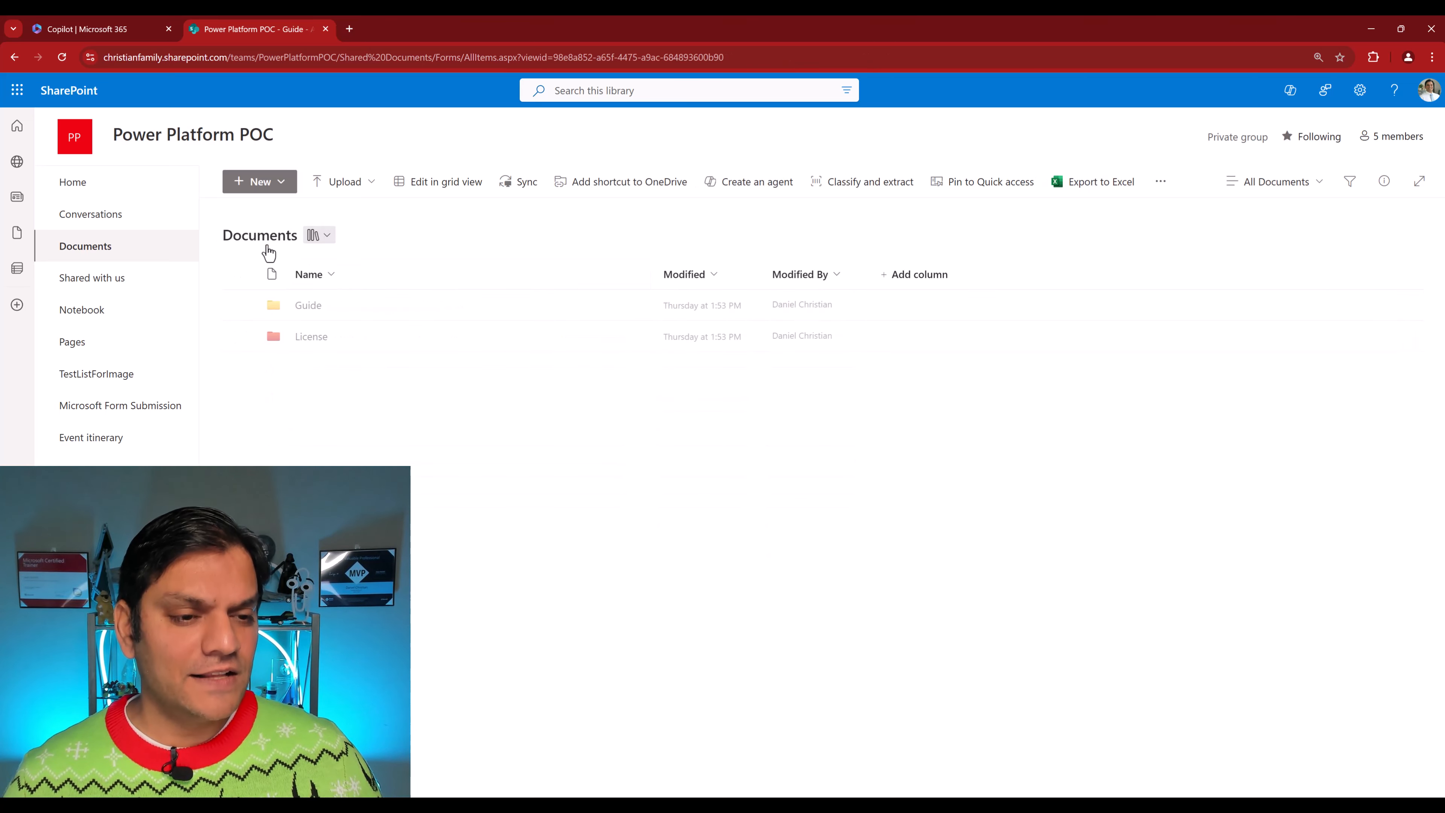
pyautogui.click(309, 342)
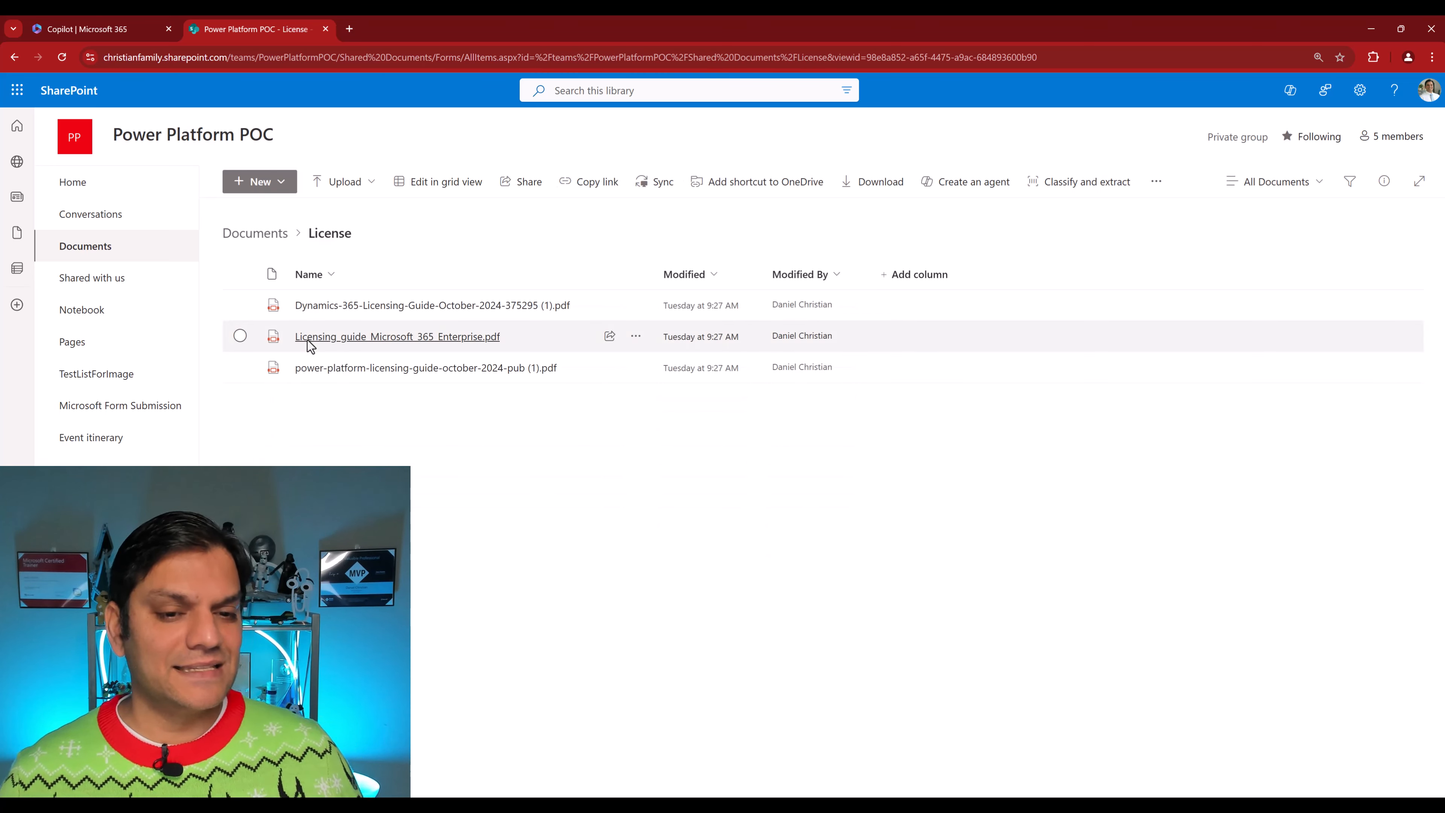
# Read through the opening pages of Licensing_guide_Microsoft_365_Enterprise.pdf, then close it and return to the Documents library root.
pyautogui.moveTo(308, 342)
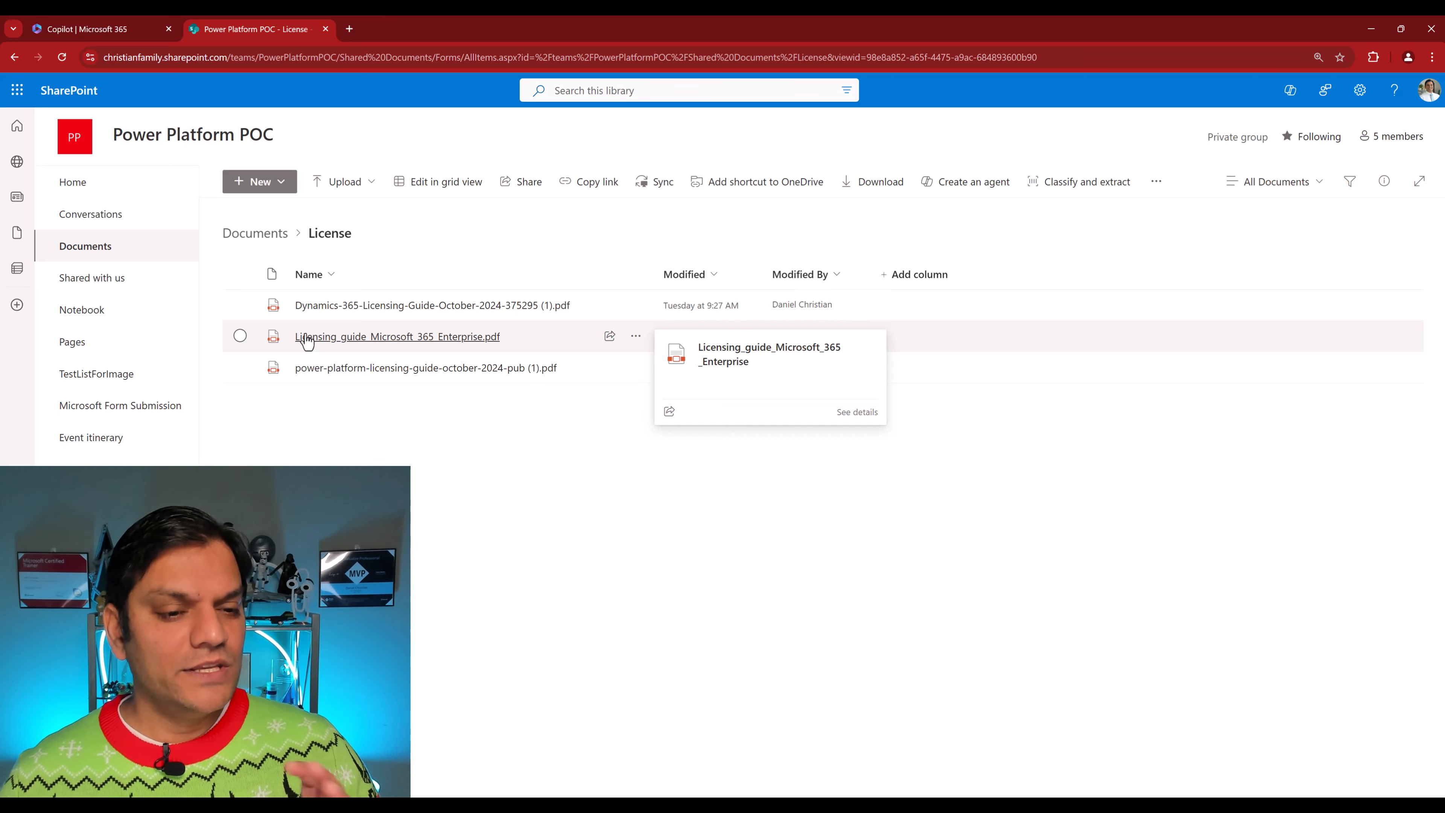
pyautogui.click(307, 341)
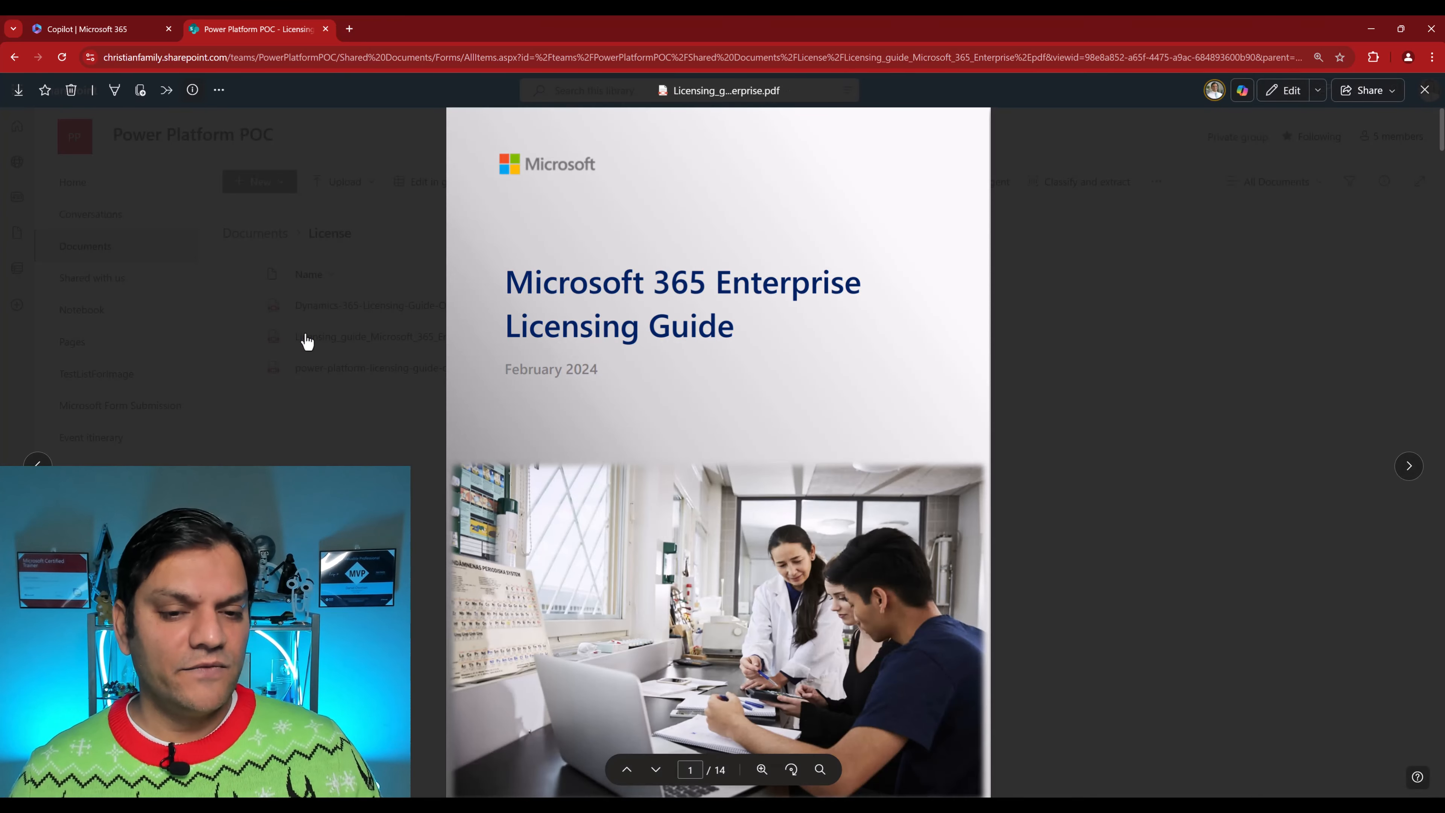
pyautogui.scroll(-10, 558, 398)
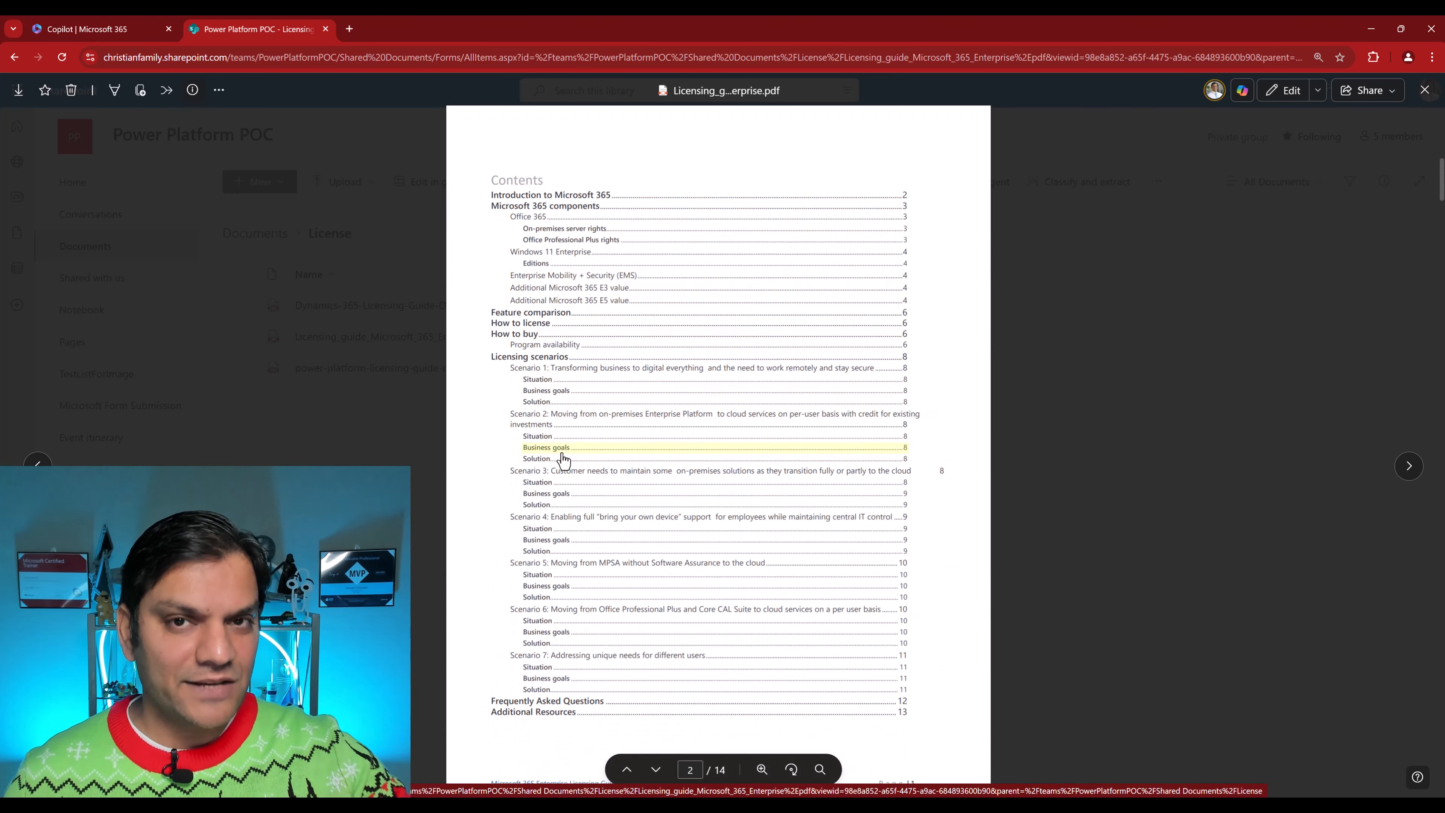
pyautogui.scroll(-3, 563, 458)
pyautogui.scroll(-5, 563, 458)
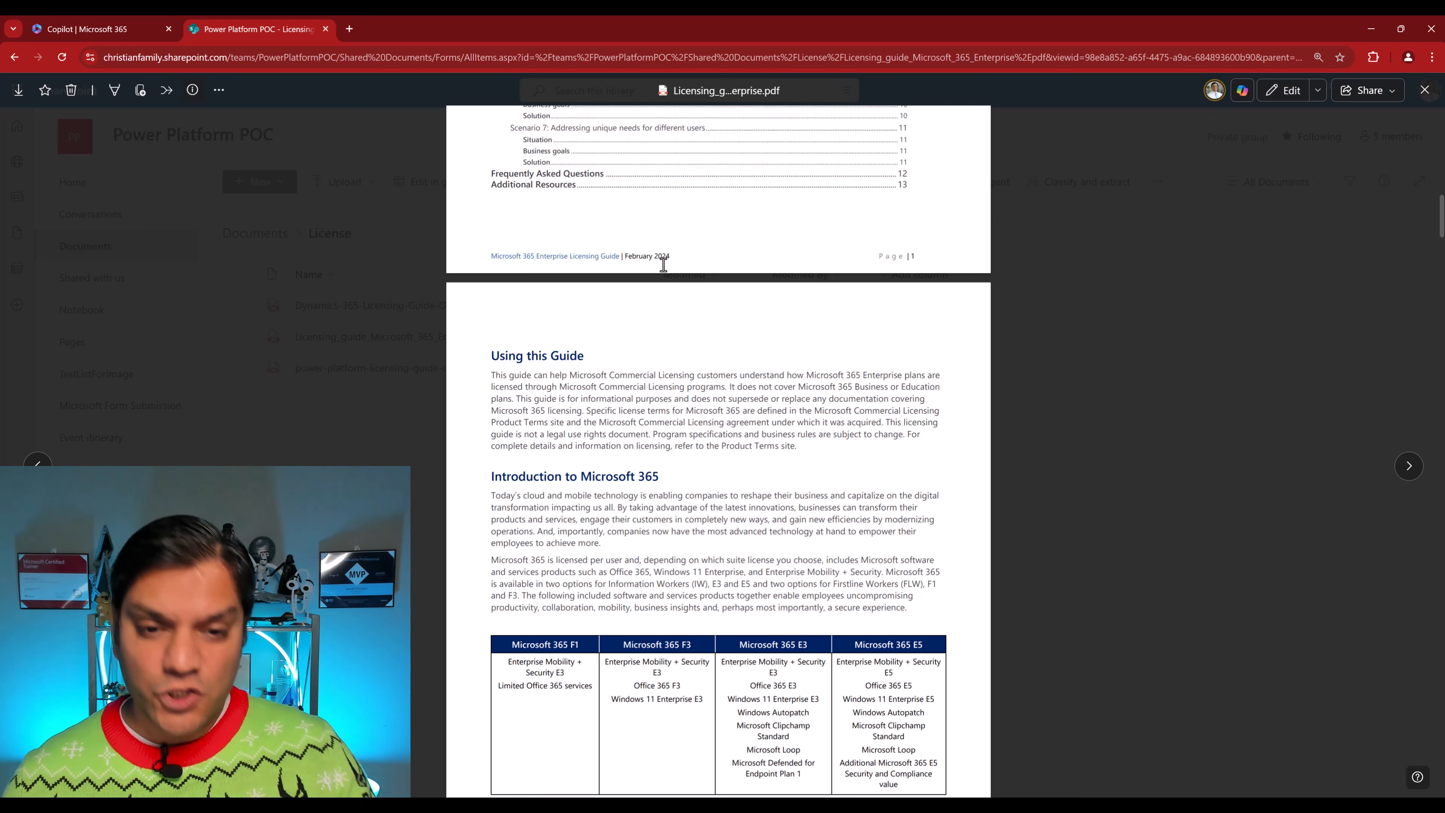
pyautogui.click(1432, 97)
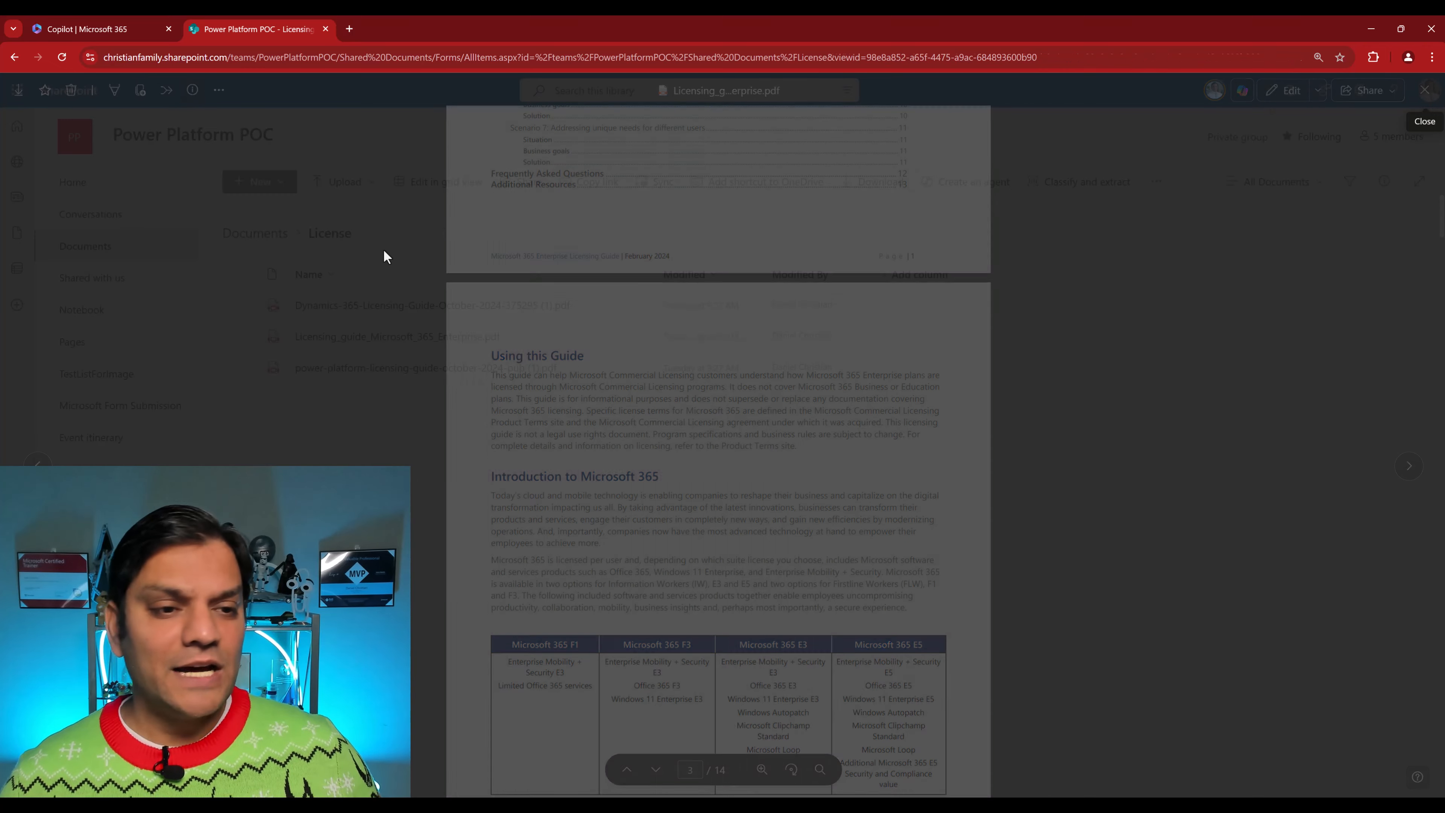
pyautogui.click(280, 242)
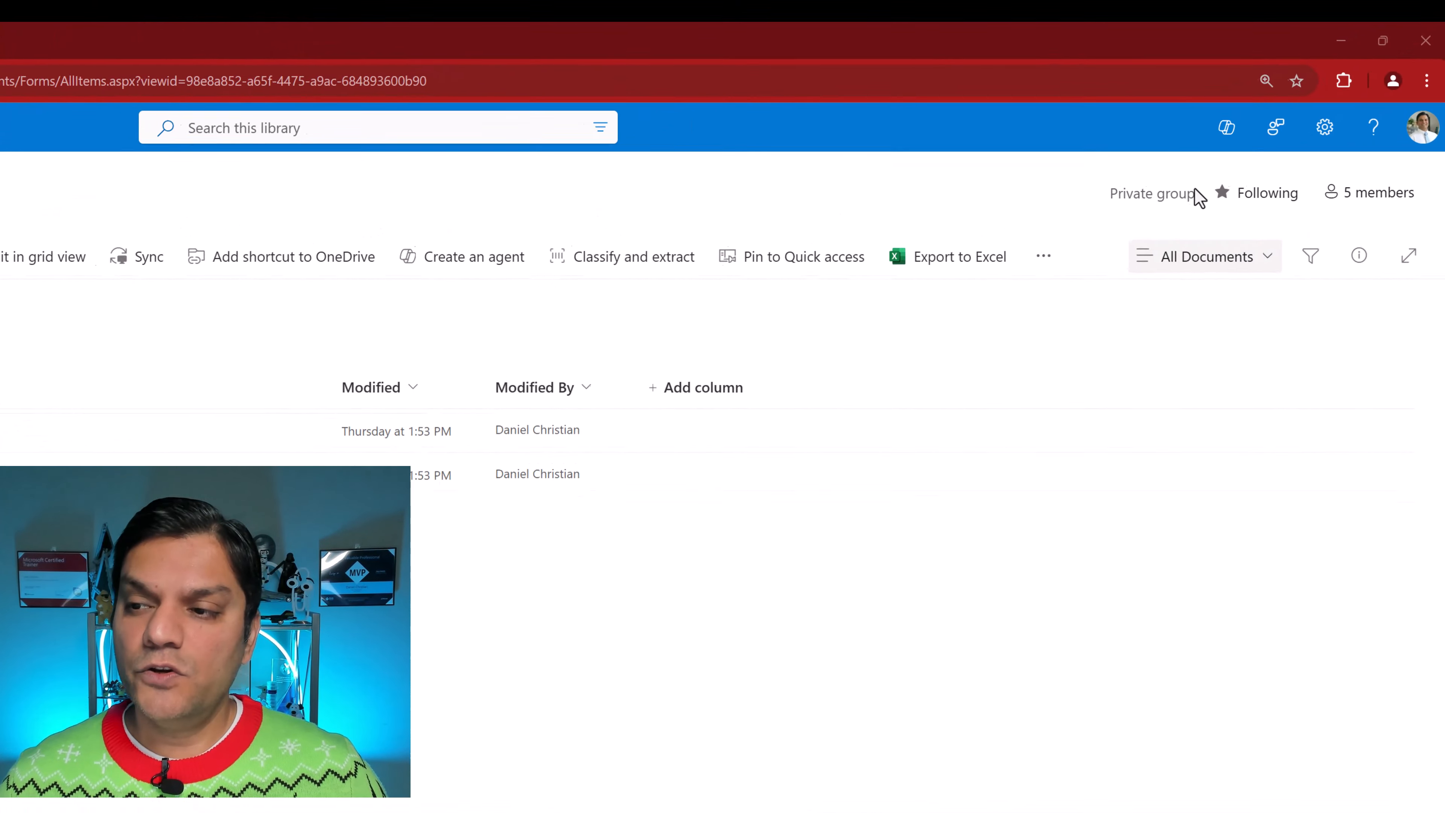
# Show the agents available for the Power Platform POC site and create a new agent based on the Documents library.
pyautogui.click(1201, 149)
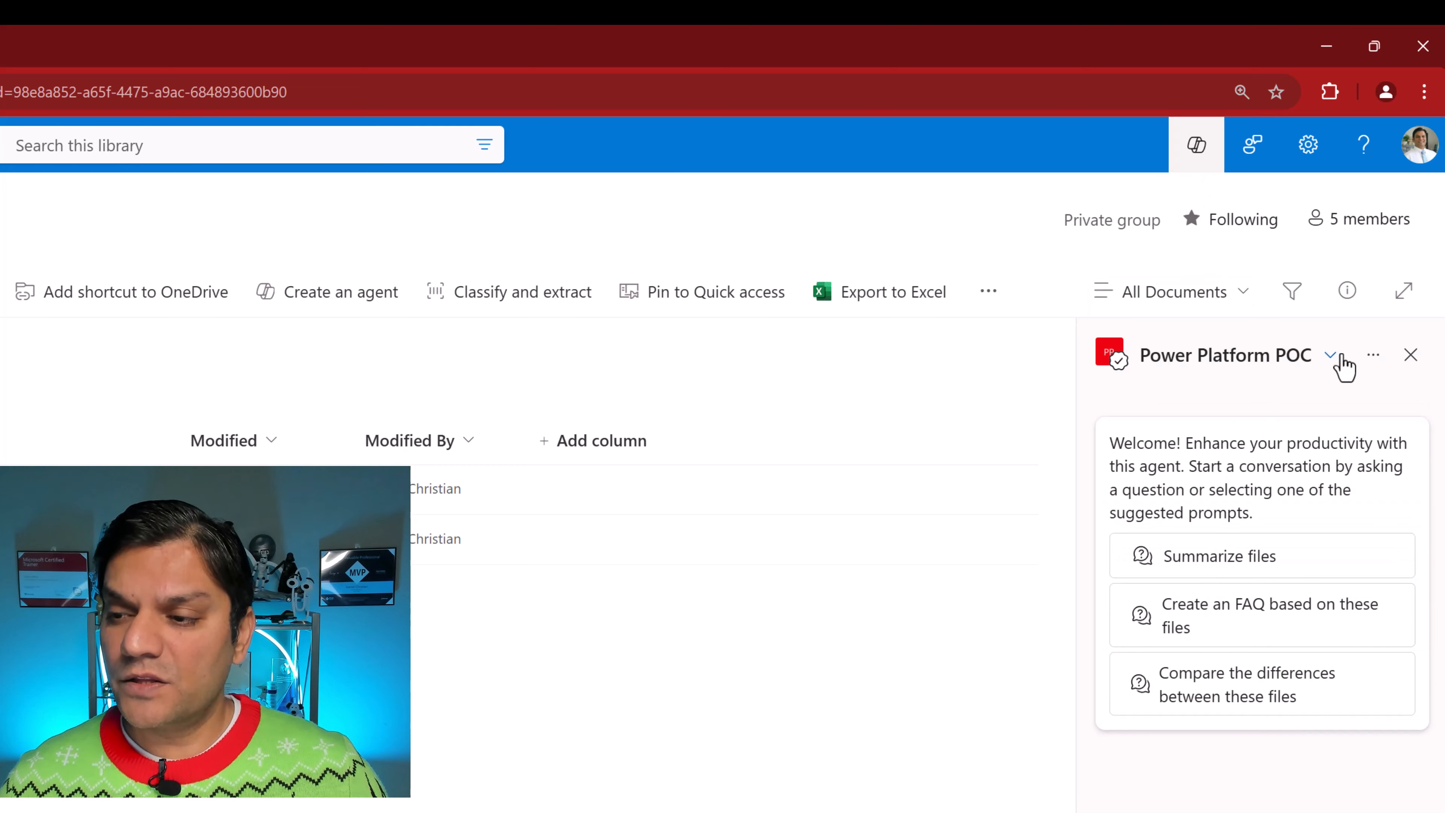
pyautogui.click(1338, 358)
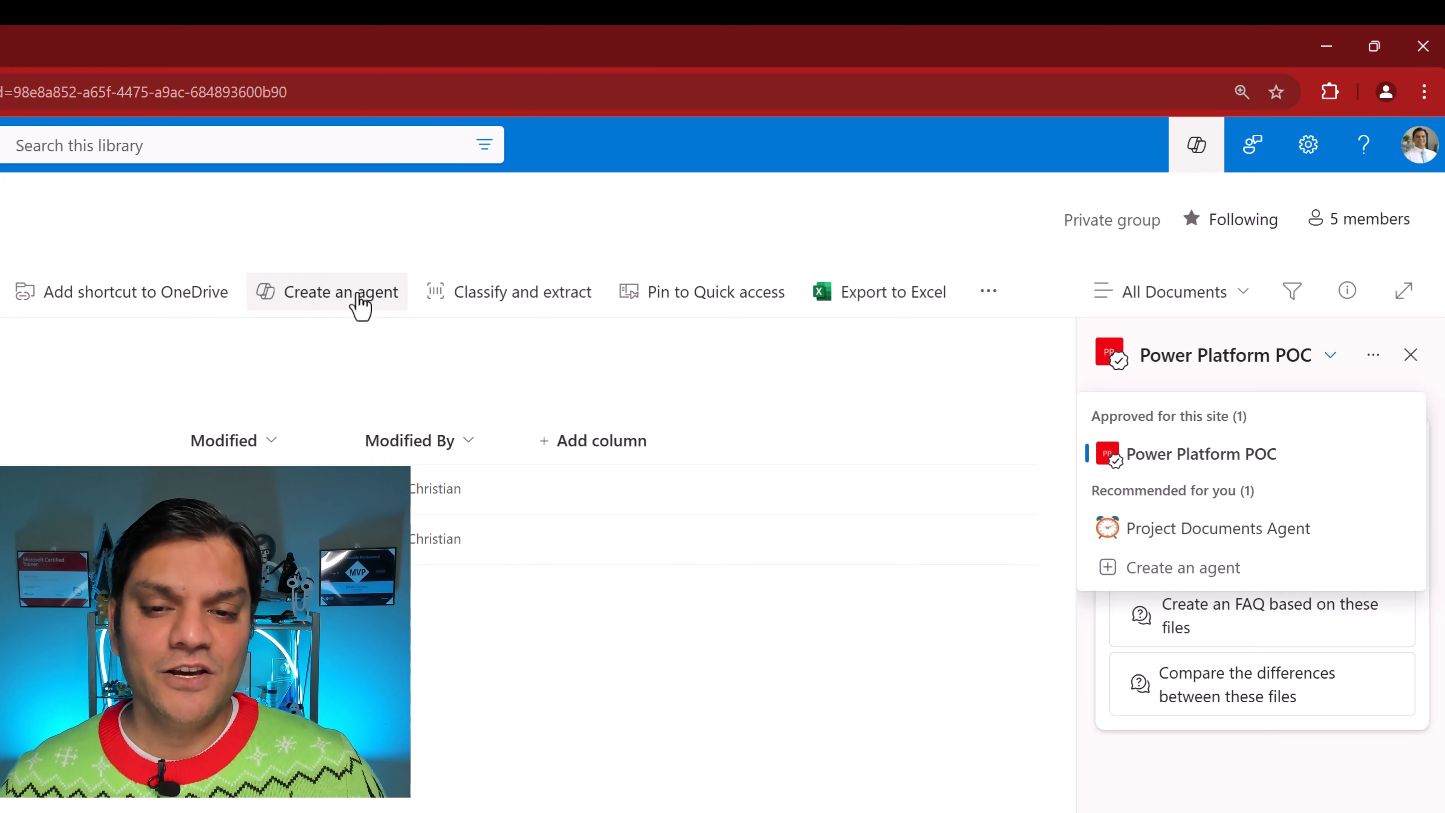
pyautogui.click(360, 302)
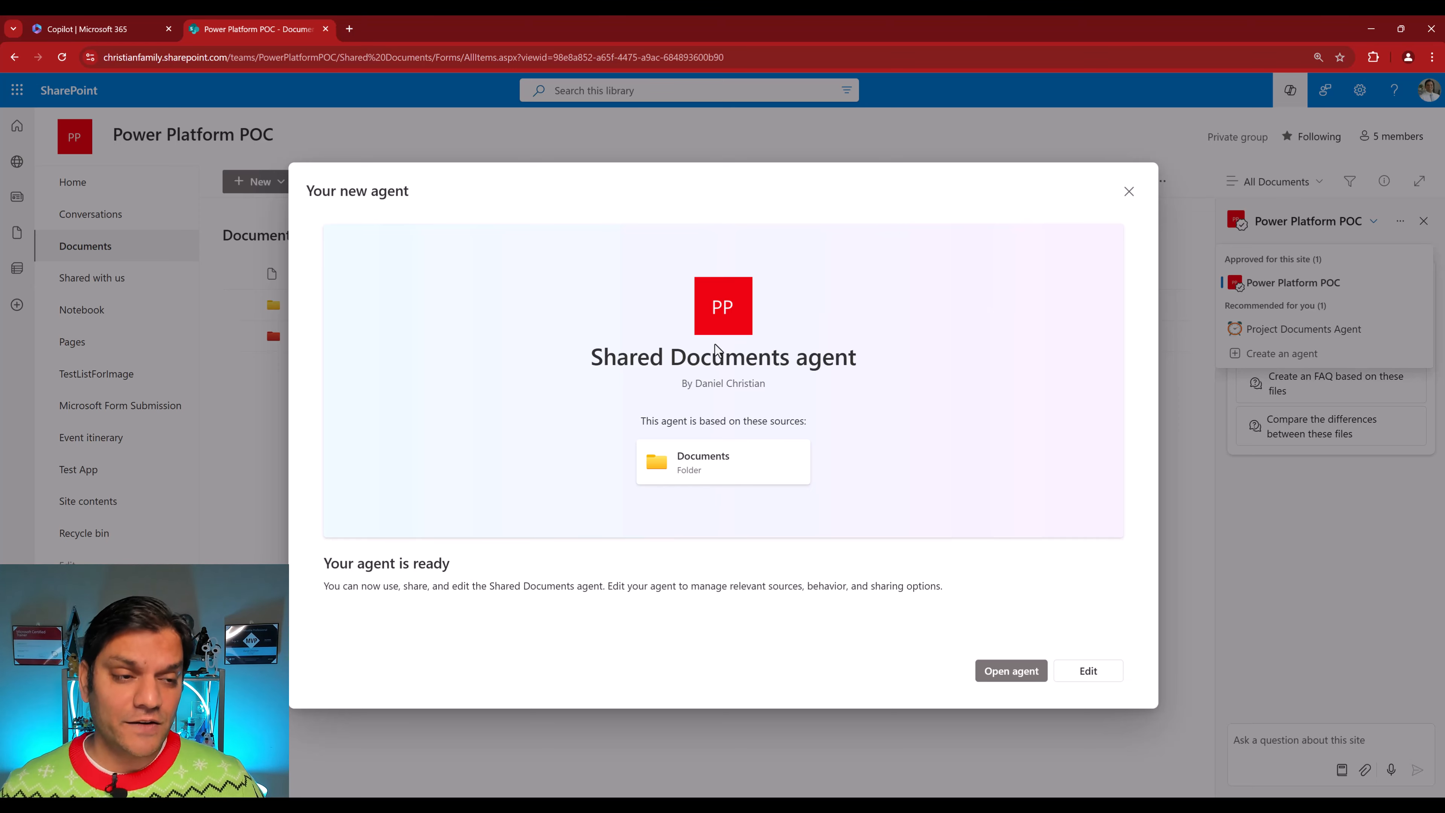
# Compare the new agent with the Microsoft 365 Copilot agent builder, opening its edit settings to examine identity, sources and behavior.
pyautogui.click(81, 30)
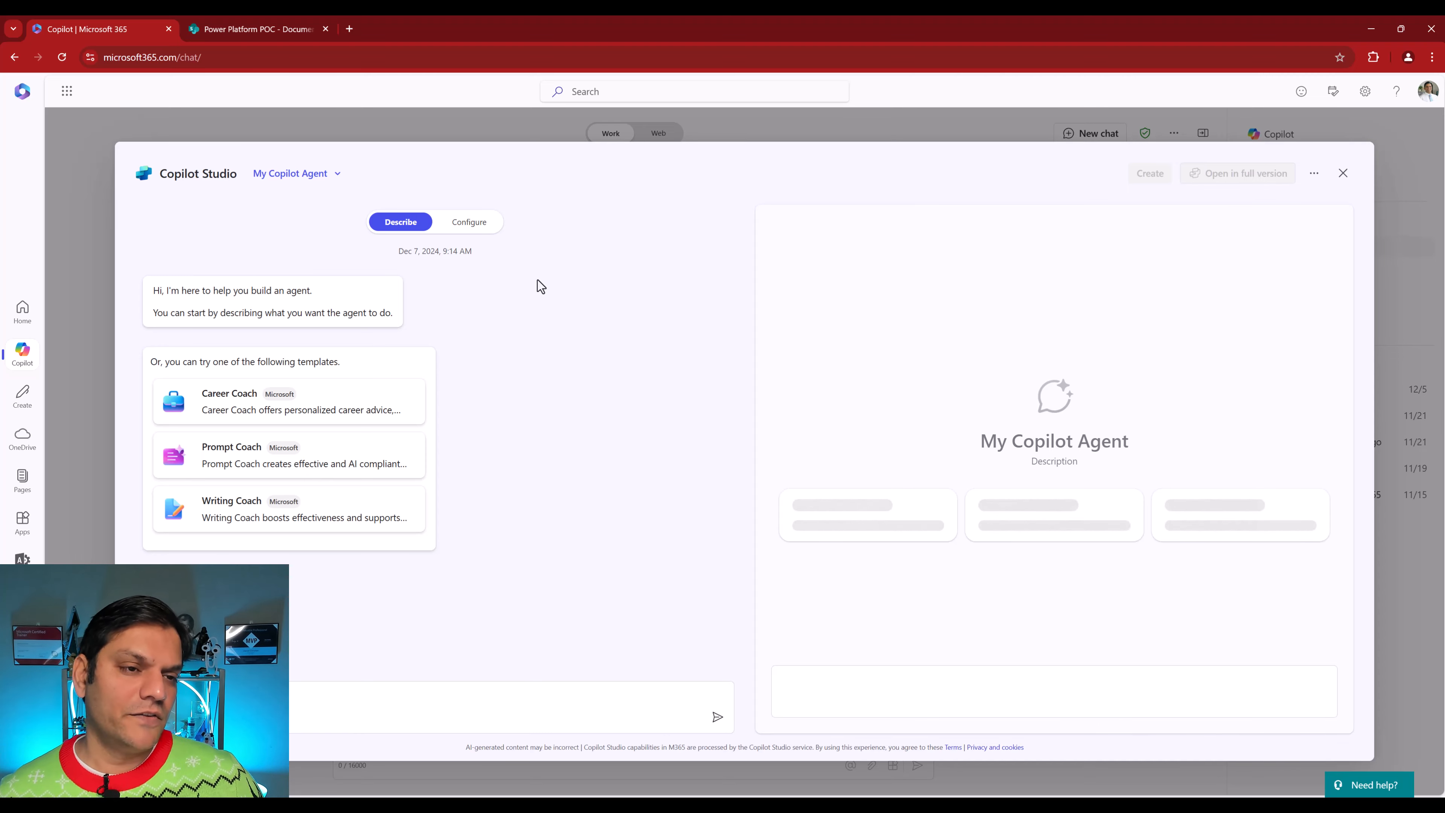
pyautogui.click(239, 24)
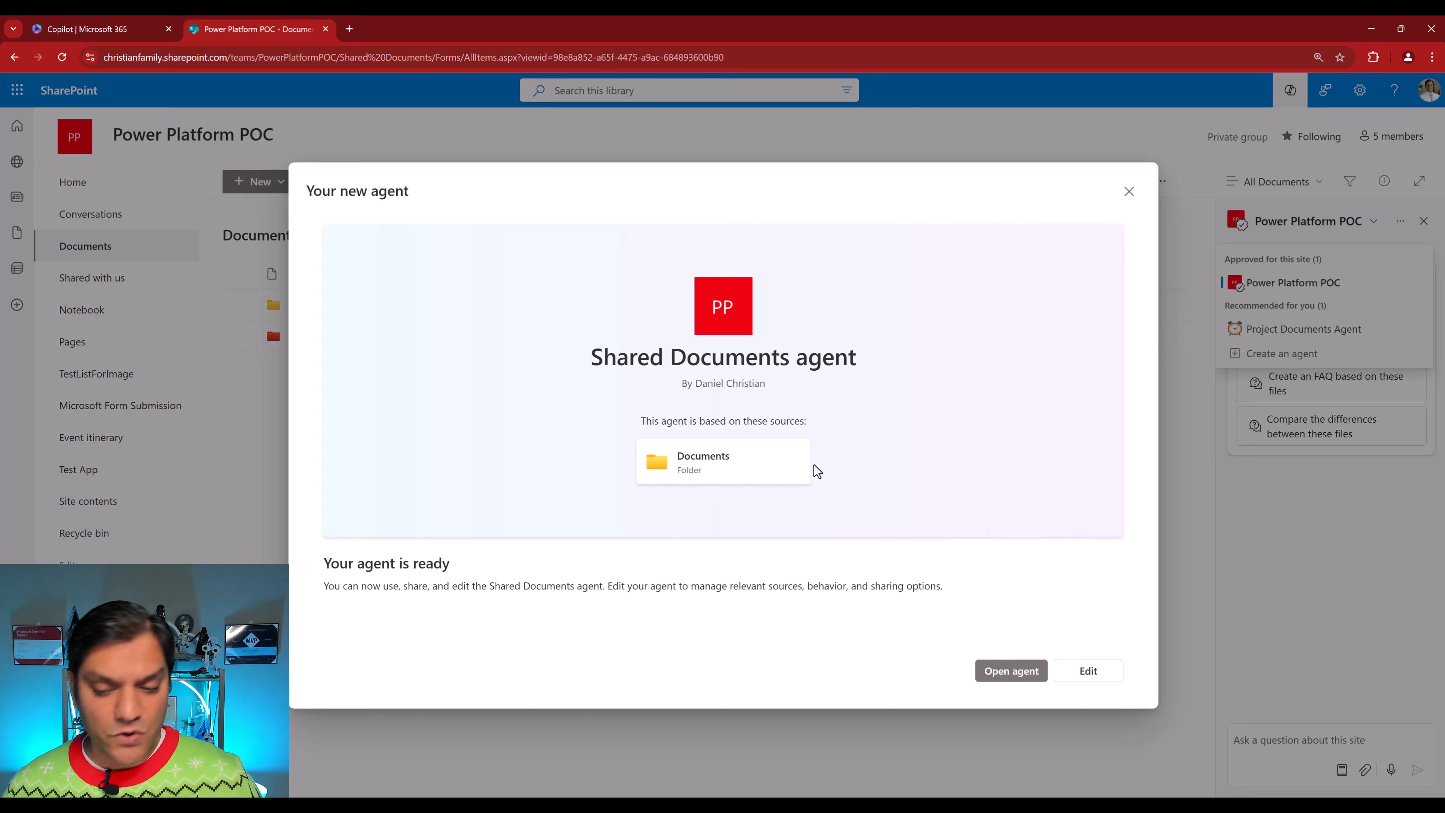
pyautogui.click(1088, 671)
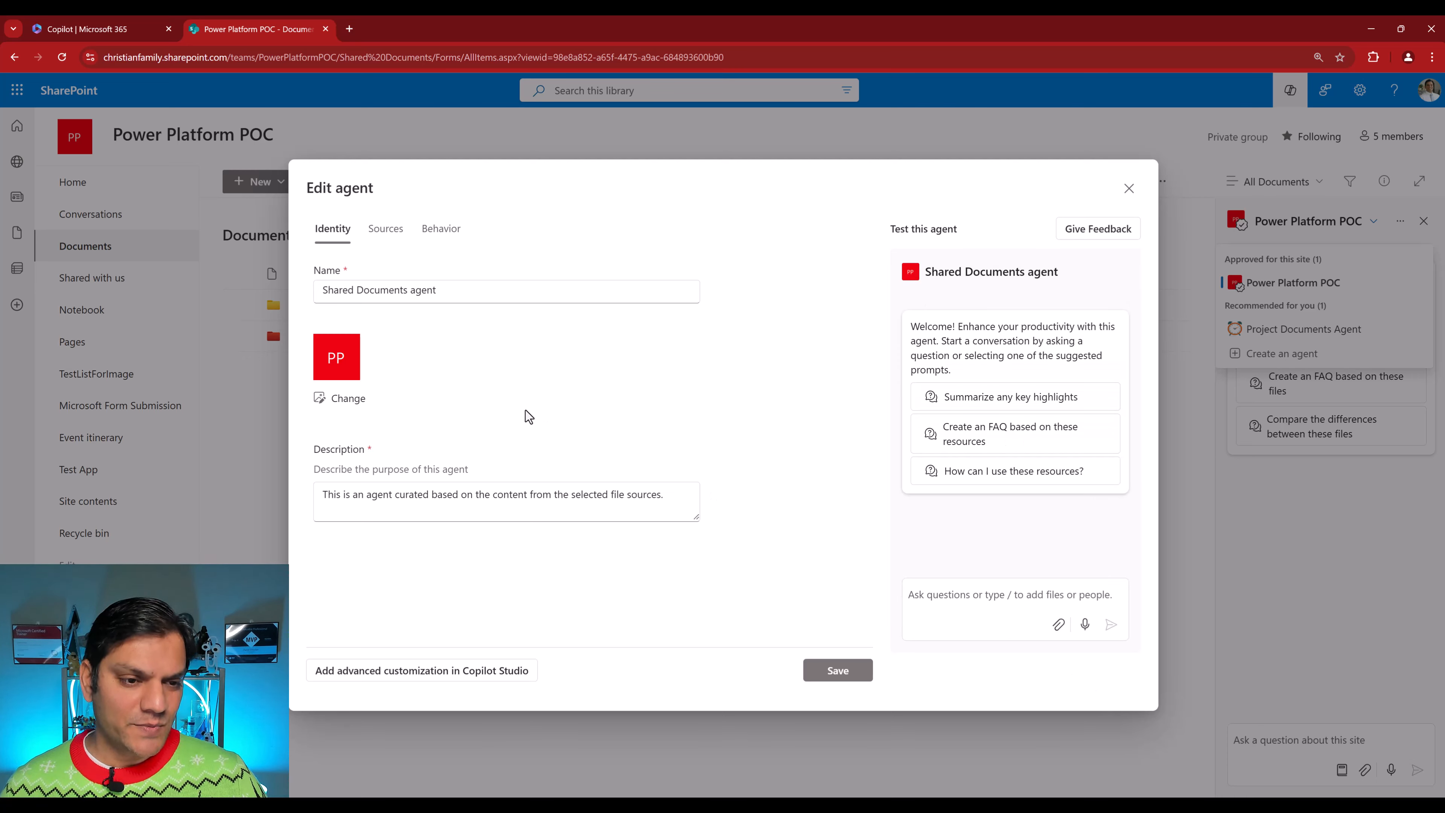
pyautogui.click(382, 250)
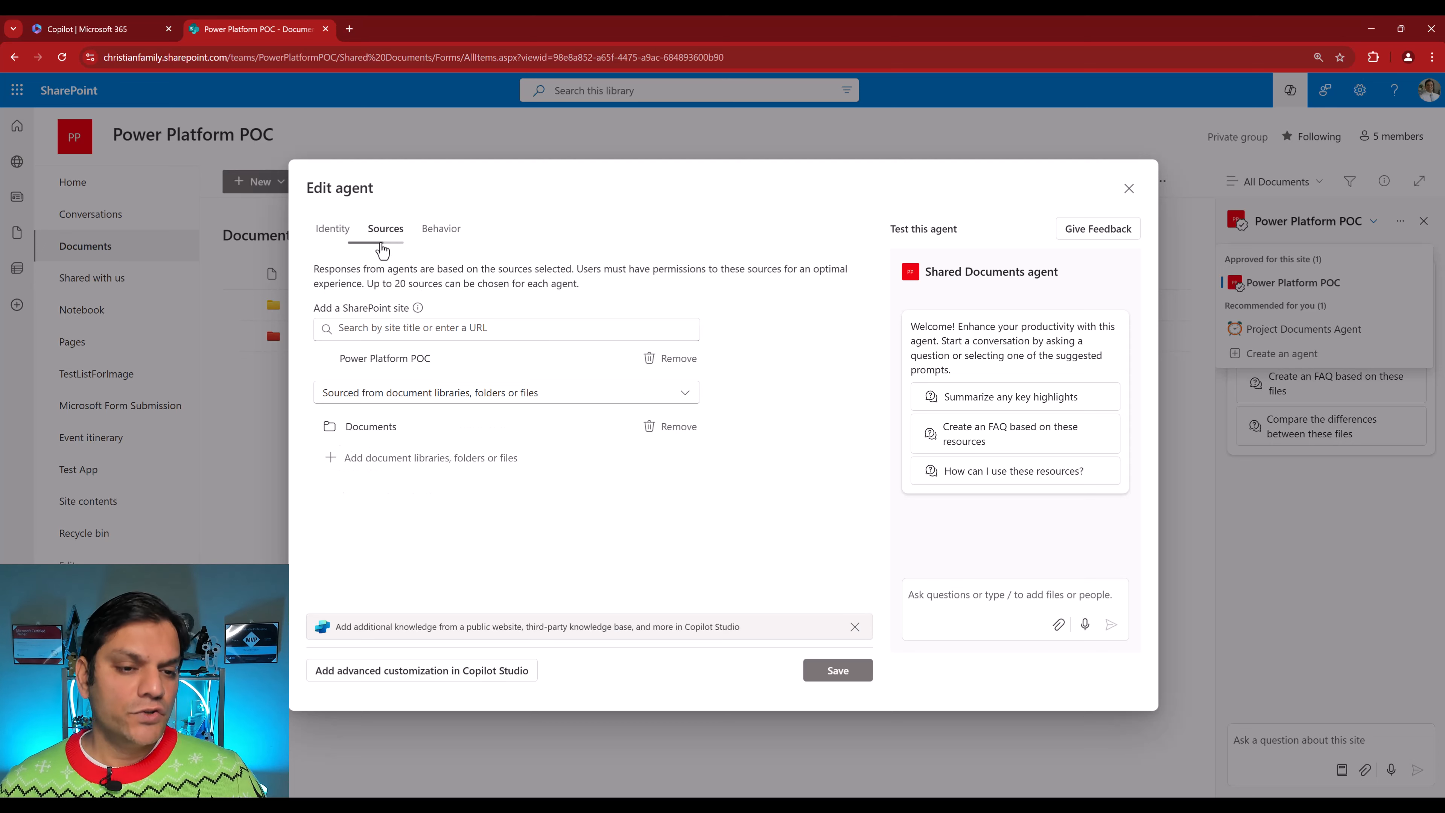
pyautogui.click(427, 245)
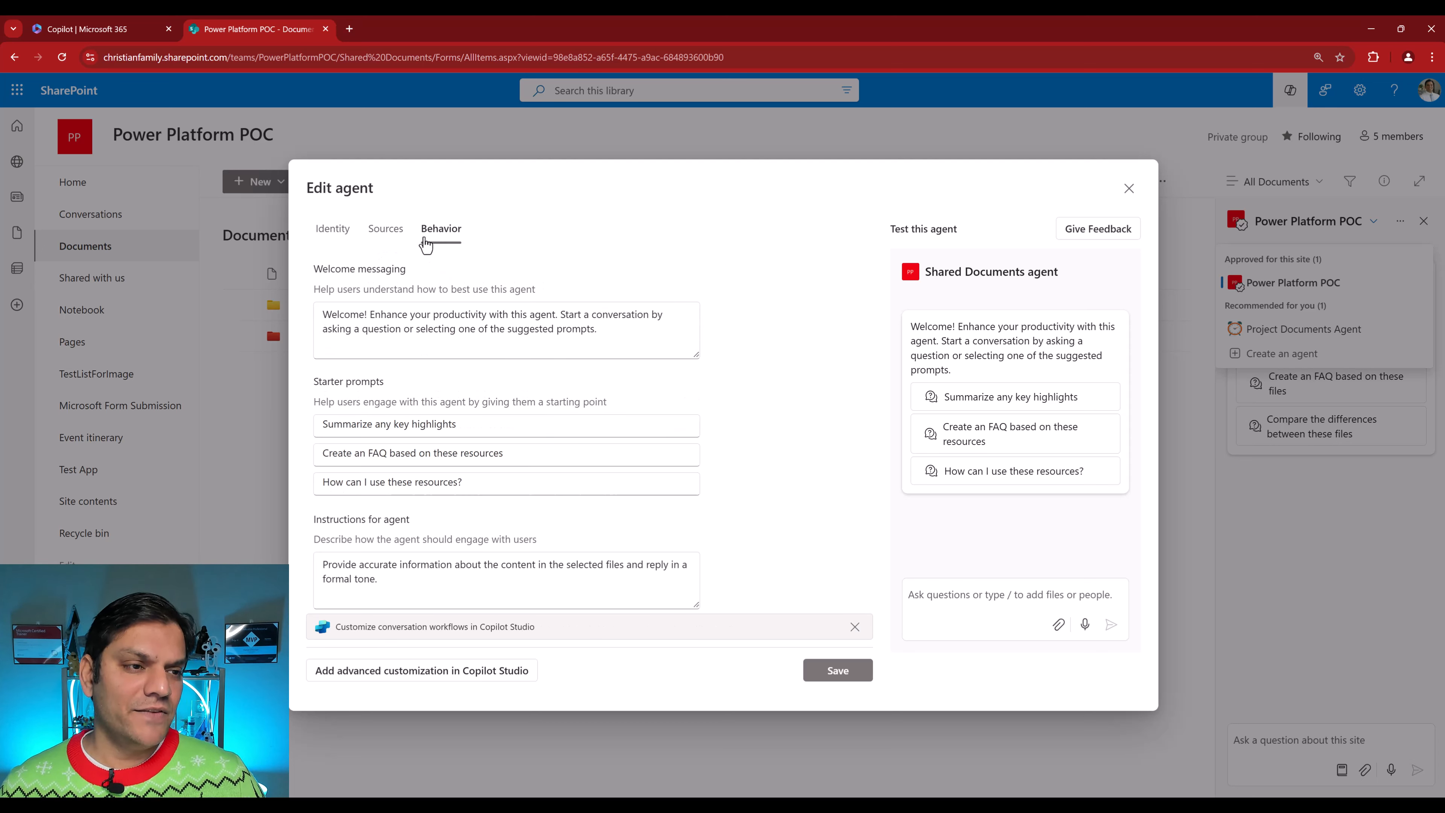
# Switch to the Microsoft 365 Copilot agent builder and examine its configuration options, from templates and details to knowledge and starter prompts.
pyautogui.click(123, 23)
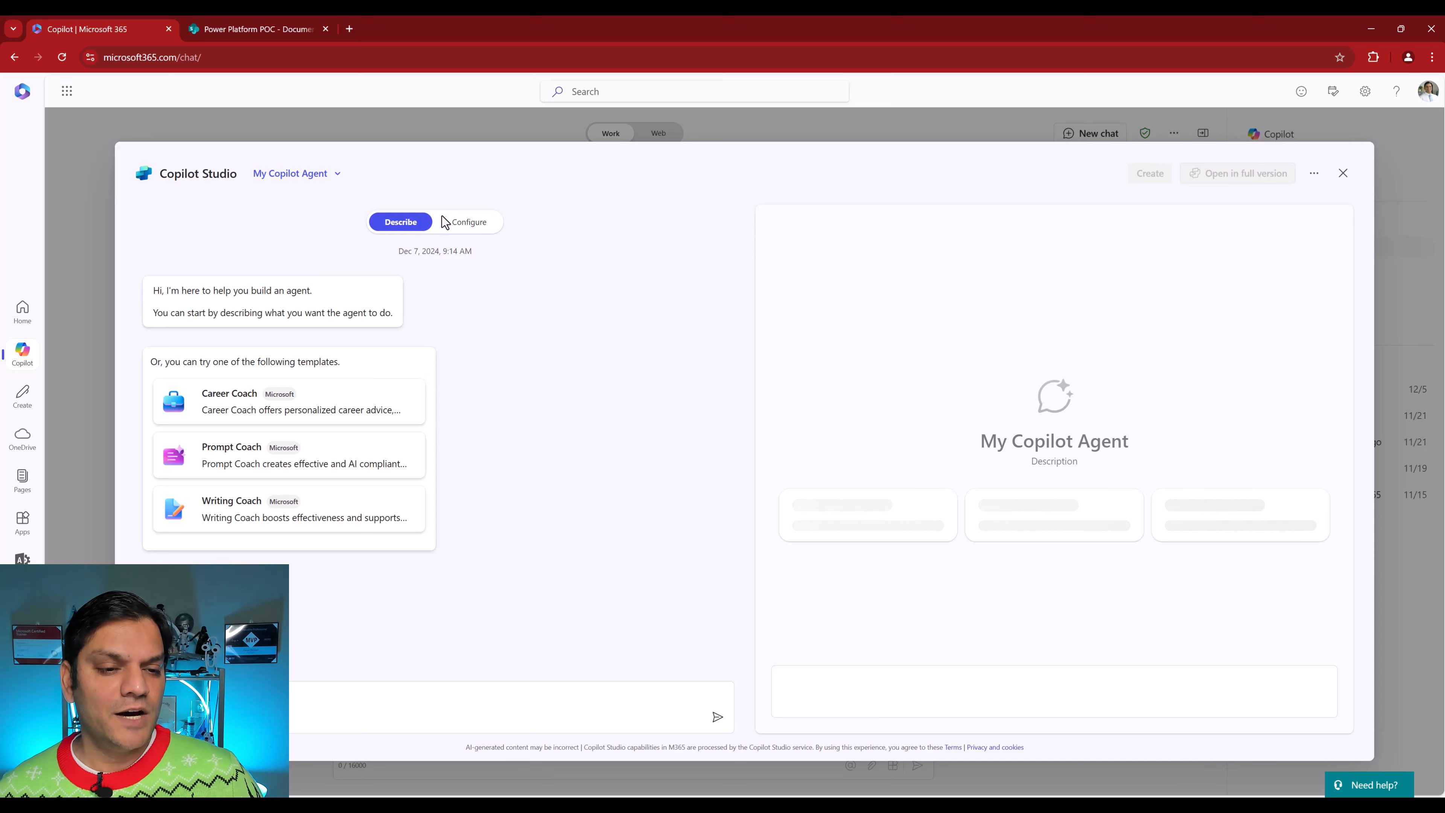
pyautogui.click(455, 228)
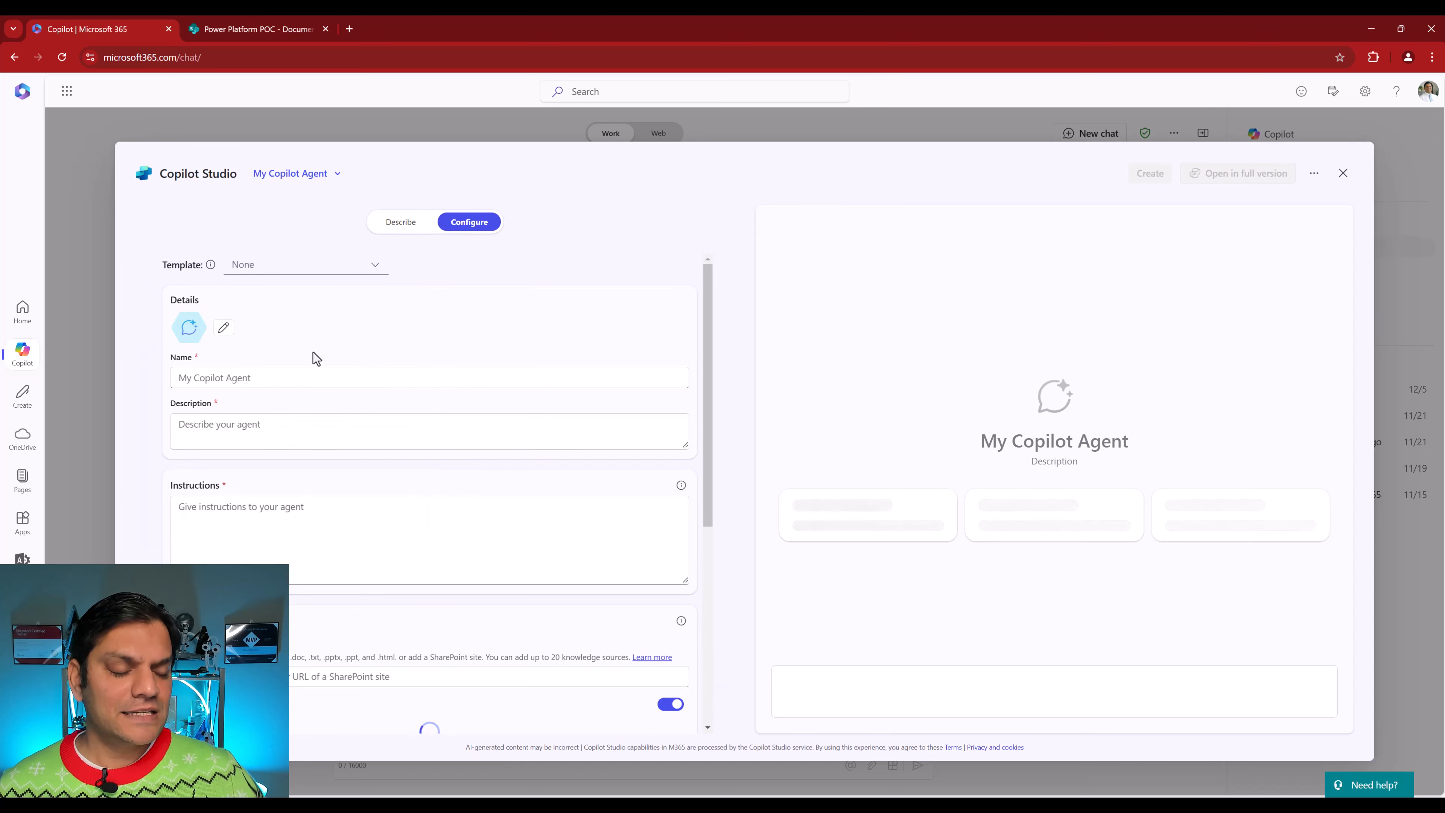
pyautogui.click(378, 272)
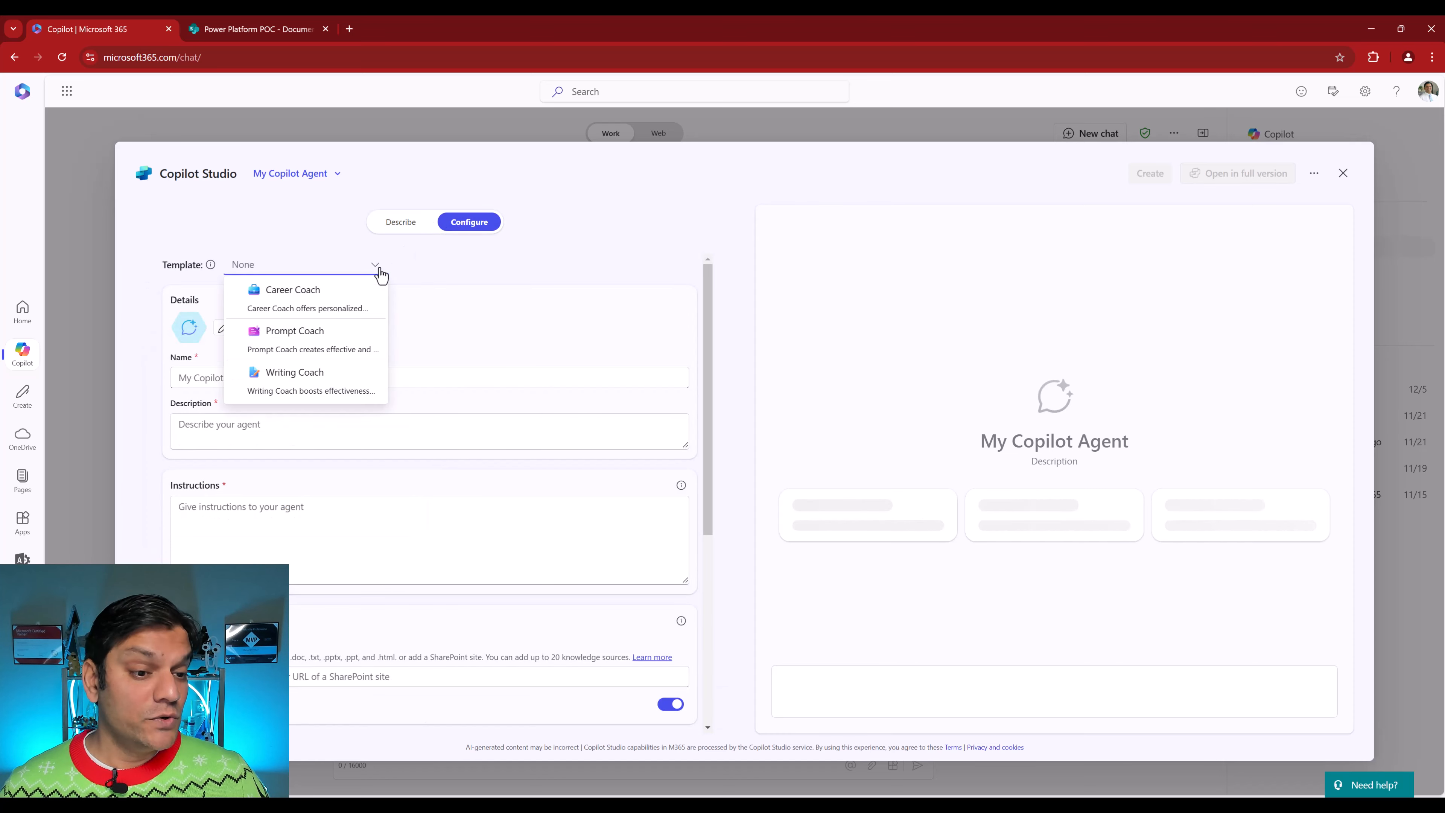
pyautogui.click(434, 279)
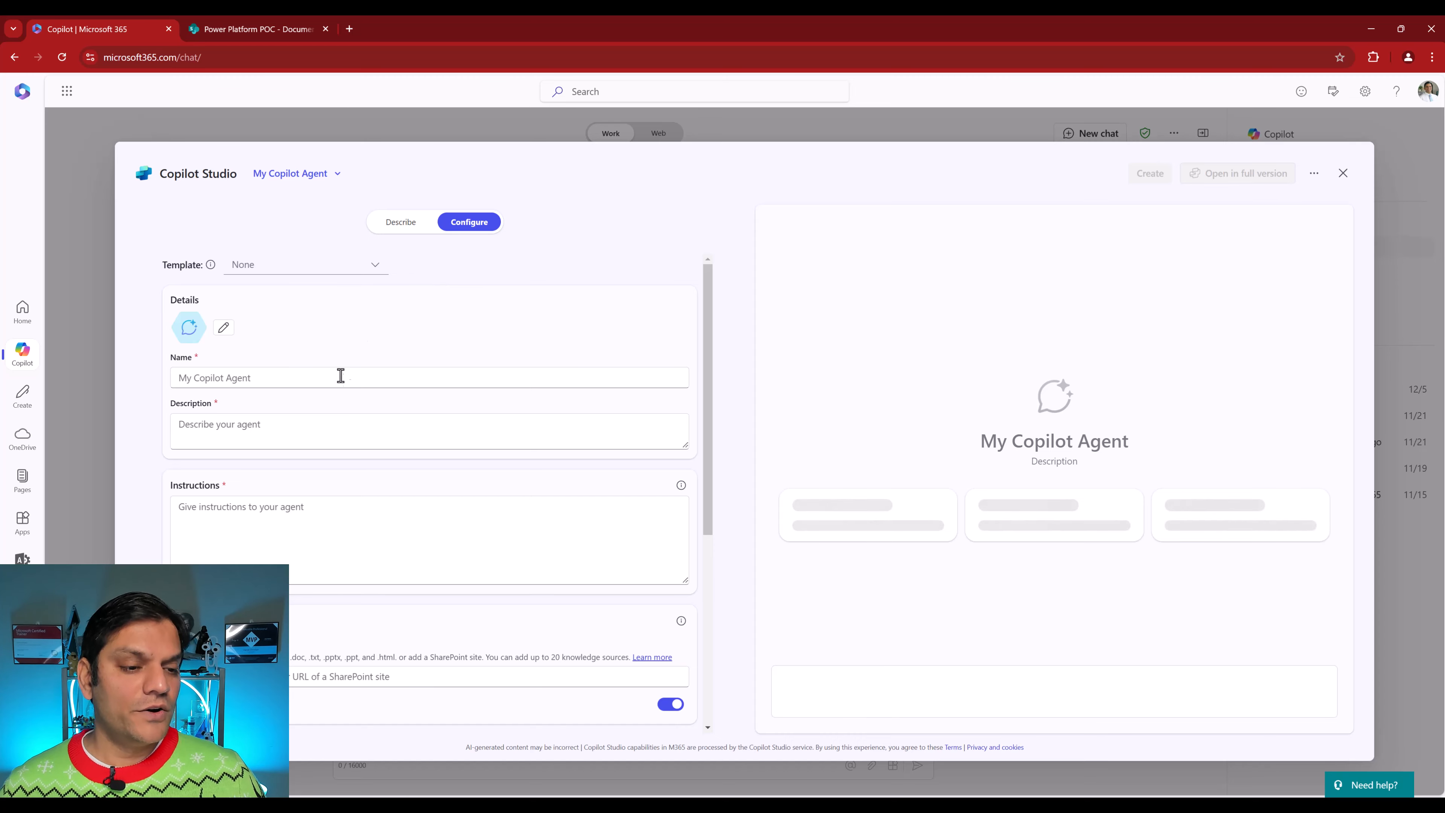
pyautogui.scroll(-1, 339, 378)
pyautogui.scroll(-5, 340, 379)
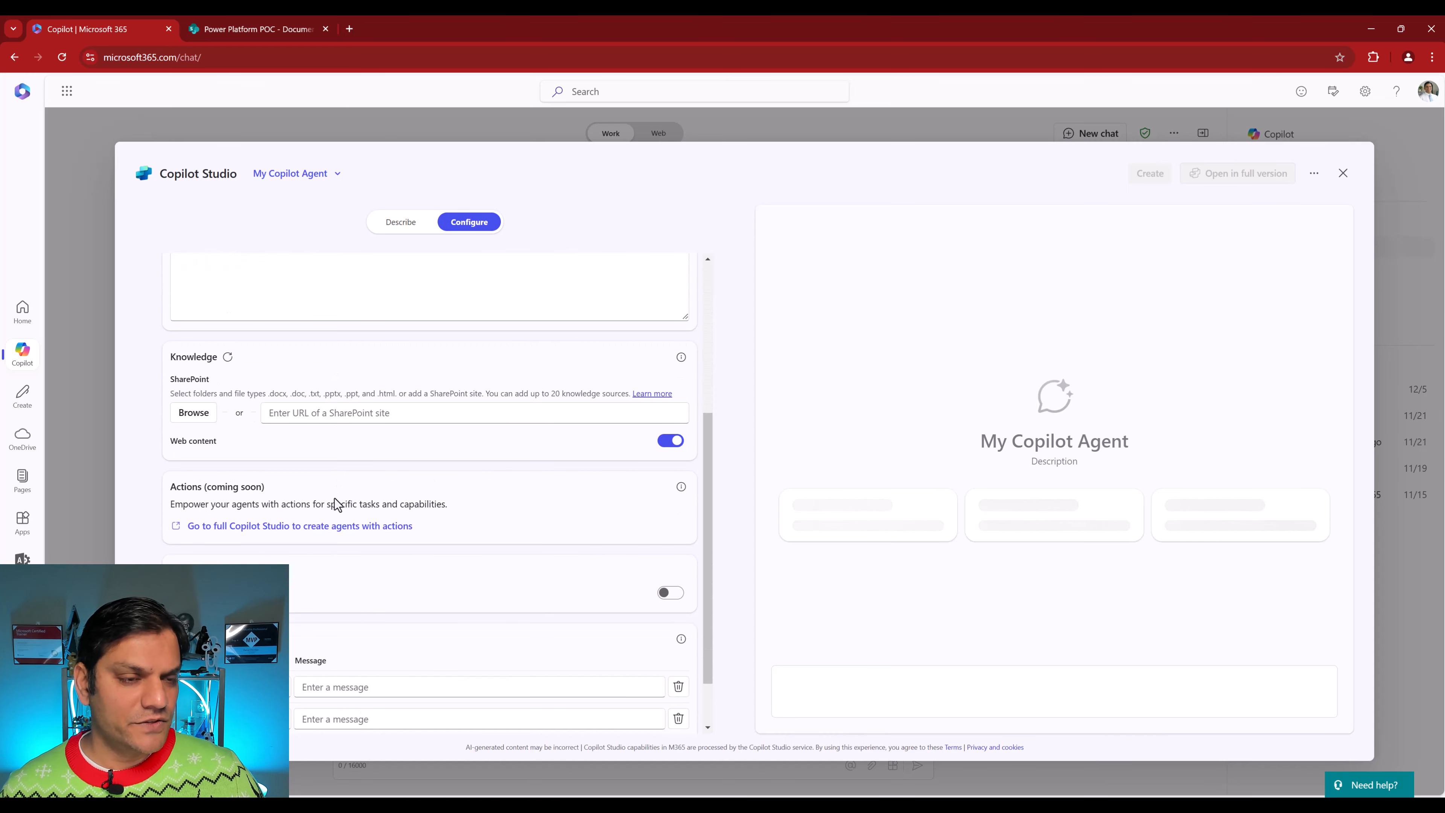
# Return to the SharePoint agent's identity settings and rename it "Microsoft Products Description and License Agent".
pyautogui.click(257, 24)
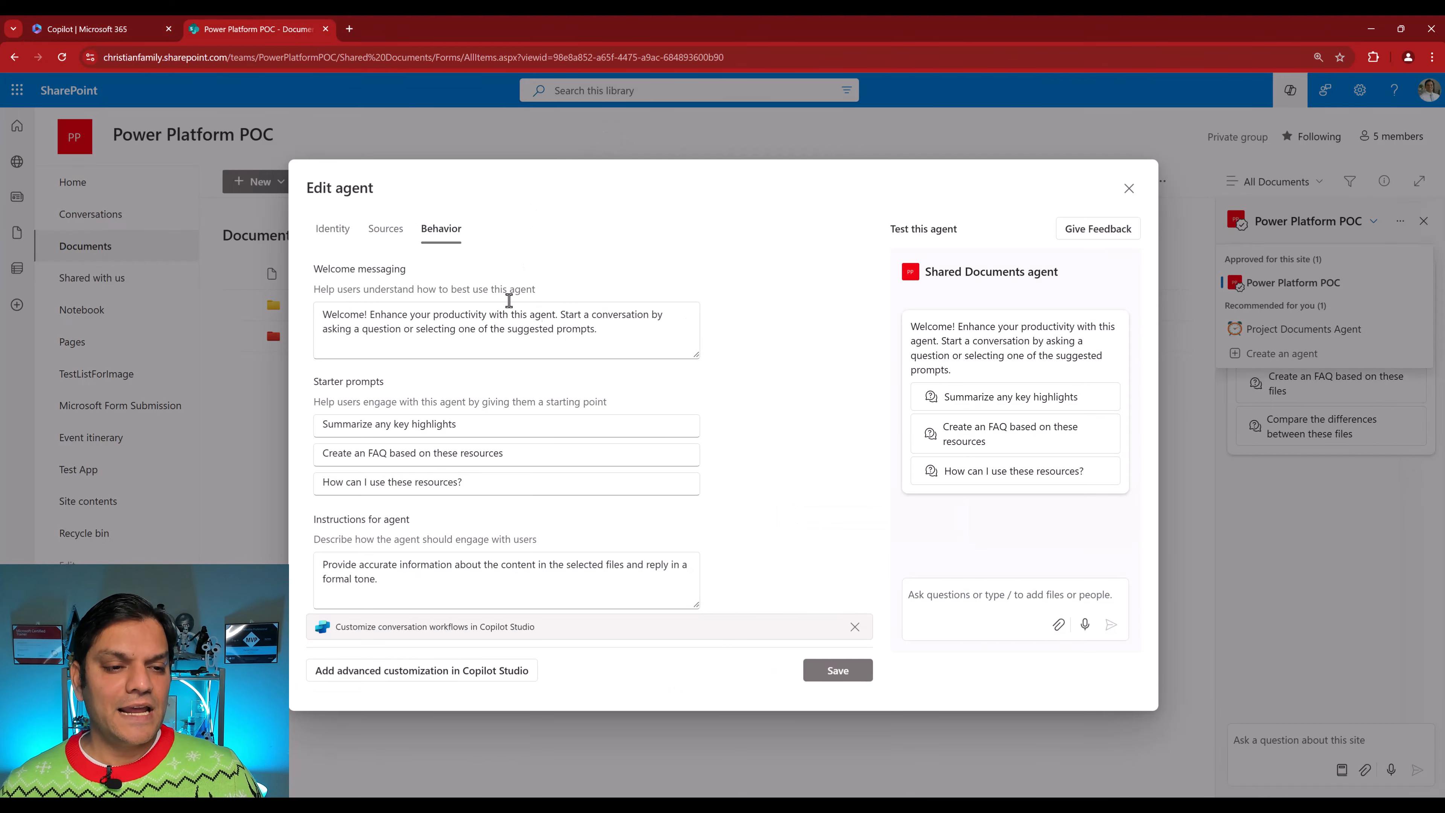
pyautogui.click(333, 230)
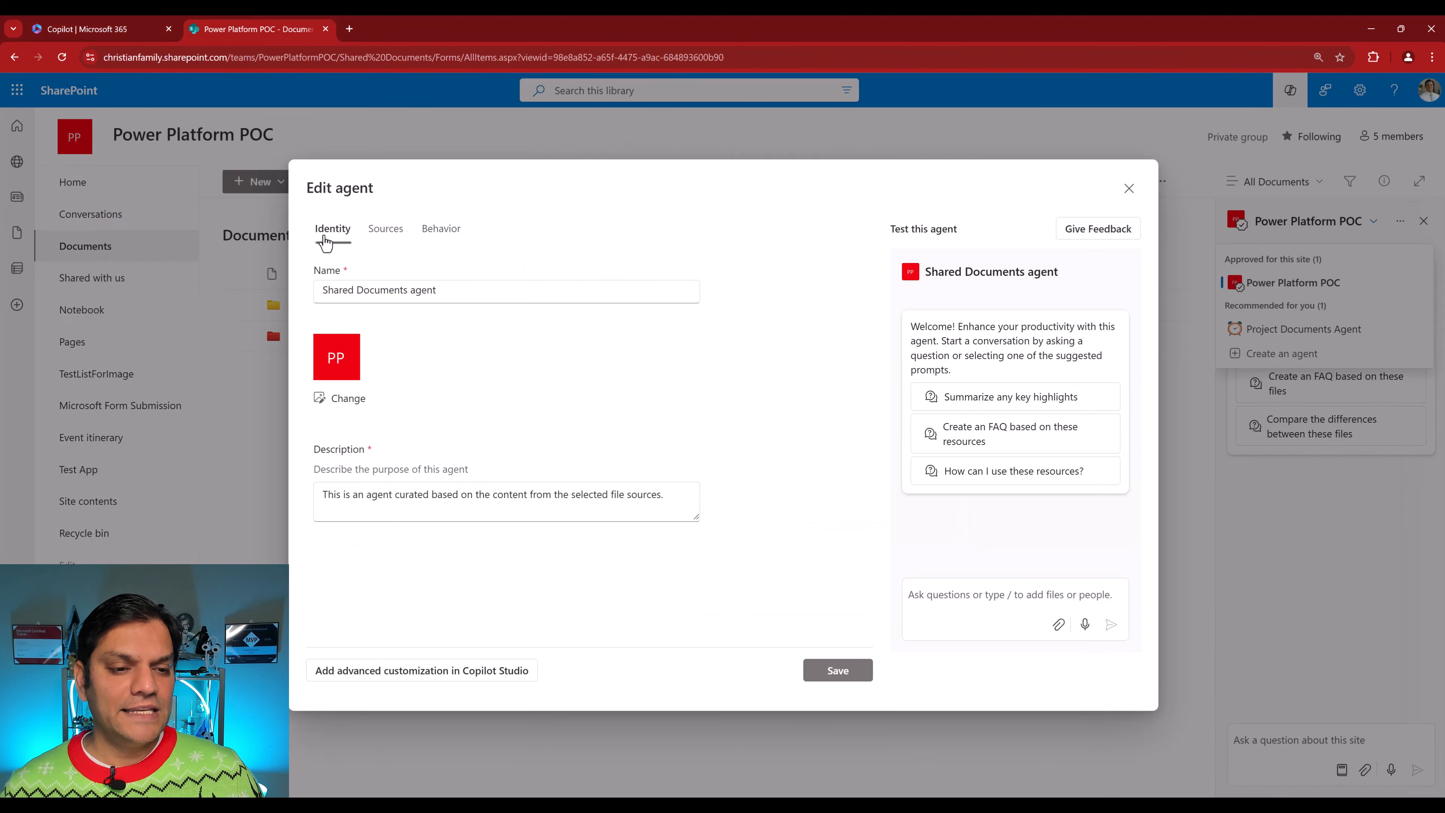
pyautogui.click(448, 294)
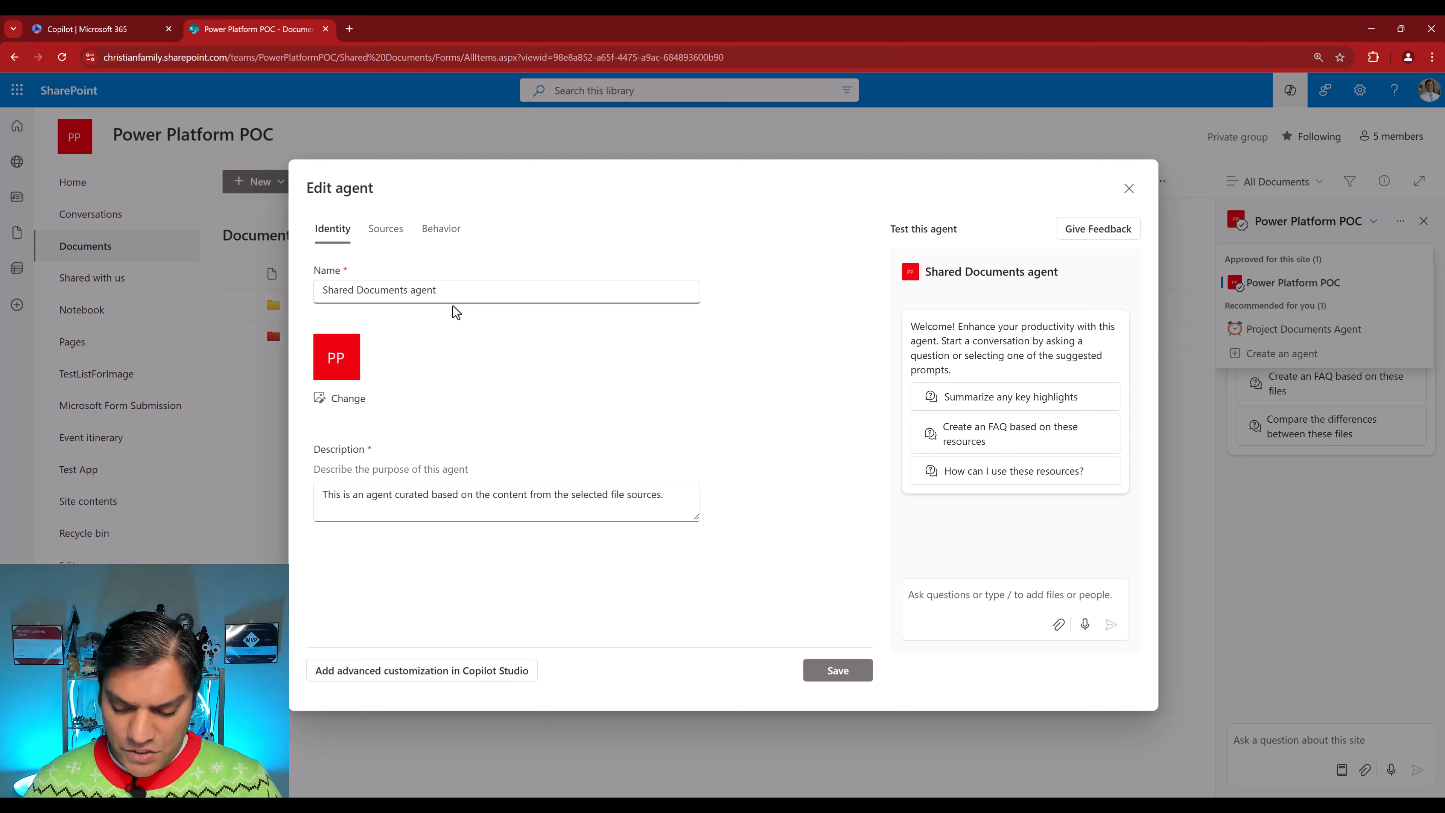
pyautogui.hotkey('ctrl', 'a')
pyautogui.hotkey('ctrl', 'v')
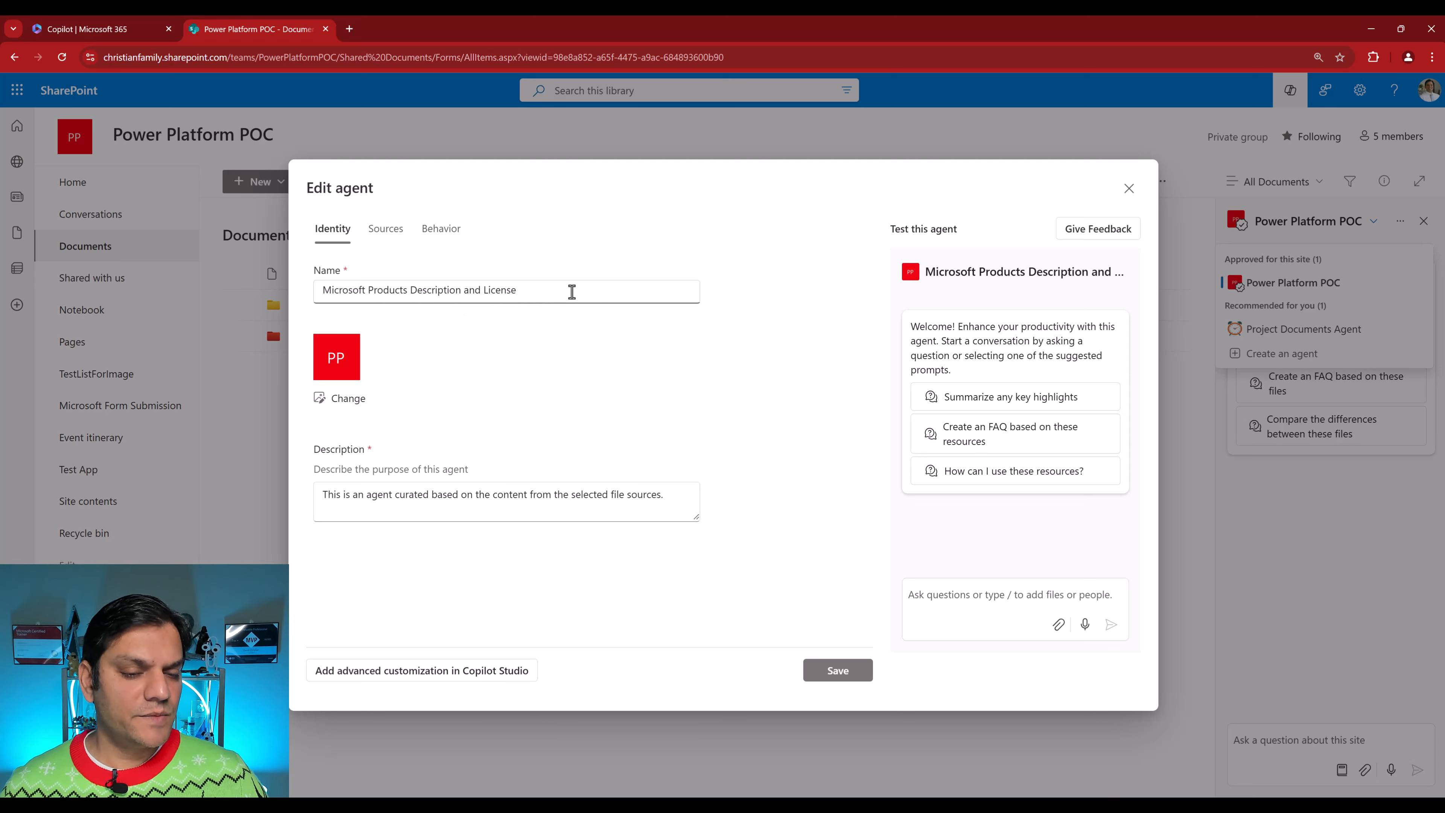
pyautogui.write('Agent')
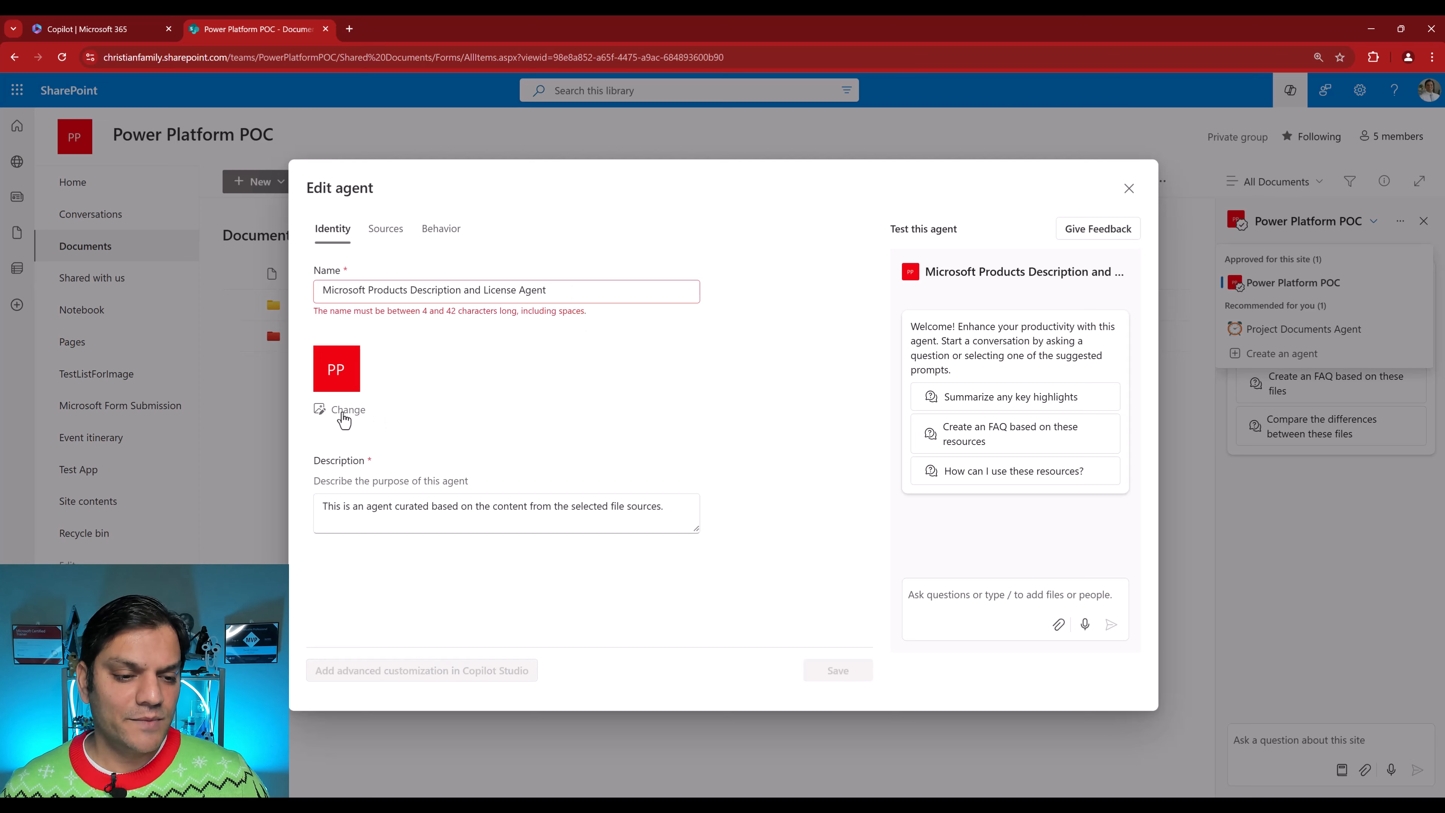
# Set the agent's image to Agent.jpg and extend its description with "to explain Microsoft products and the licenses associated with them.".
pyautogui.click(346, 412)
pyautogui.click(706, 191)
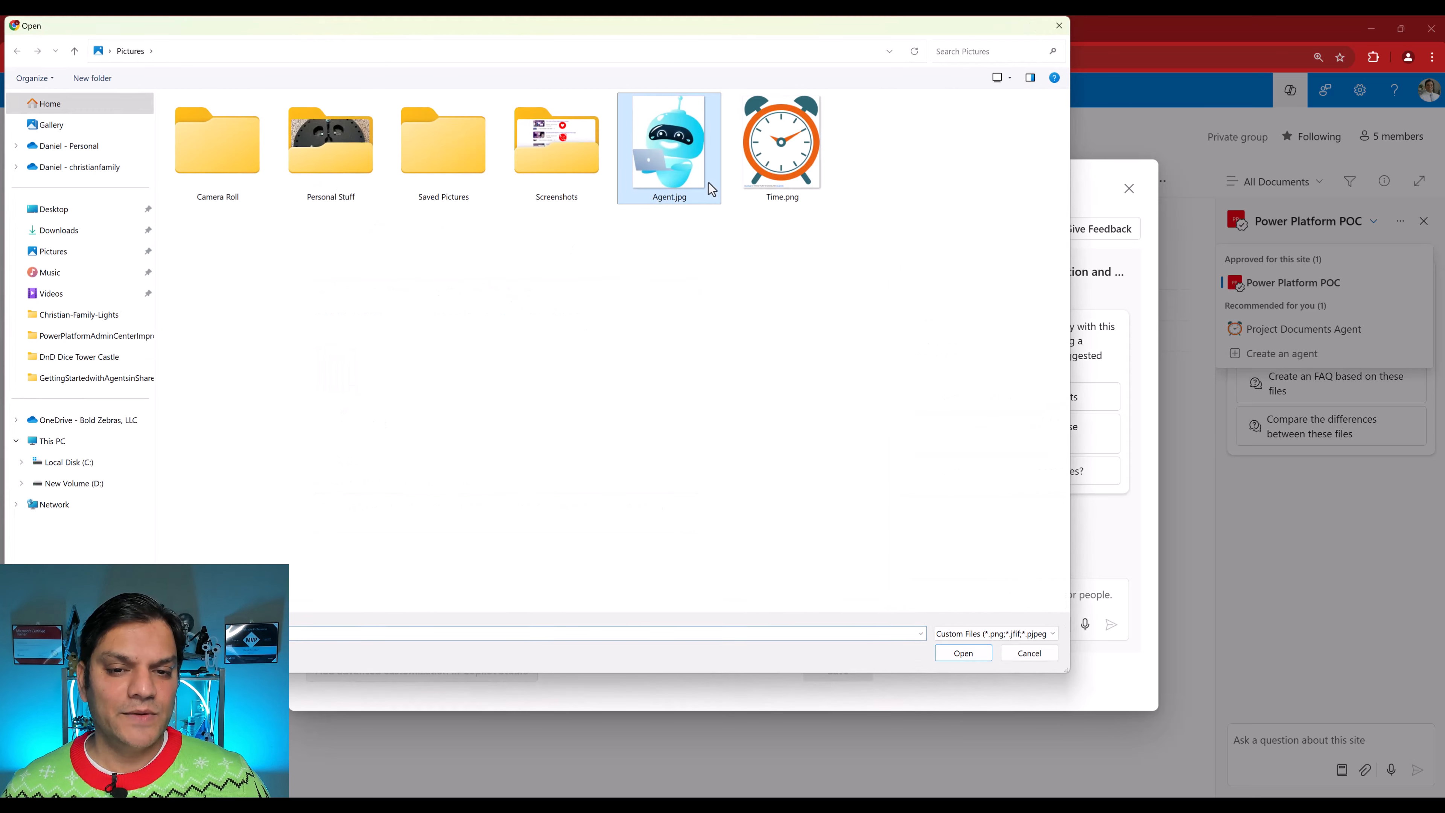
pyautogui.click(968, 656)
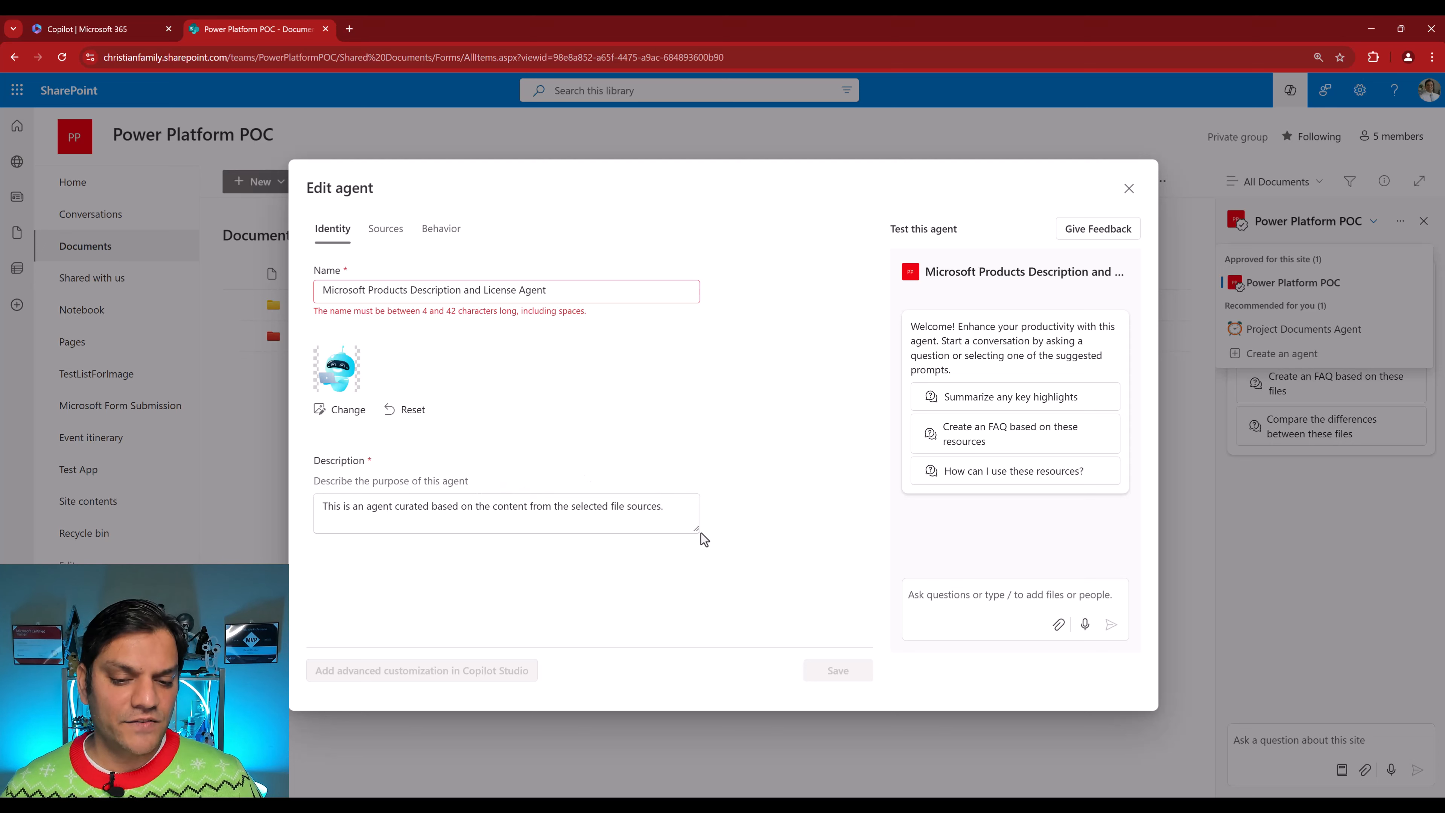
pyautogui.click(679, 510)
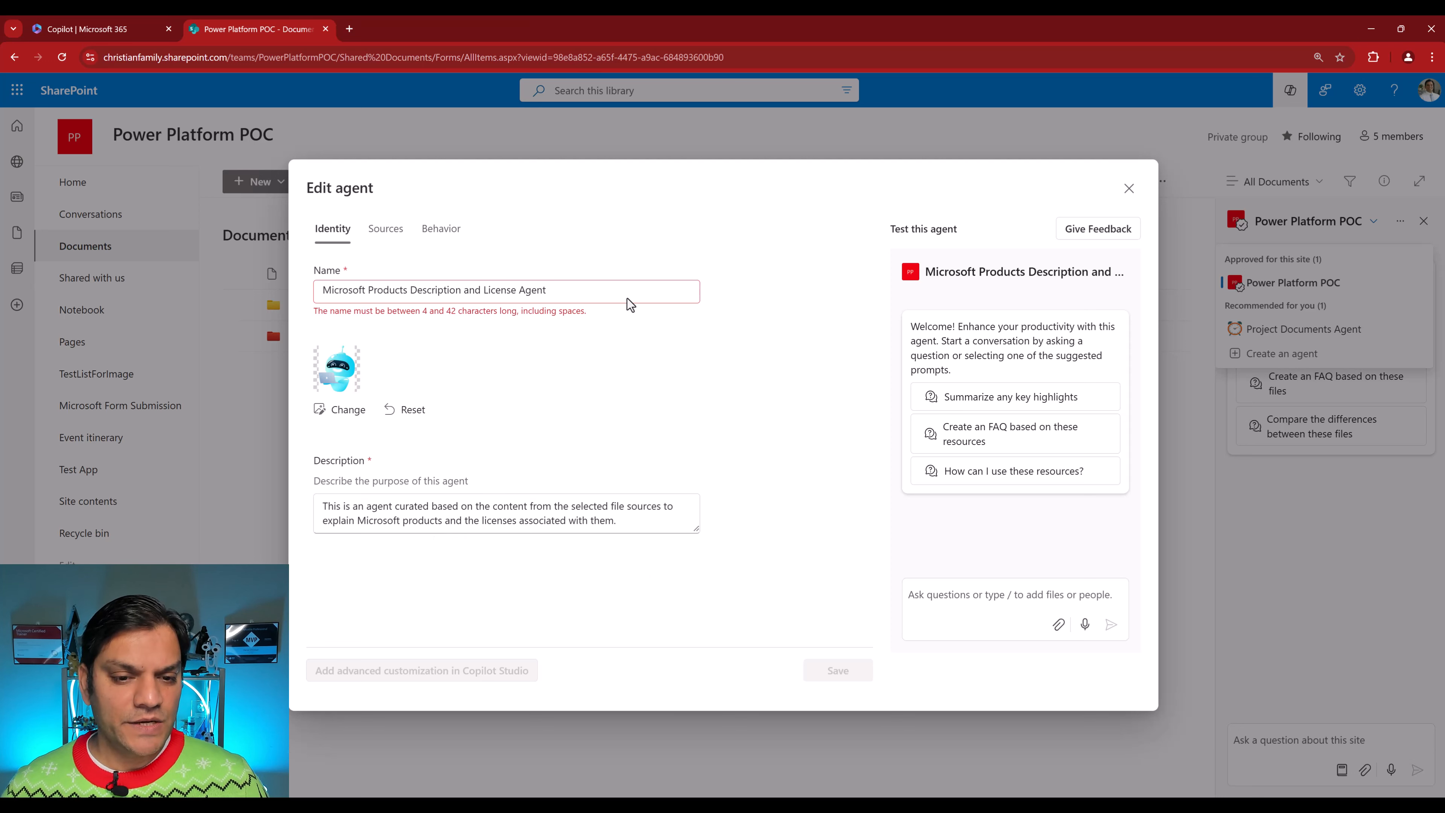
# Shorten the agent's name to "MSFT Products Description &License Agent".
pyautogui.doubleClick(472, 290)
pyautogui.write('&')
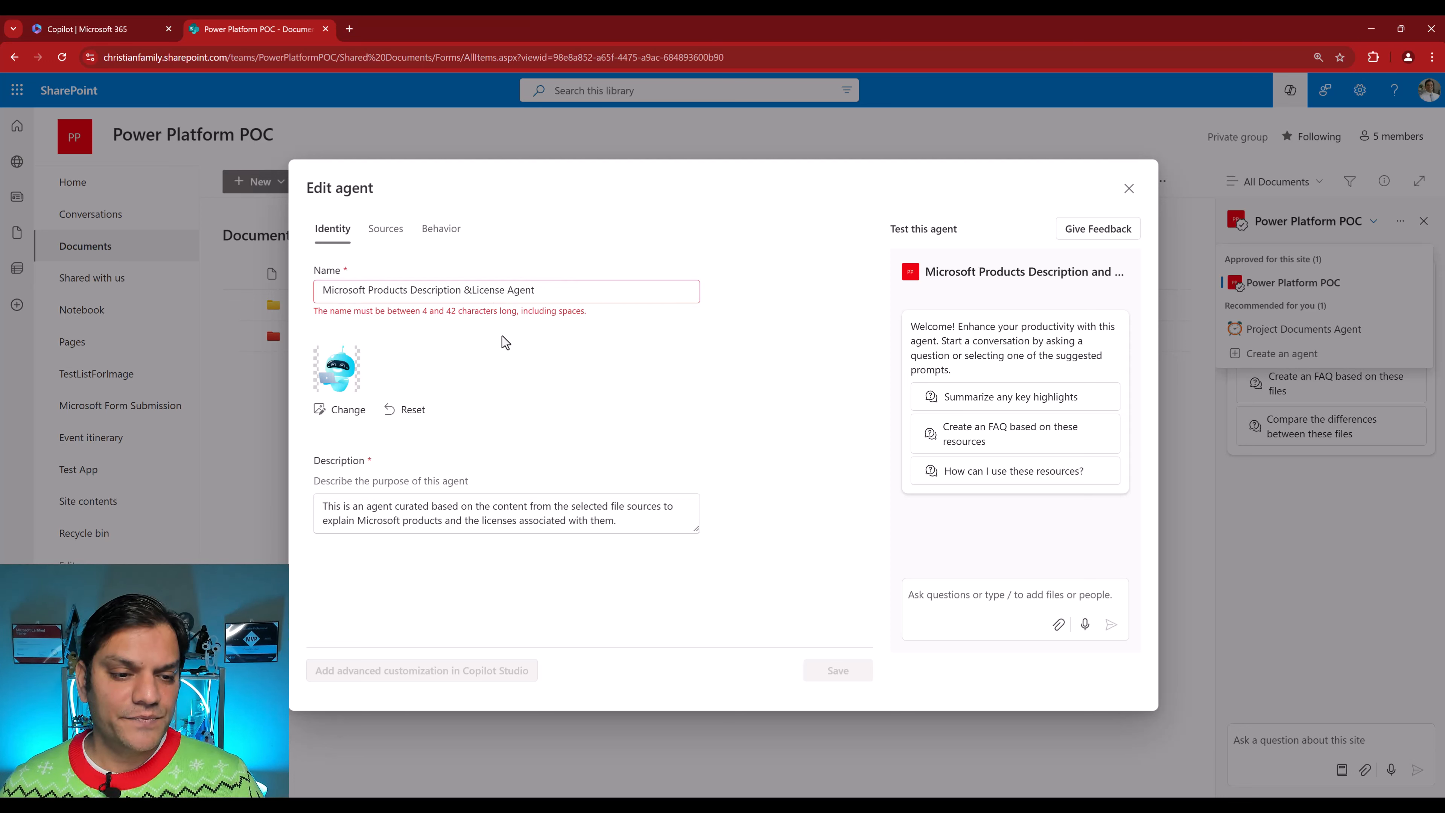
pyautogui.doubleClick(357, 288)
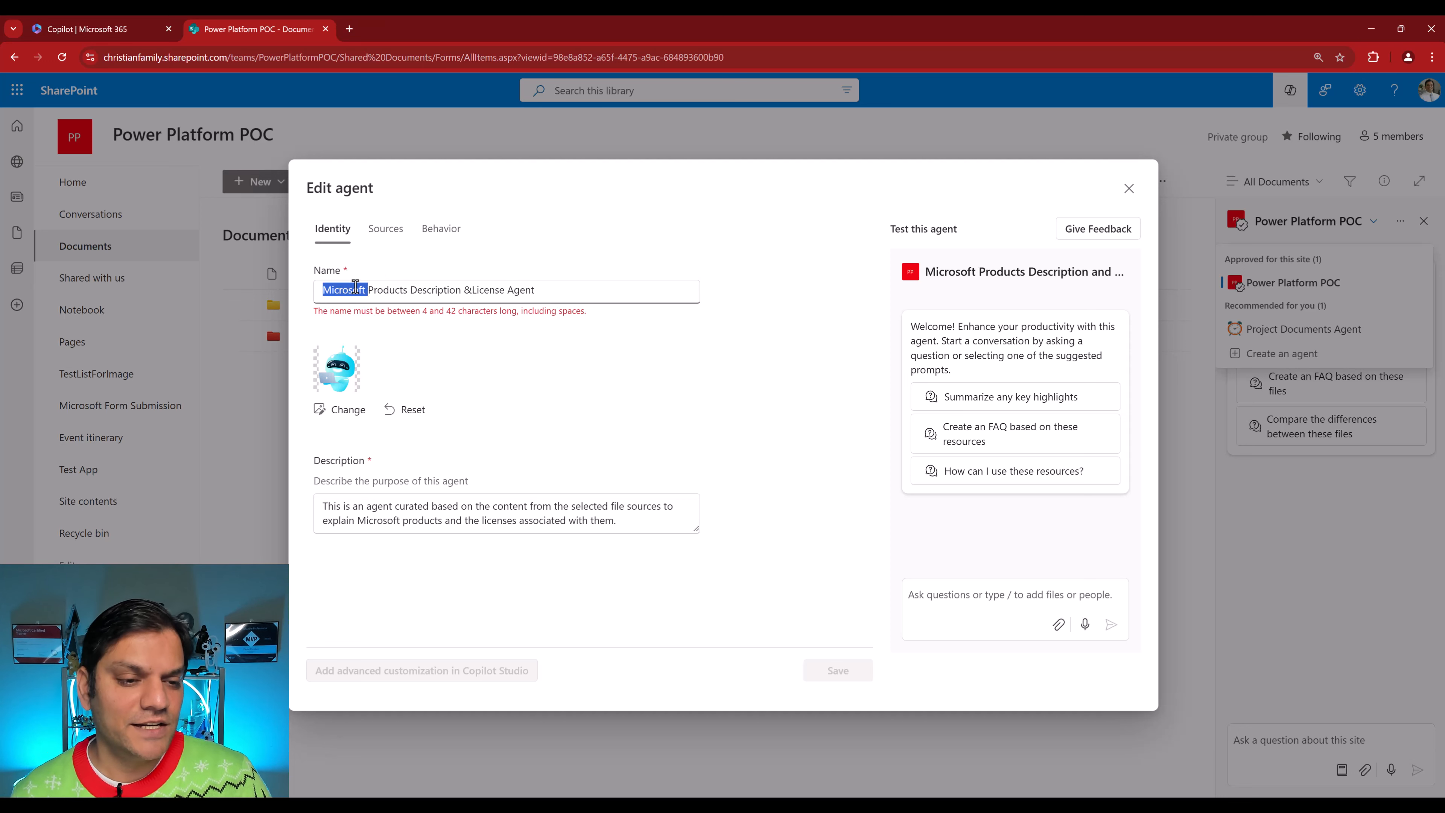
pyautogui.write('MSFT')
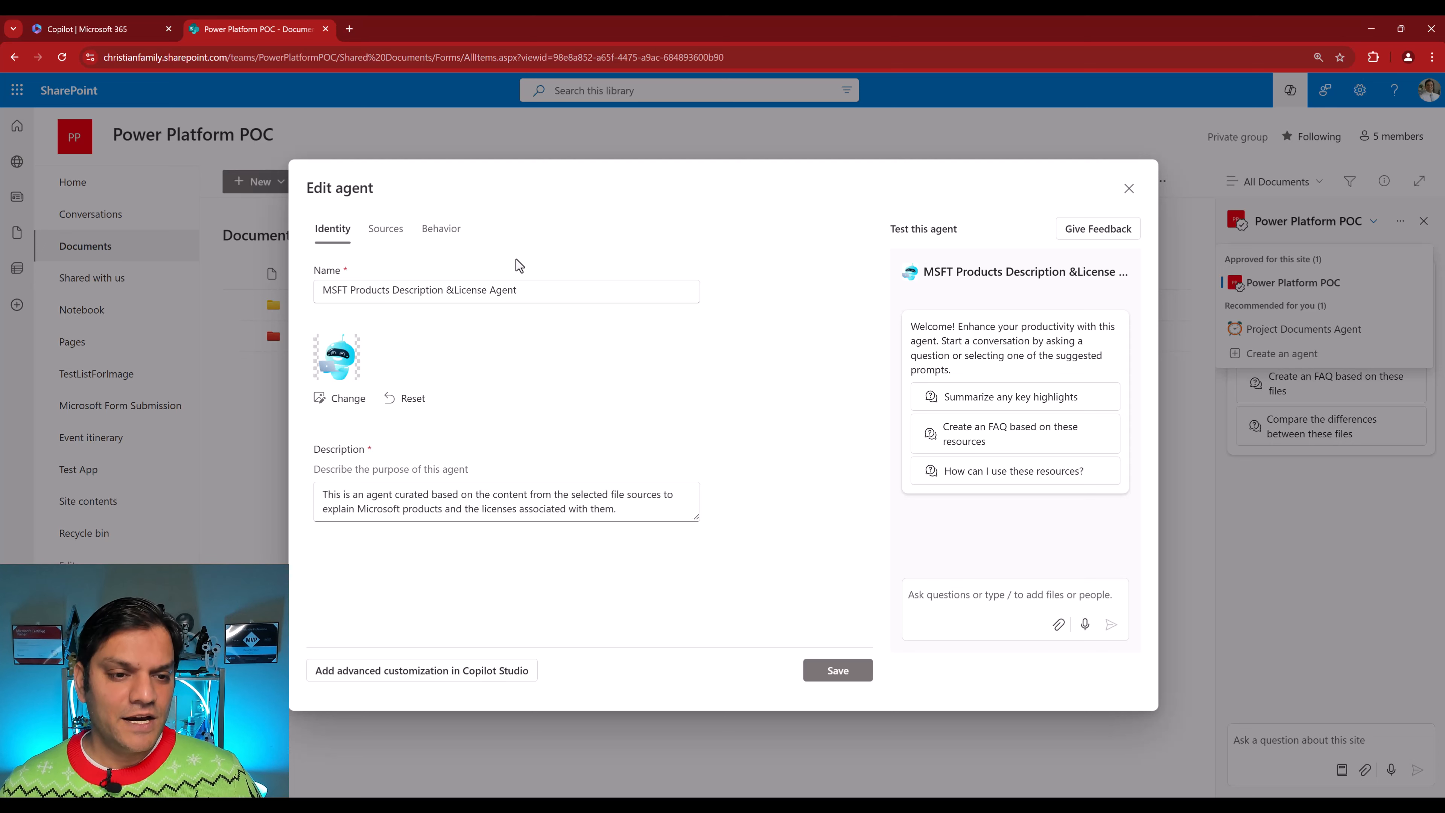
# Replace the agent's Documents library source with the Guide and License folders.
pyautogui.click(397, 240)
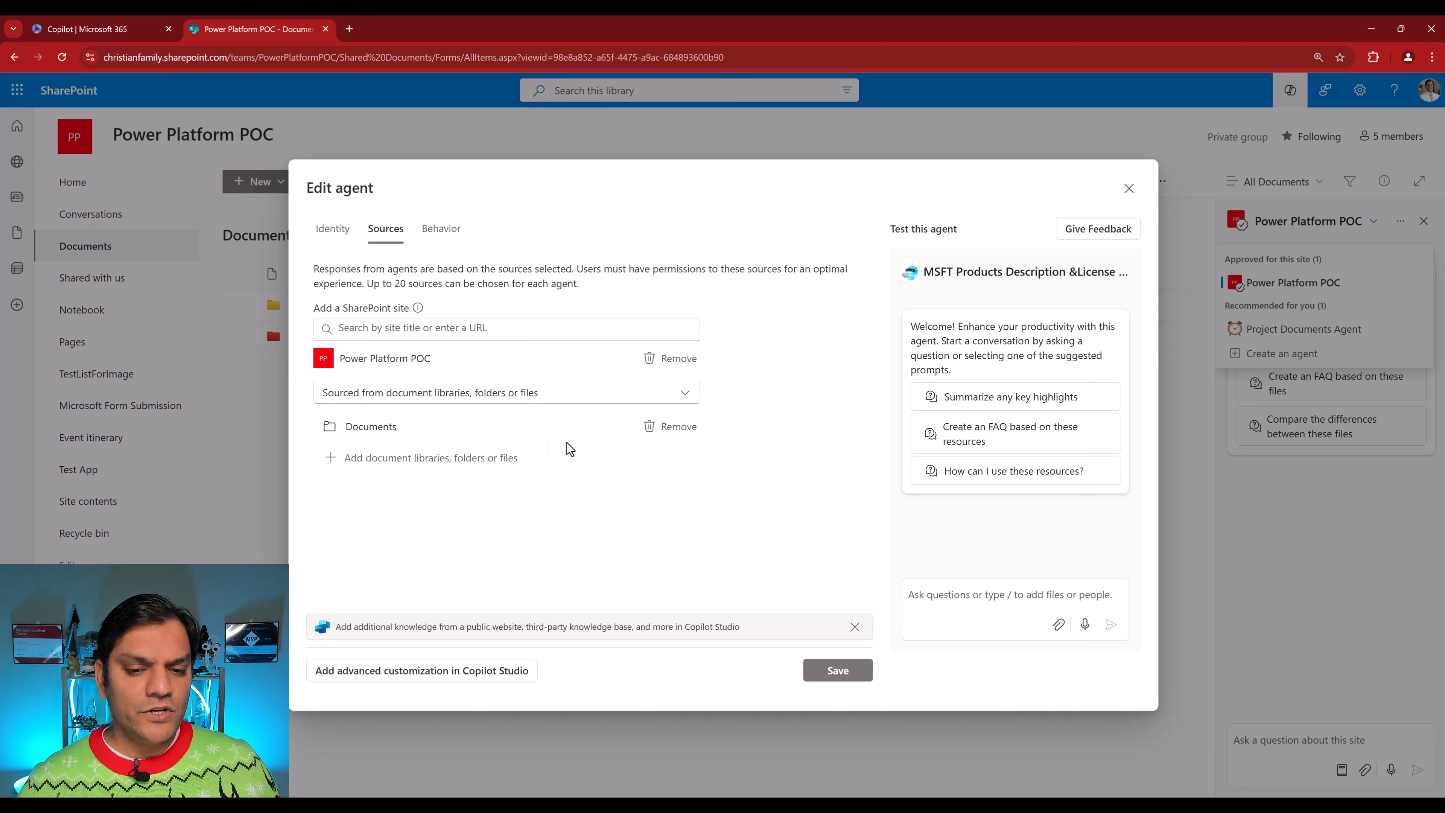
pyautogui.click(670, 434)
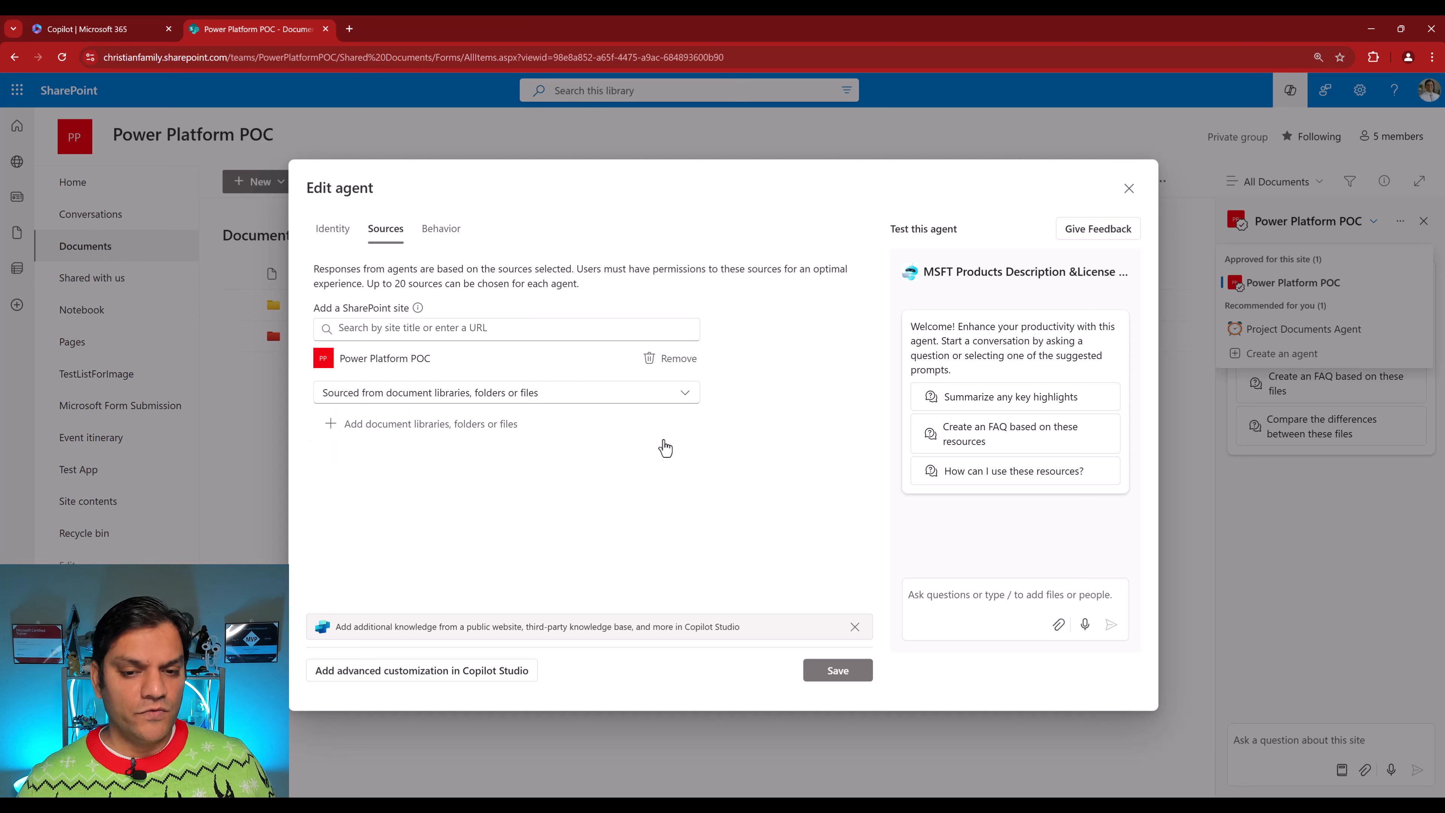
pyautogui.click(397, 430)
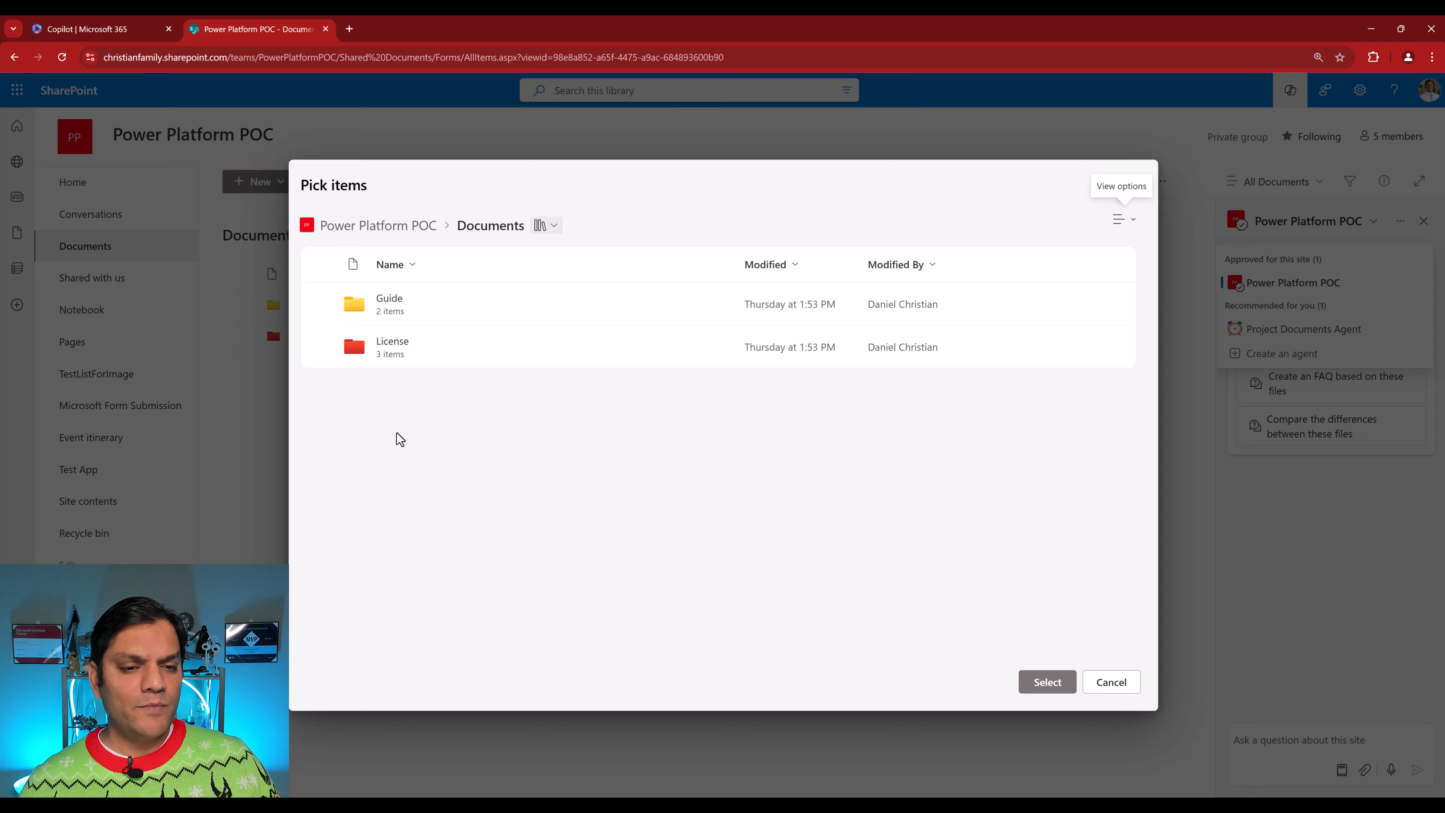
pyautogui.click(391, 356)
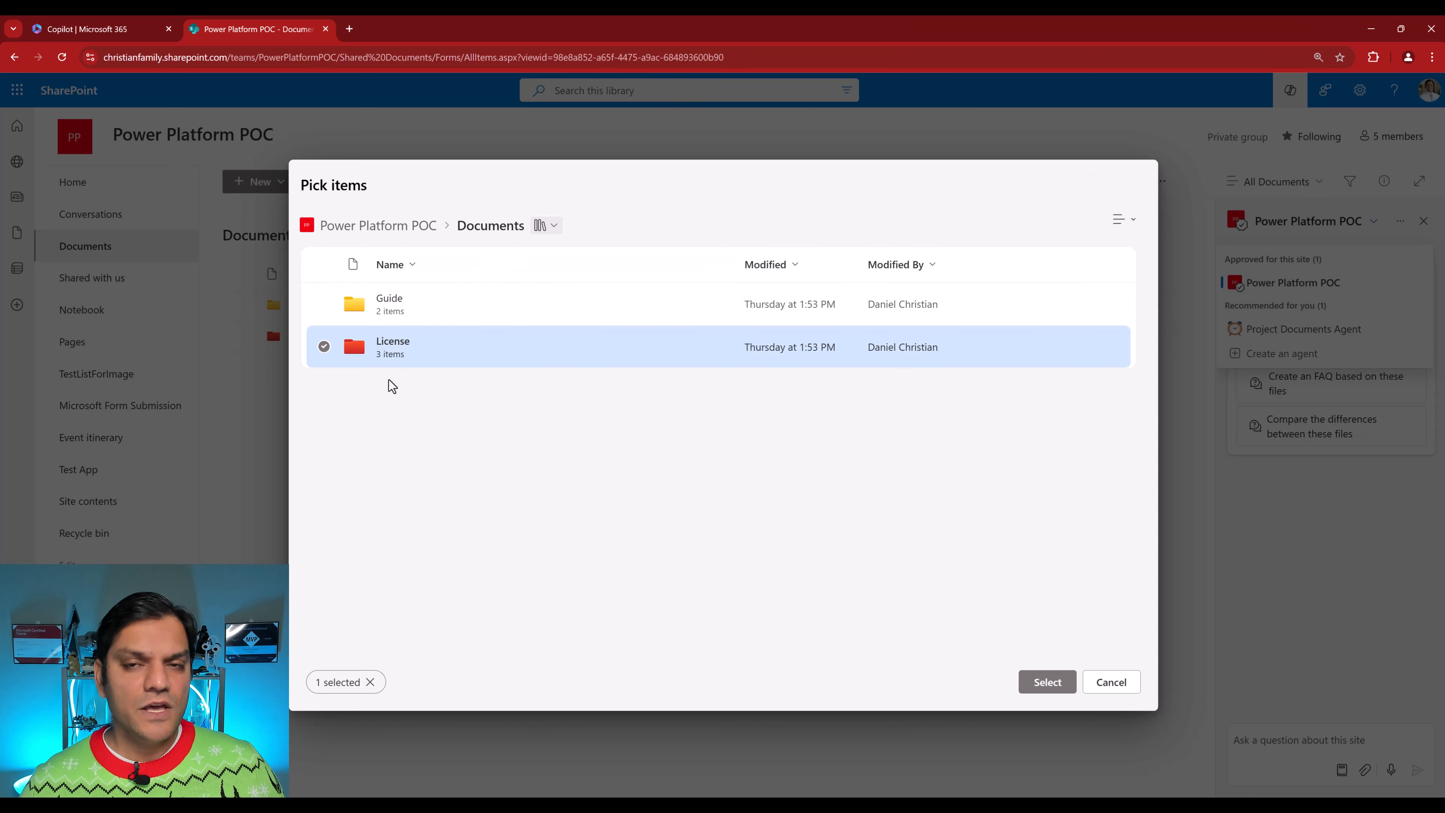
pyautogui.click(325, 305)
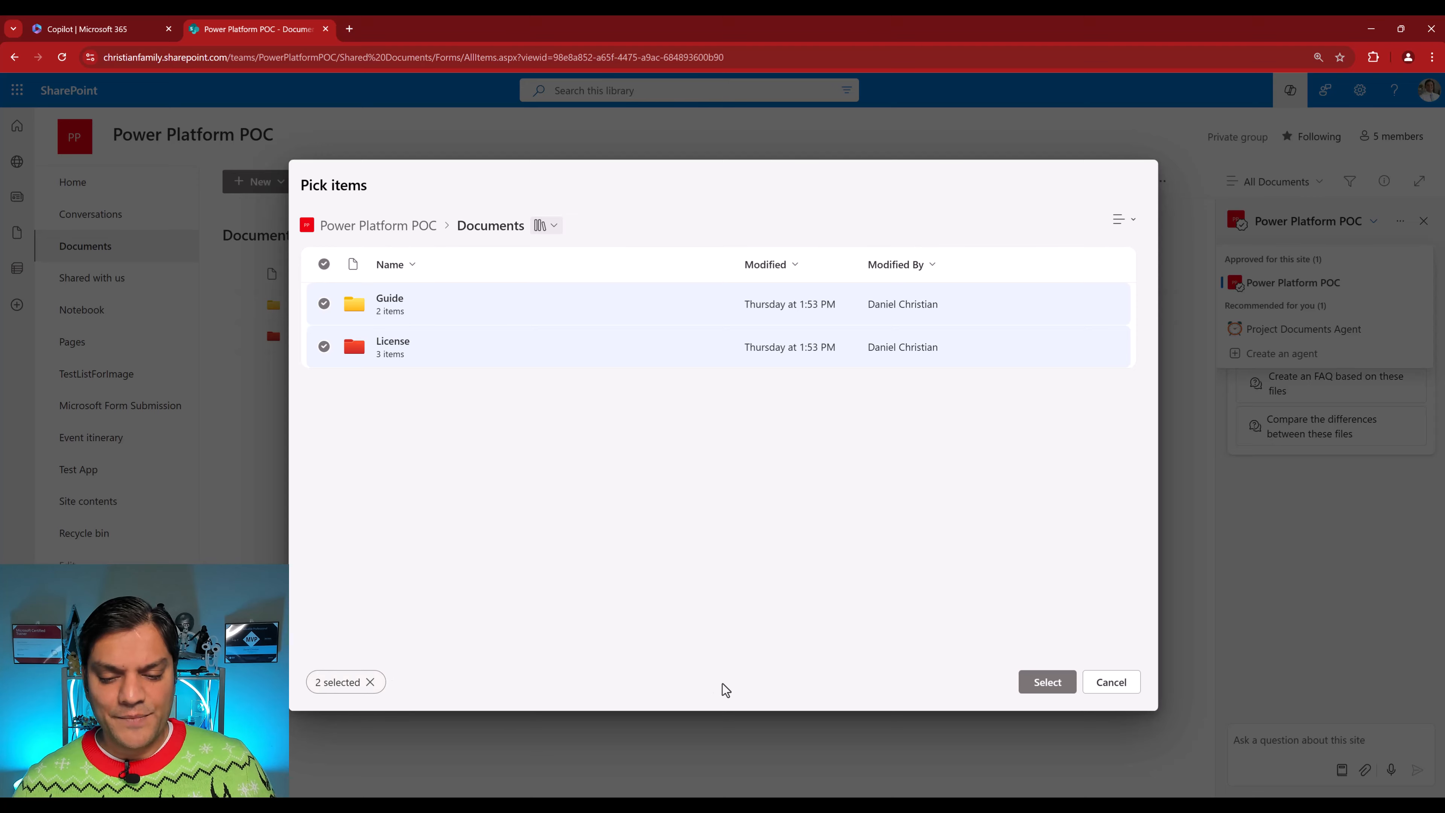
pyautogui.click(1050, 683)
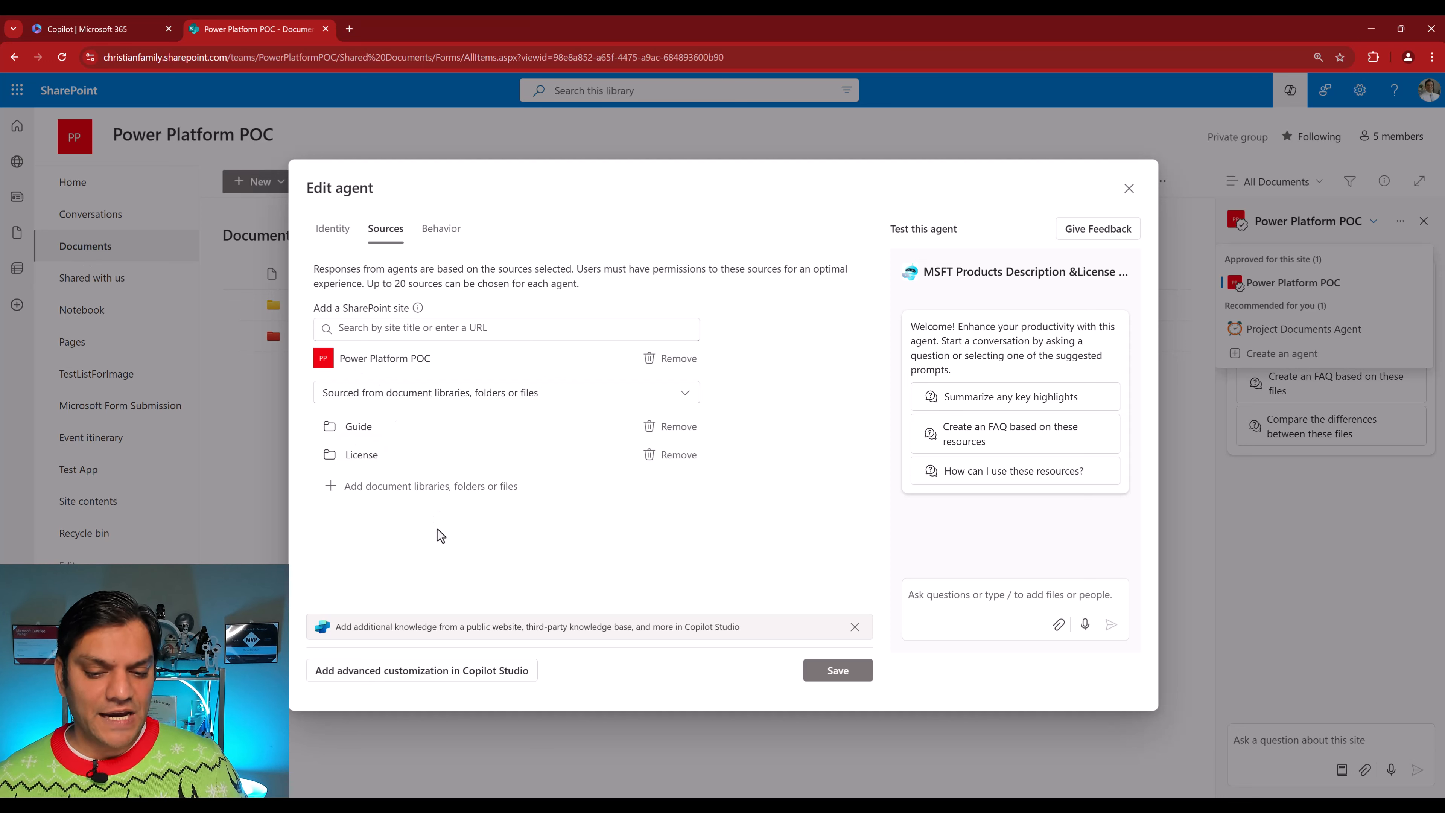
# Examine the agent's behavior settings and compare them with the configuration options in the Microsoft 365 Copilot agent builder.
pyautogui.click(446, 249)
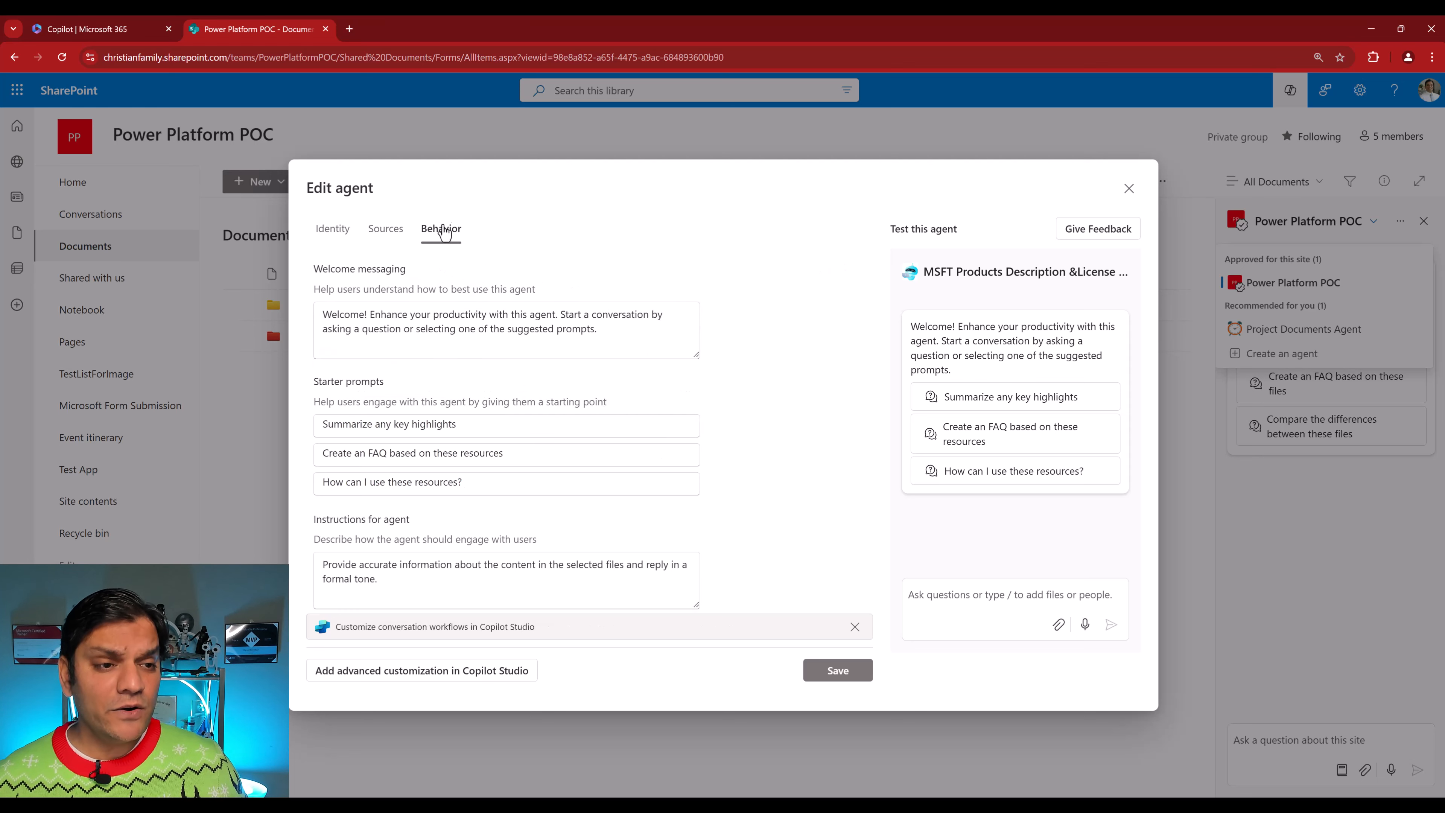
pyautogui.click(105, 23)
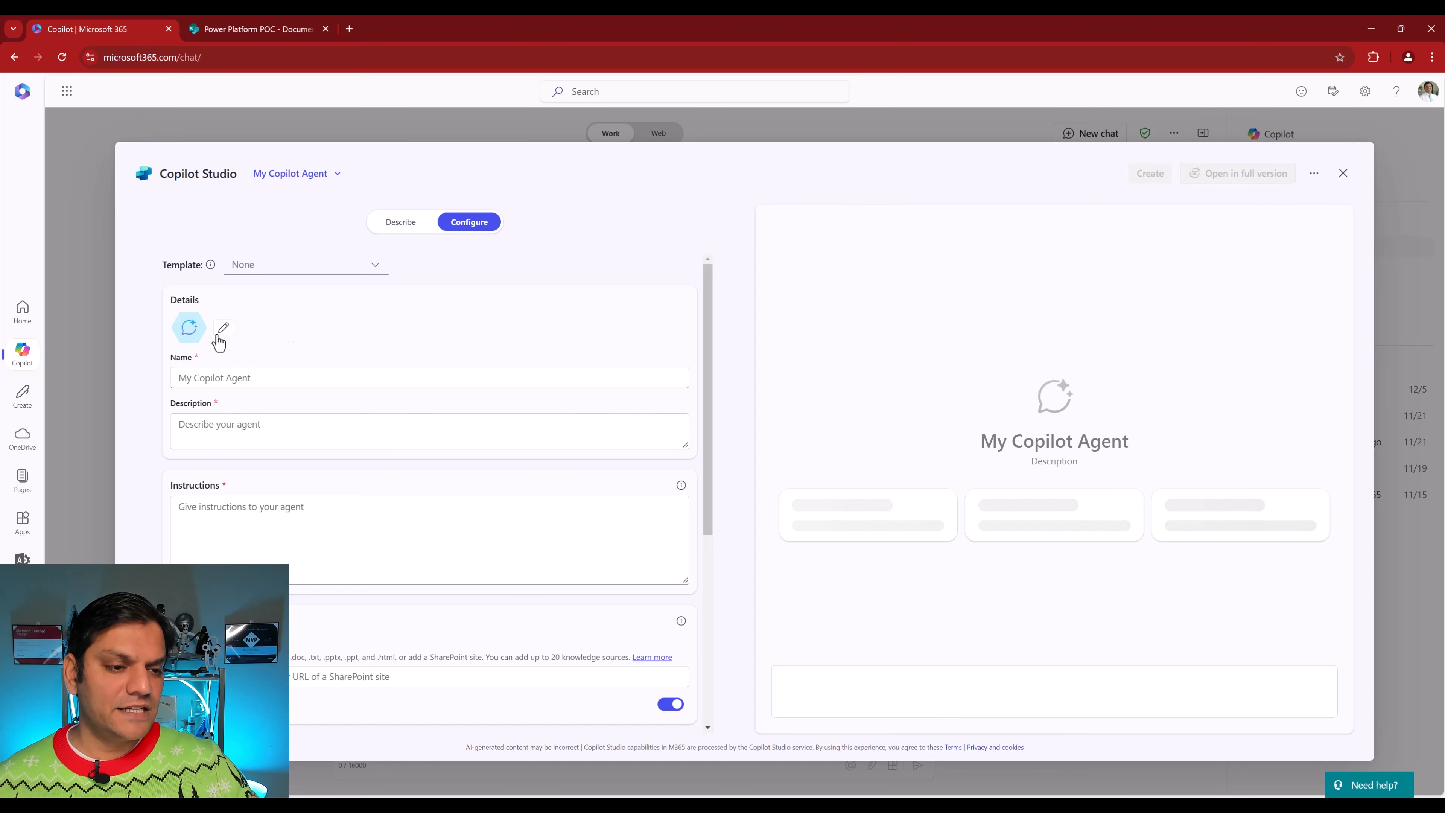
pyautogui.click(231, 28)
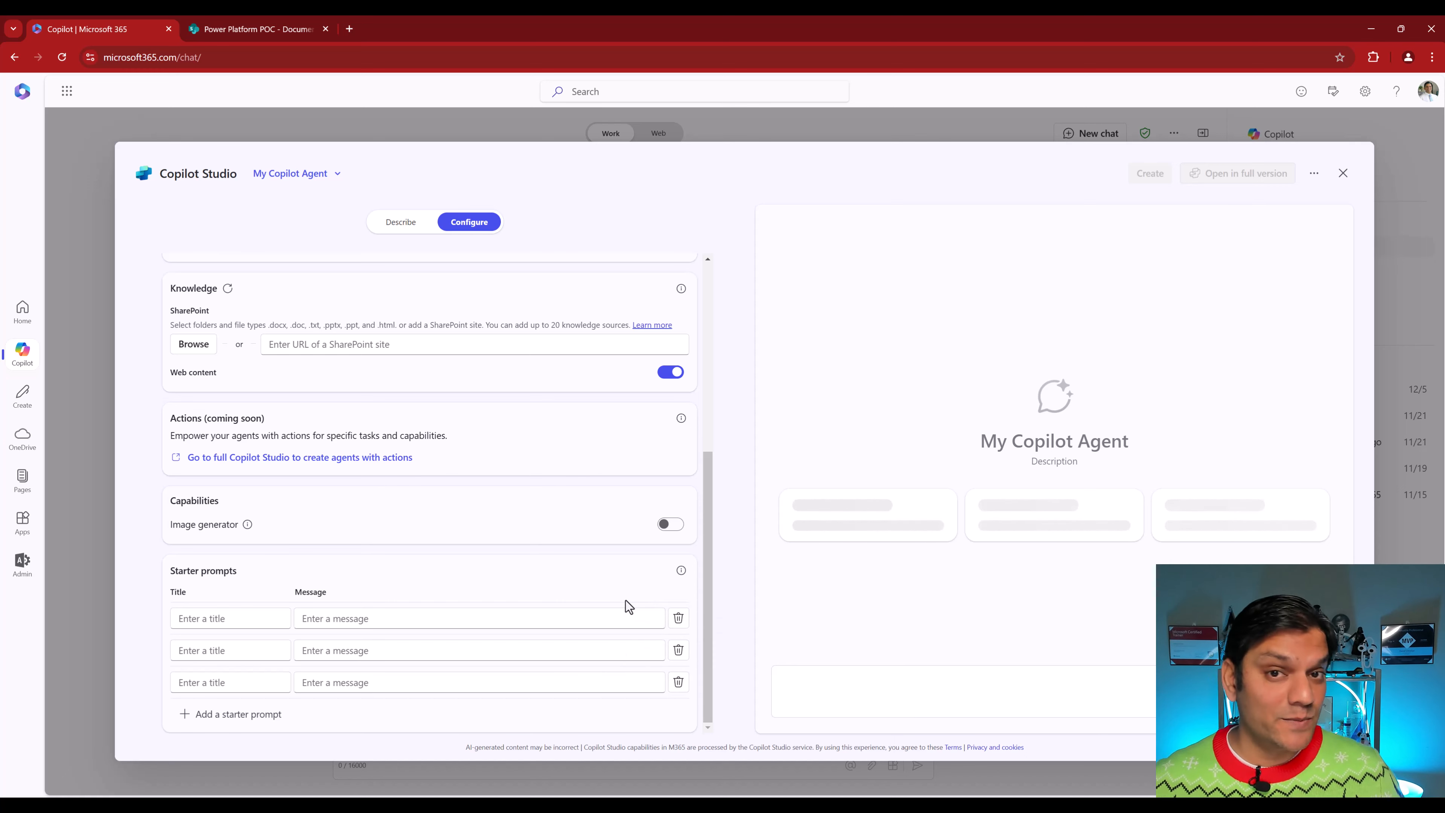
pyautogui.click(215, 25)
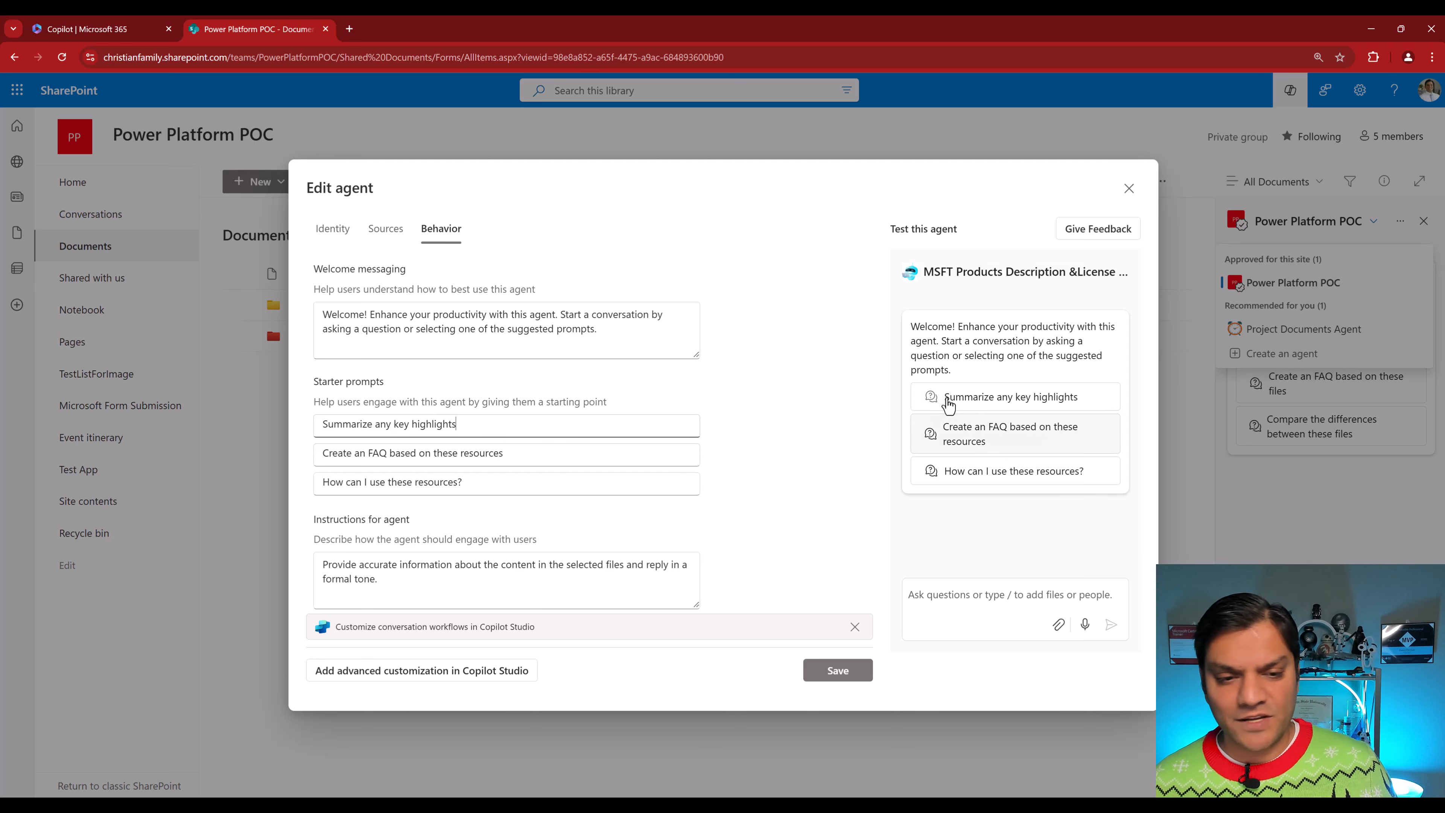
# Save the agent and preview its new .agent file from the Documents library.
pyautogui.click(839, 683)
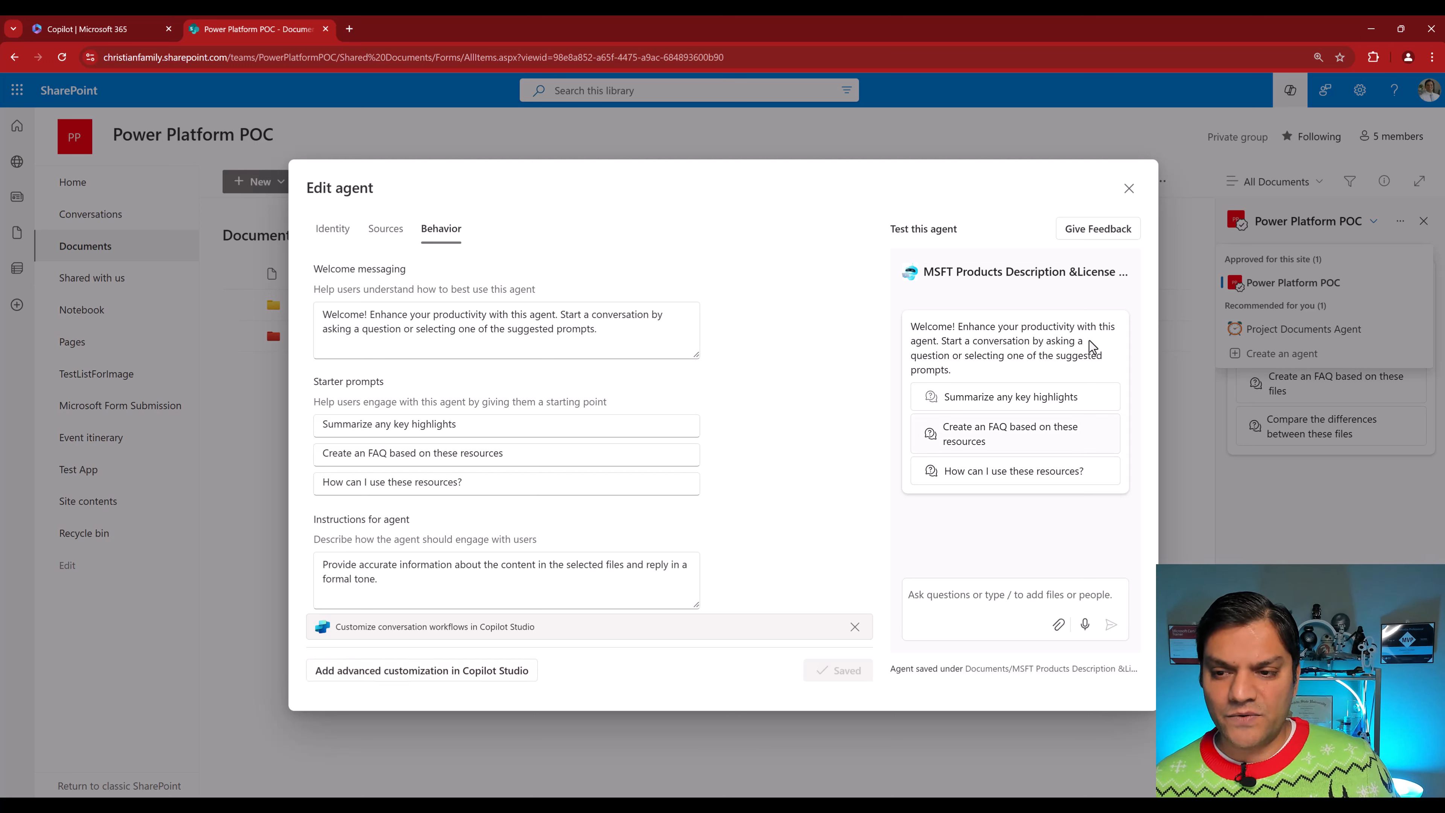
pyautogui.click(1129, 188)
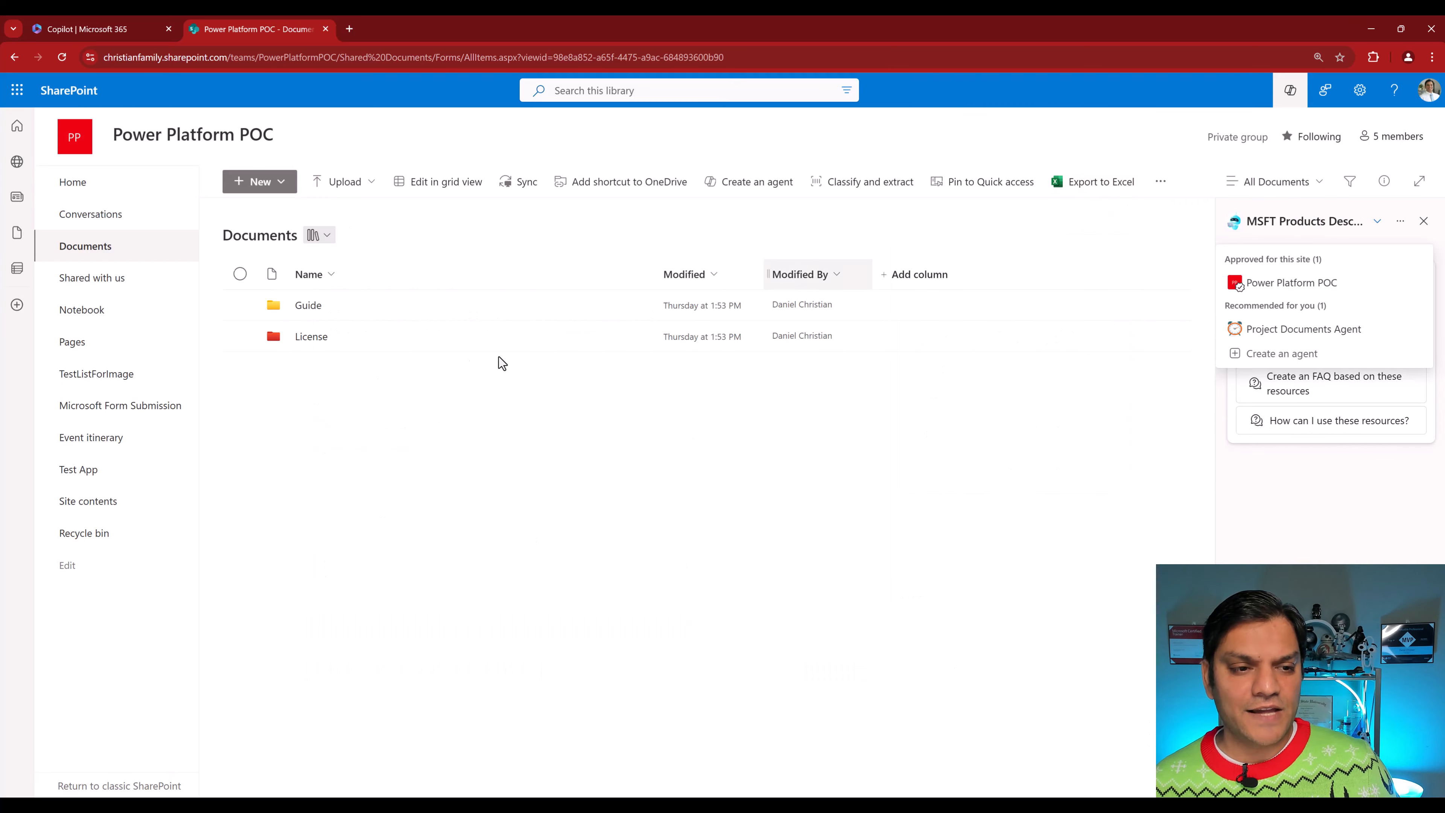
pyautogui.click(103, 263)
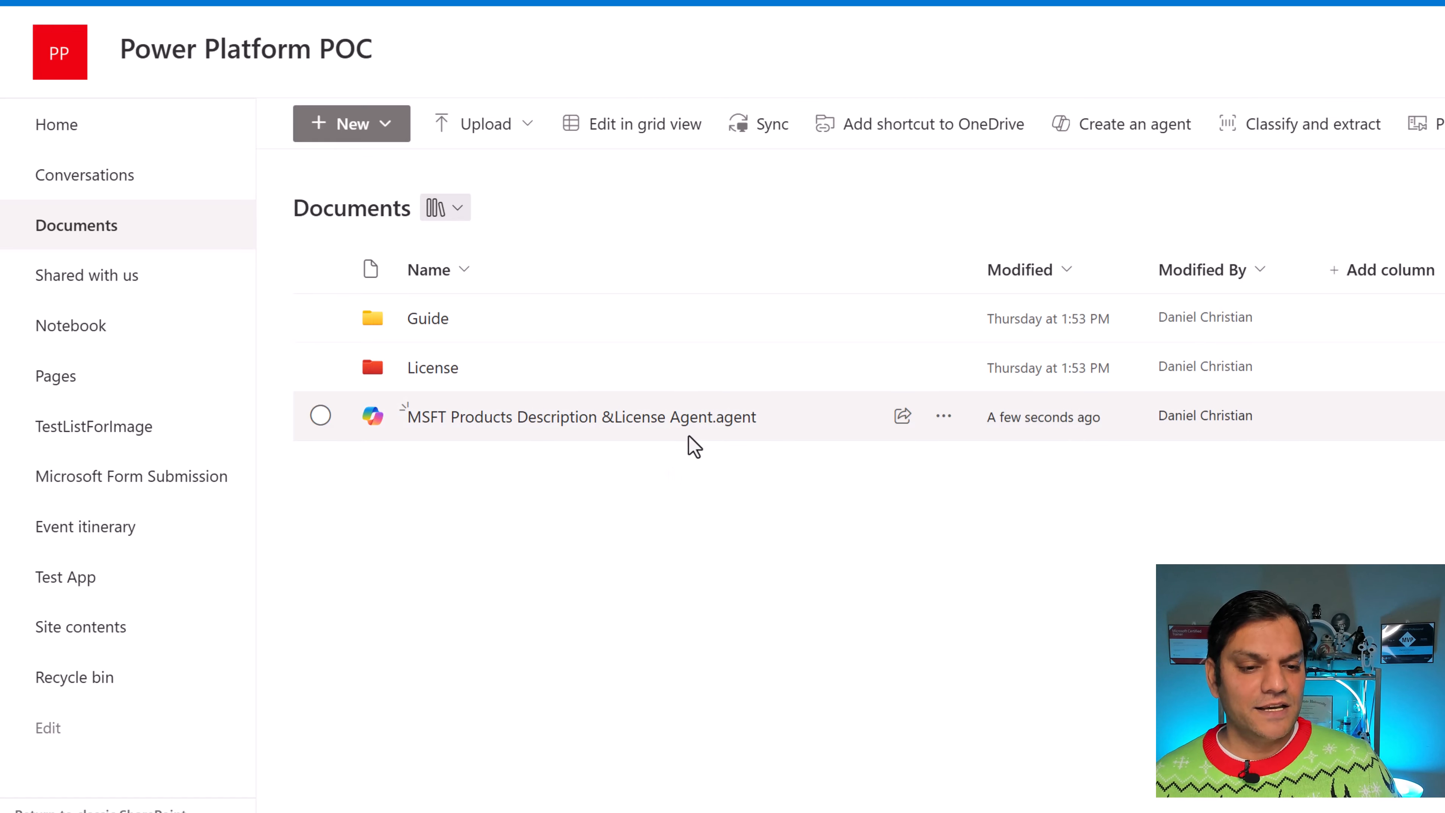
pyautogui.click(693, 417)
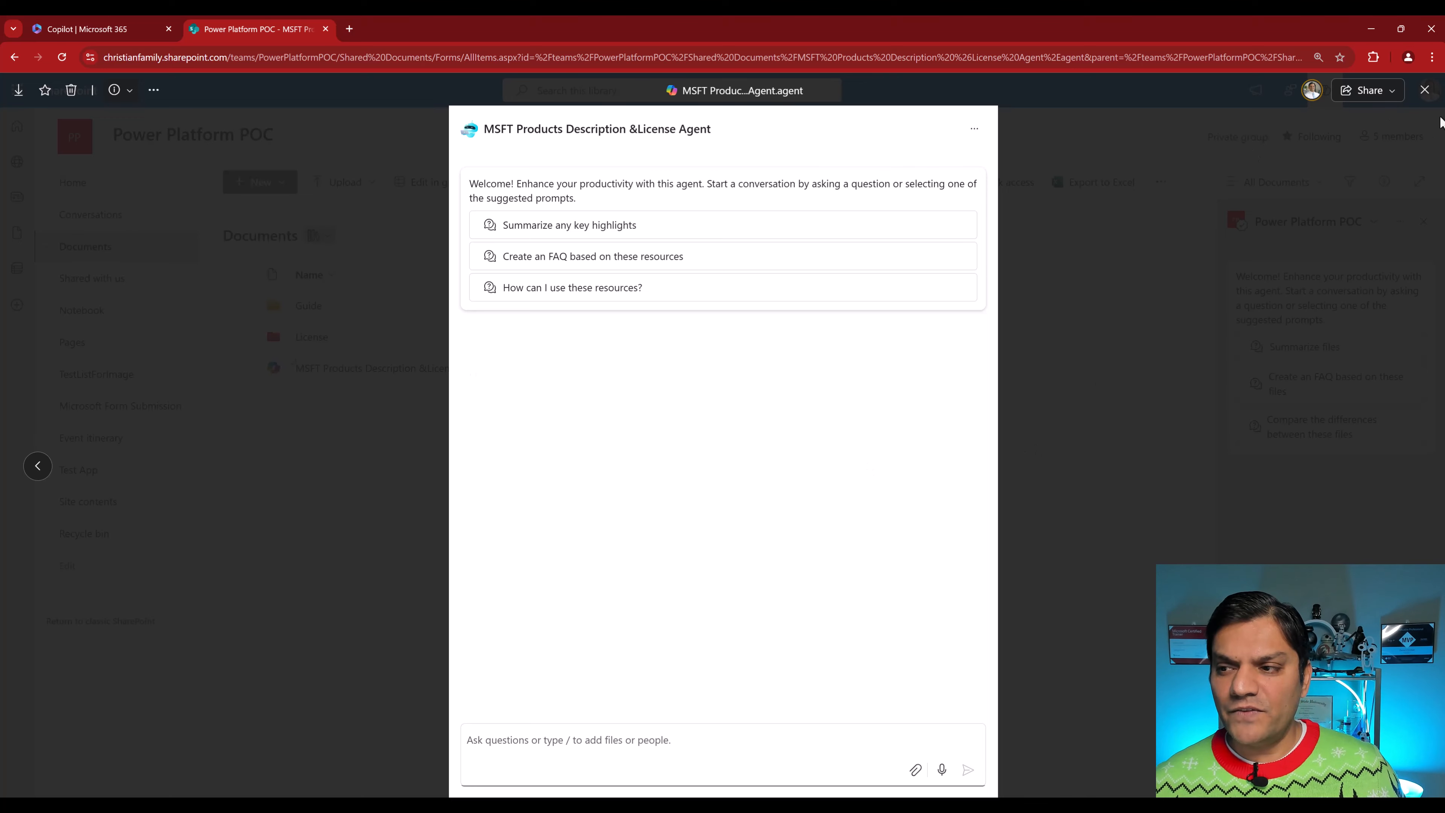
pyautogui.click(1425, 90)
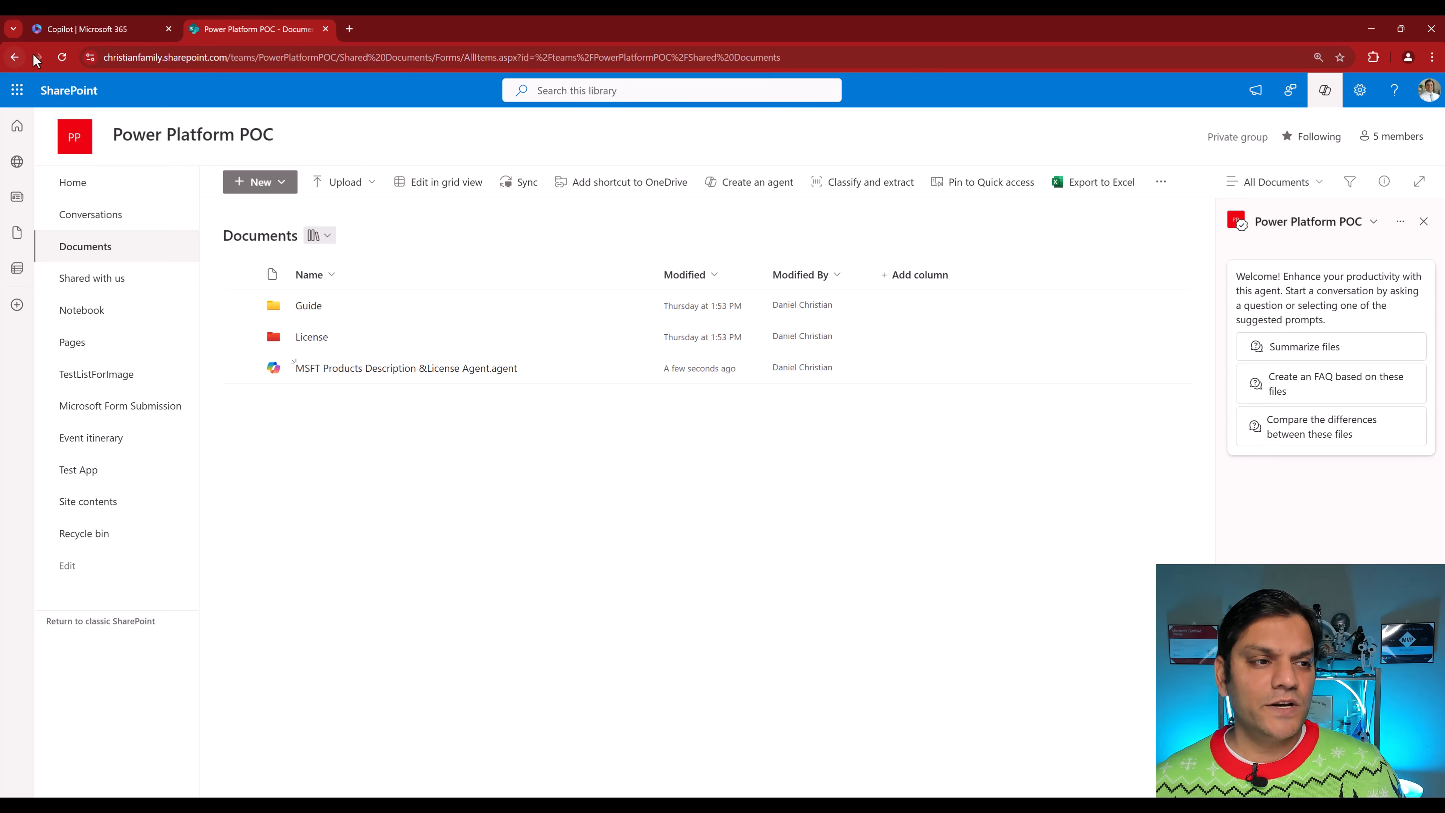
# Reload the document library and switch the chat pane to the MSFT Products Description &License Agent.
pyautogui.click(62, 57)
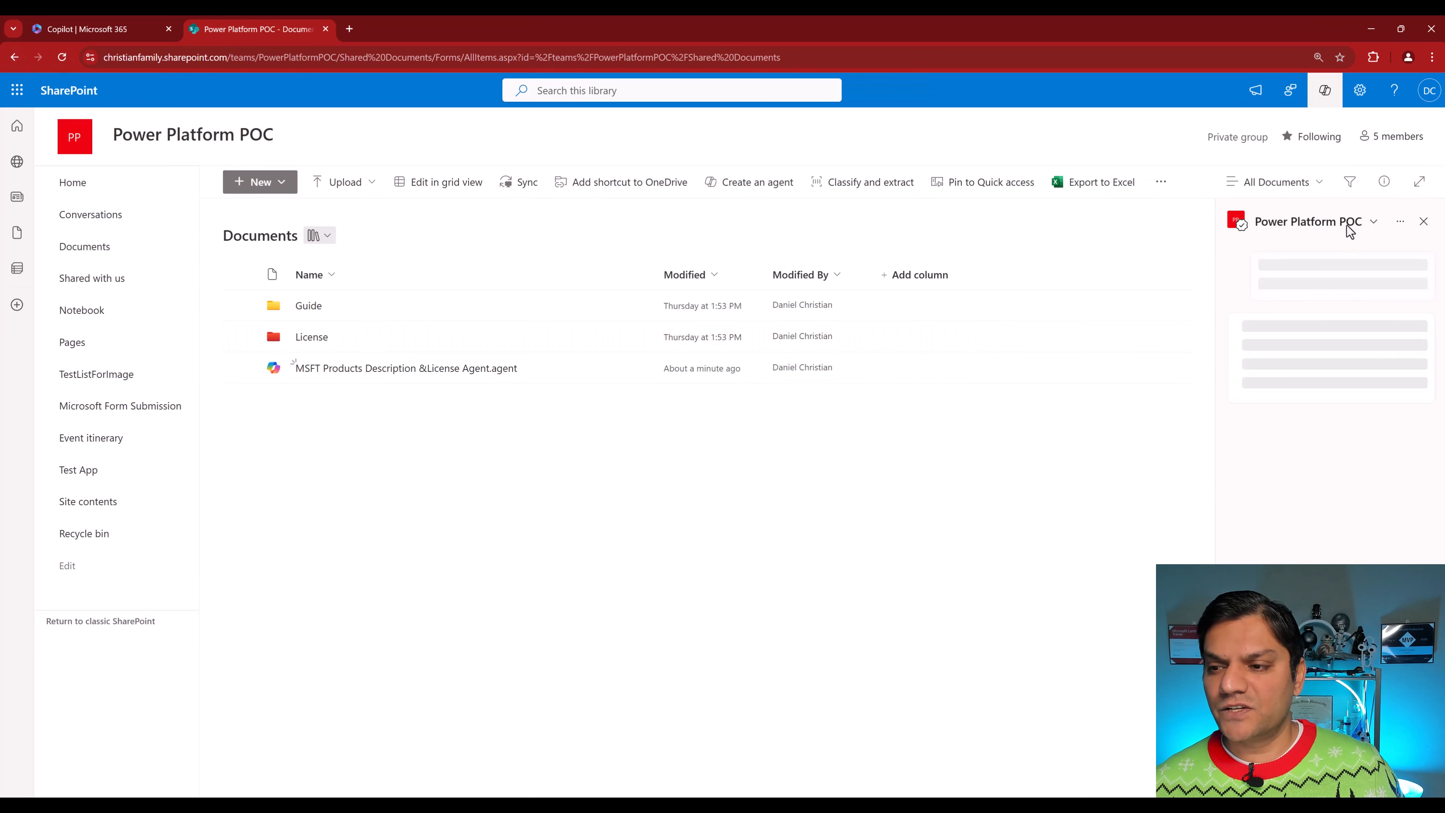
pyautogui.click(1326, 90)
pyautogui.click(1331, 96)
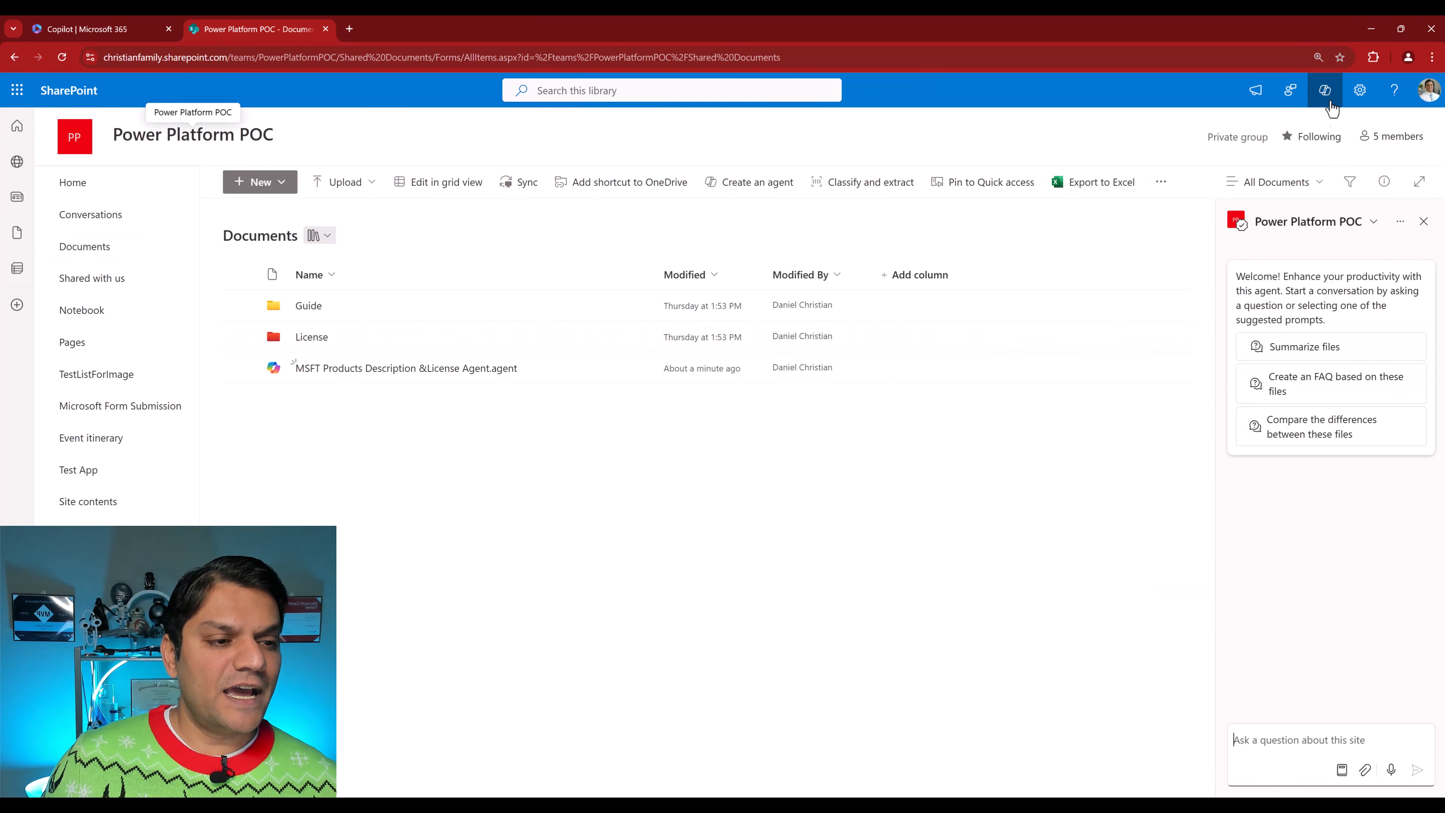
pyautogui.click(1376, 225)
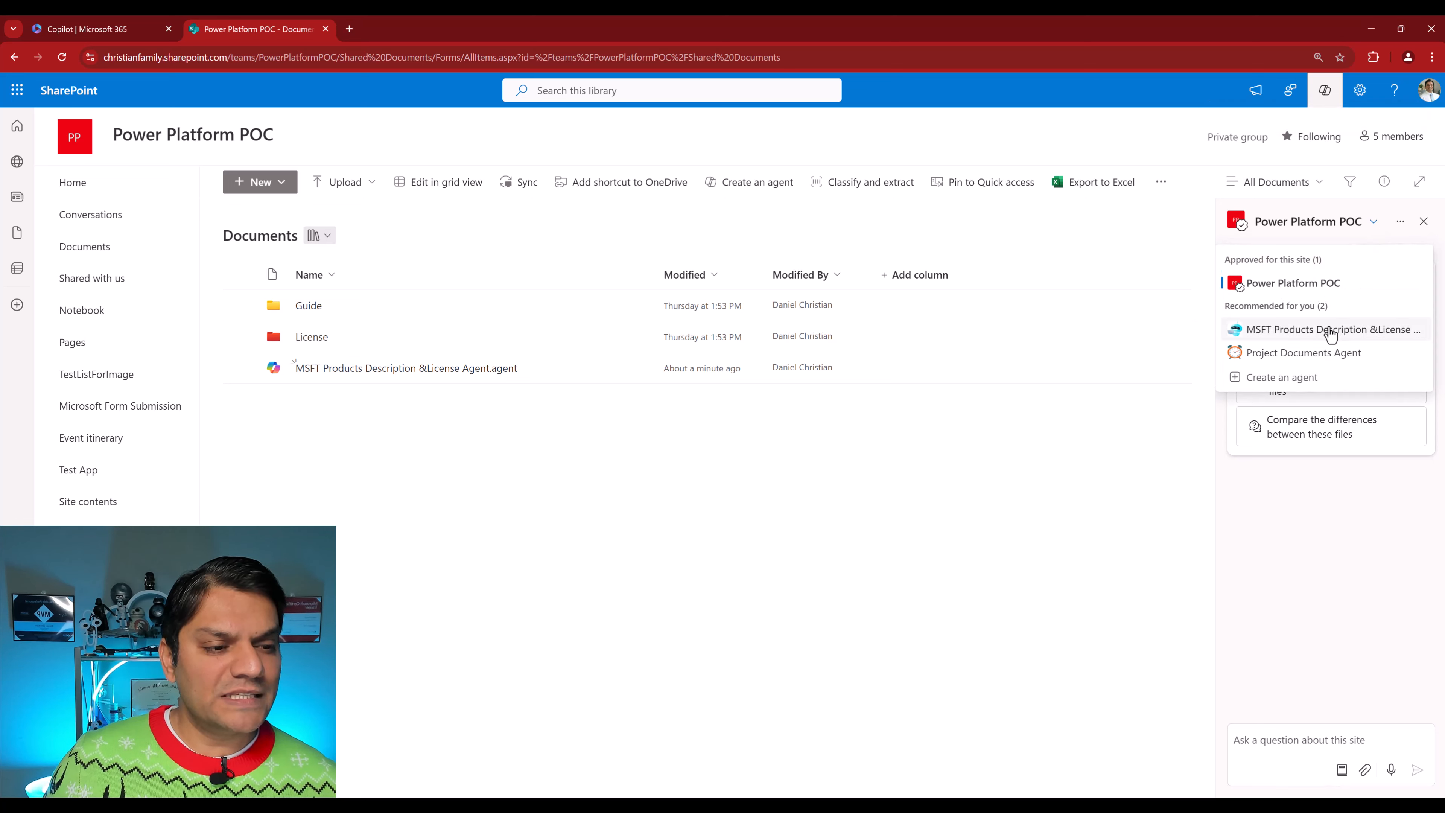
pyautogui.click(1244, 336)
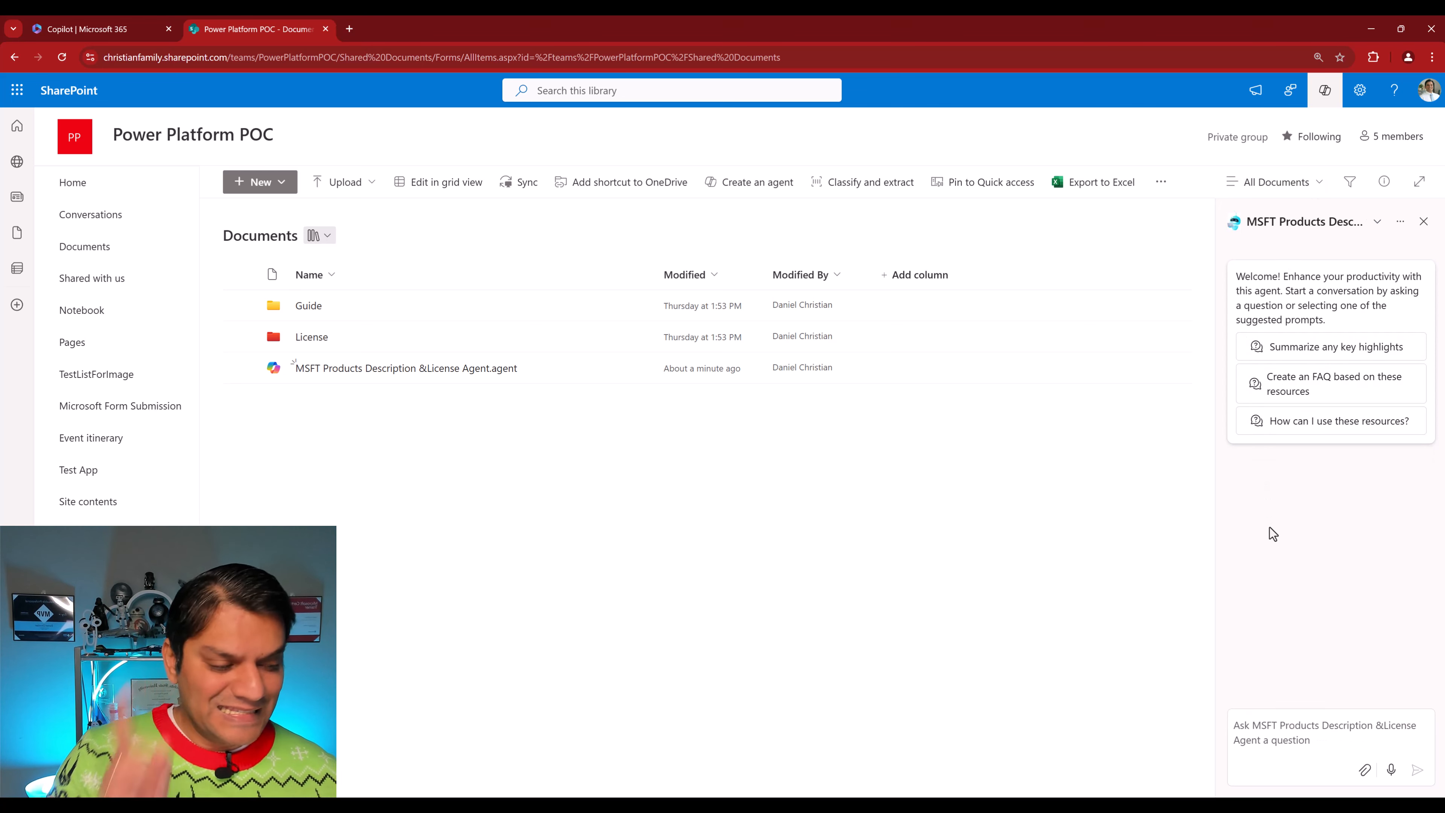
# View the library's MSFT Products Description &License Agent.agent file in full screen through its open options, and close it again.
pyautogui.click(393, 375)
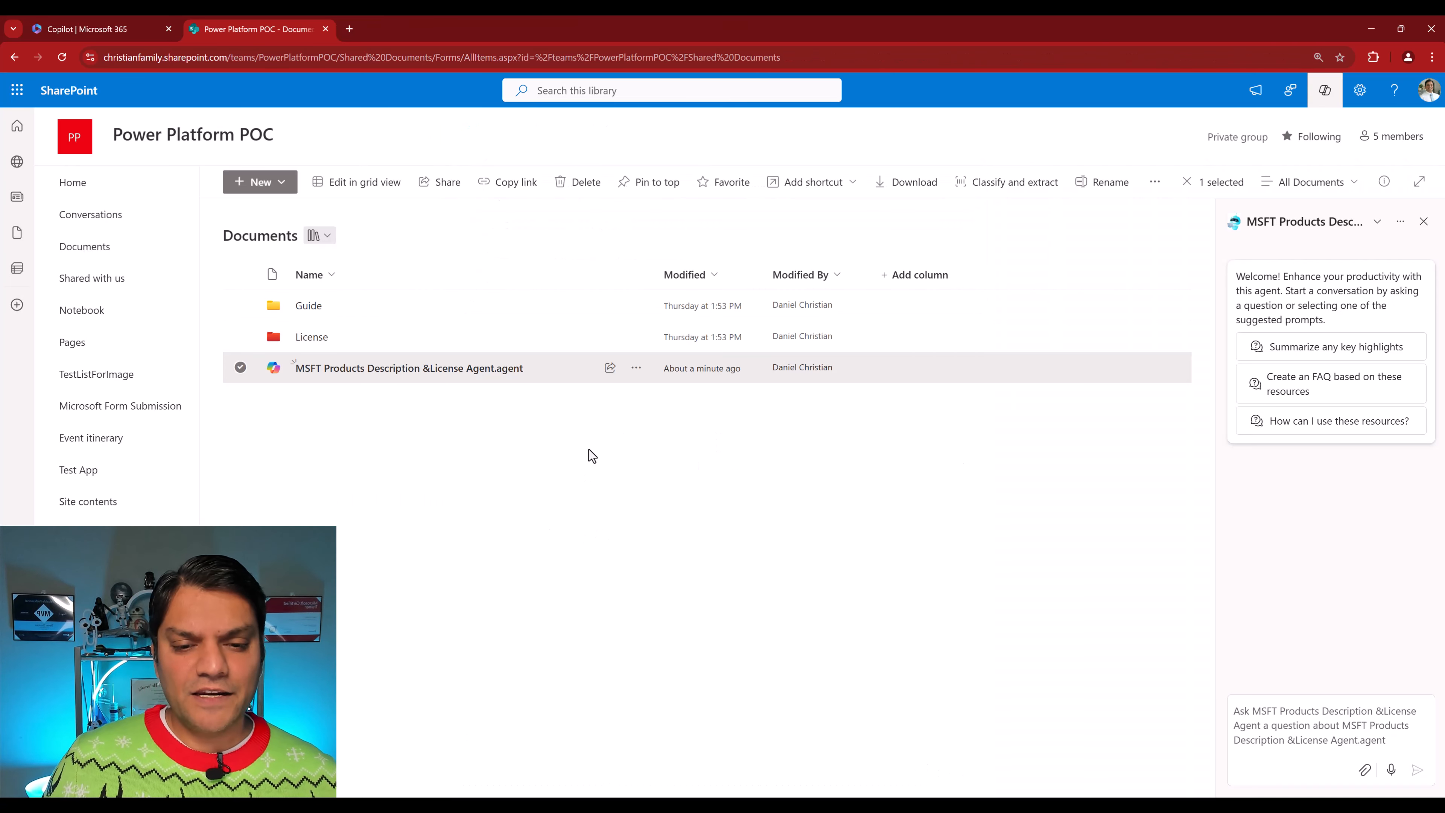
pyautogui.click(636, 370)
pyautogui.moveTo(712, 336)
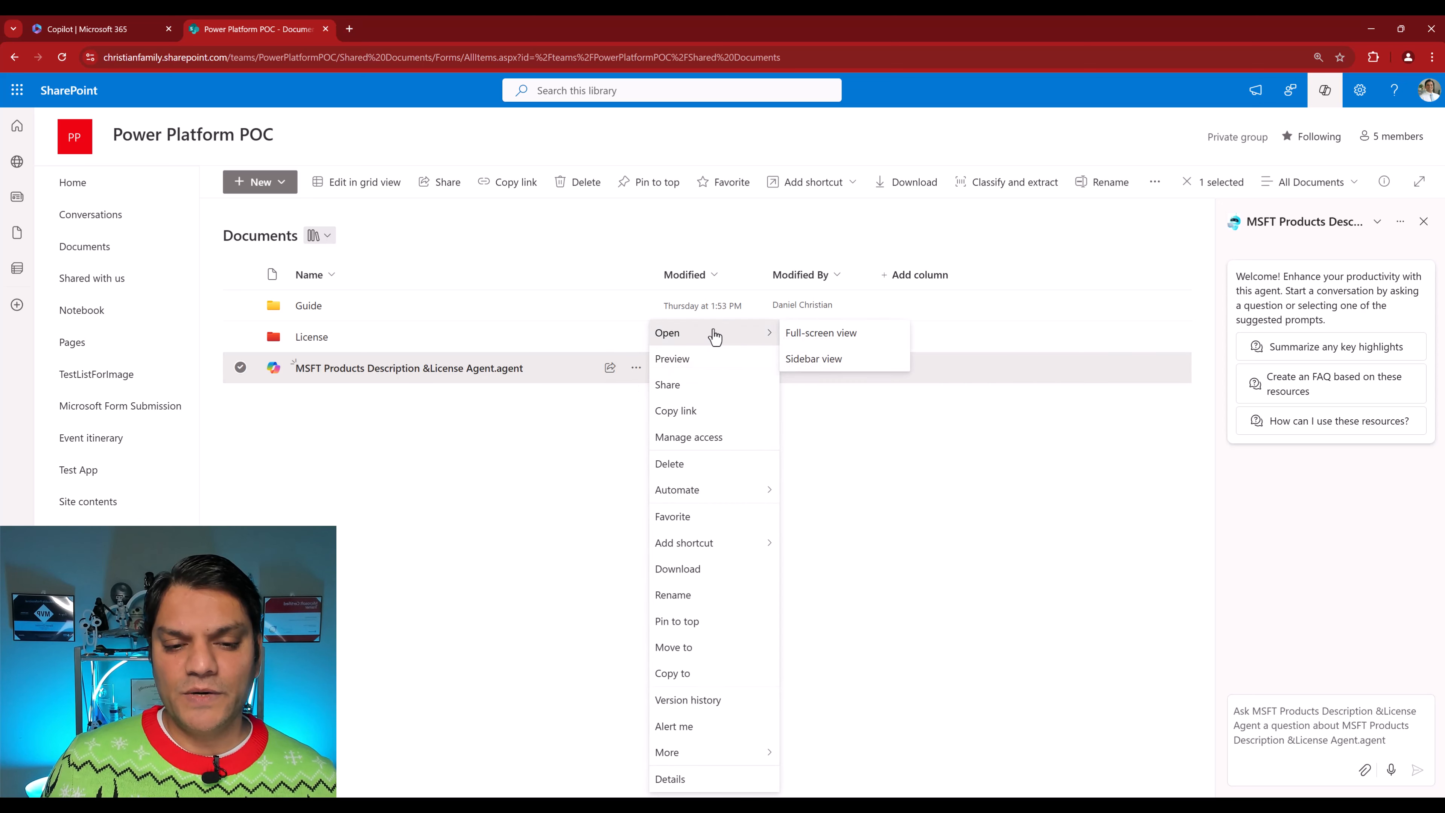
pyautogui.click(851, 351)
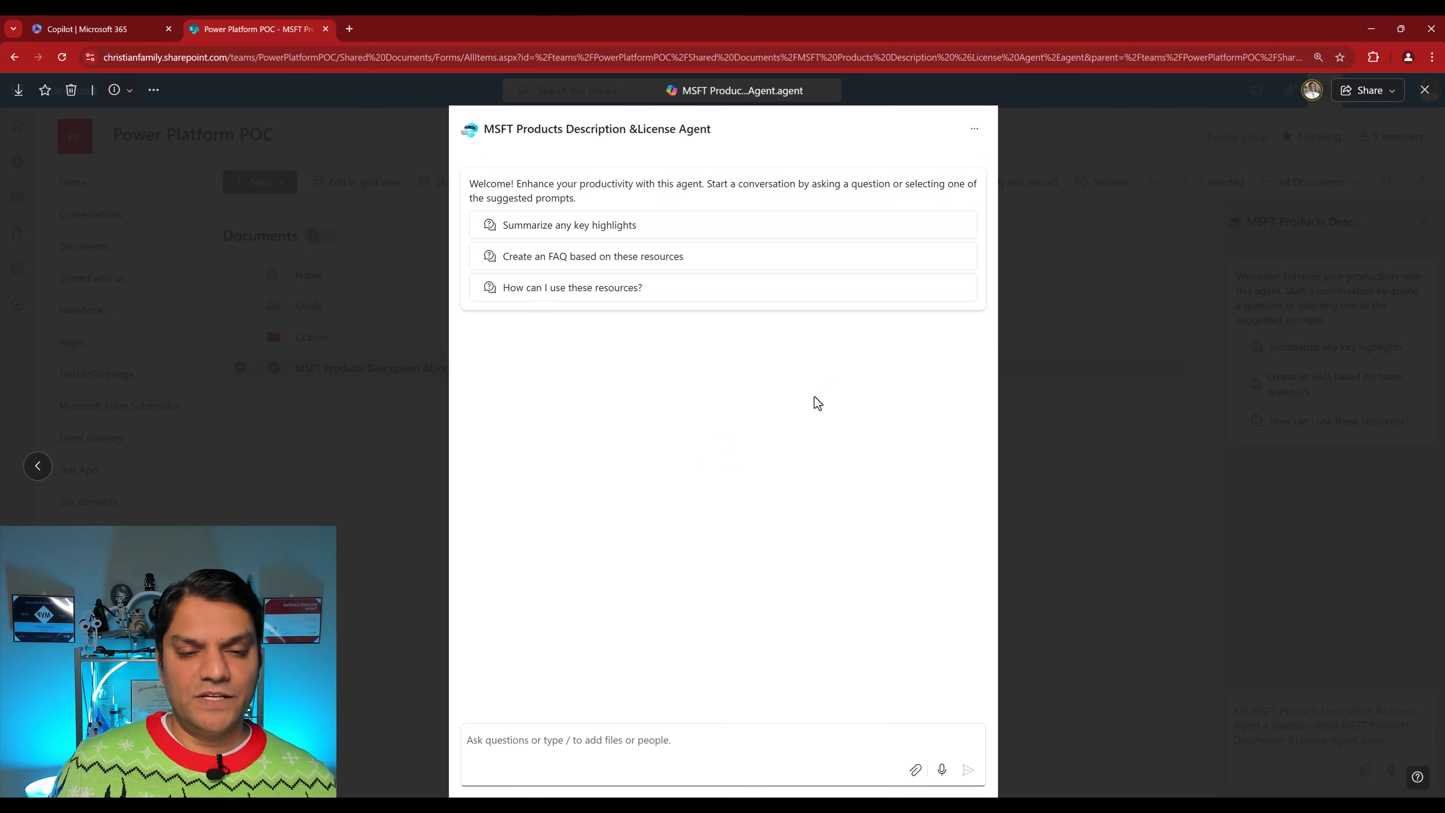
pyautogui.click(1425, 90)
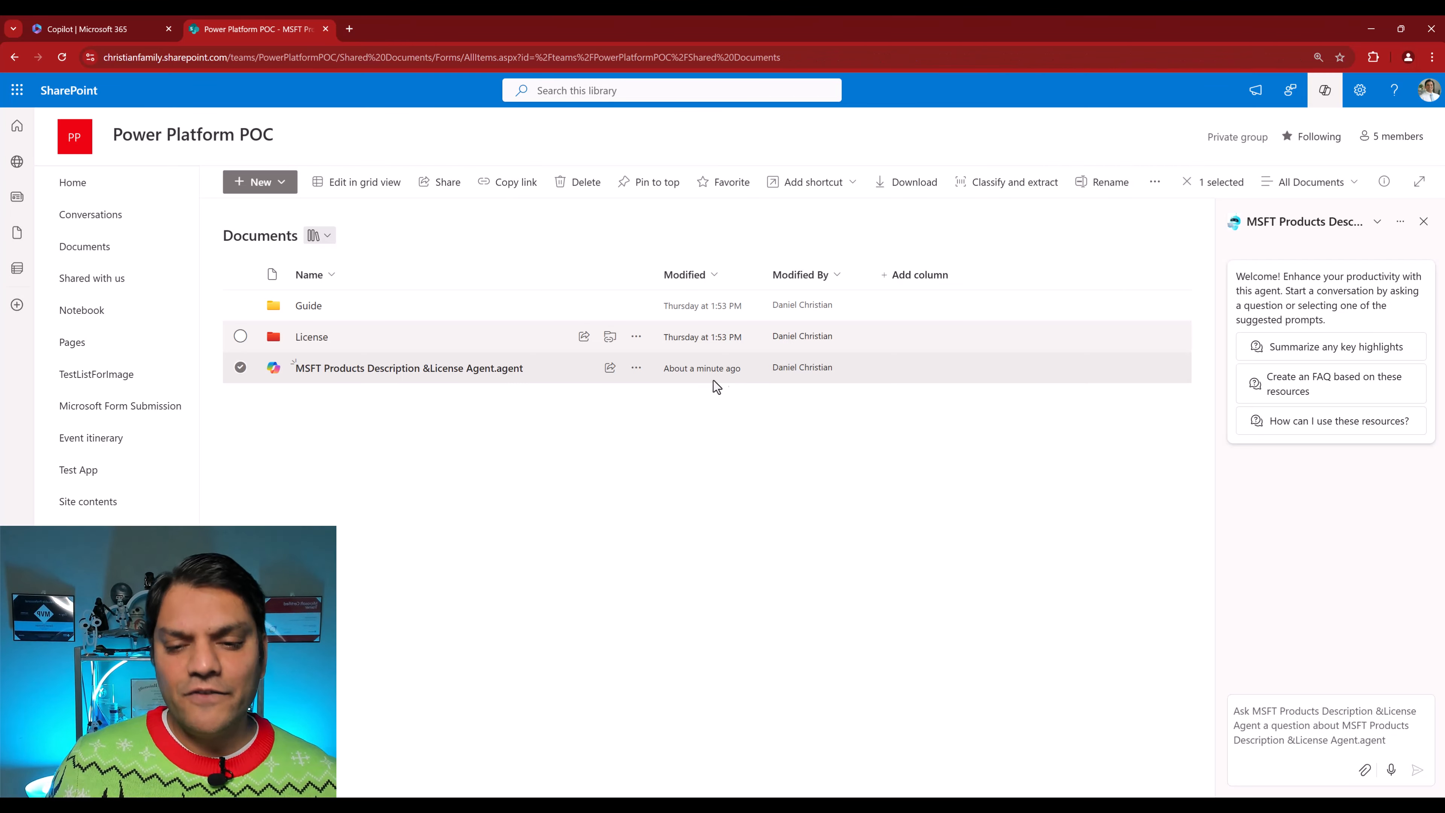
# Download the MSFT Products Description &License Agent.agent file and open the downloaded copy in Notepad++.
pyautogui.click(636, 367)
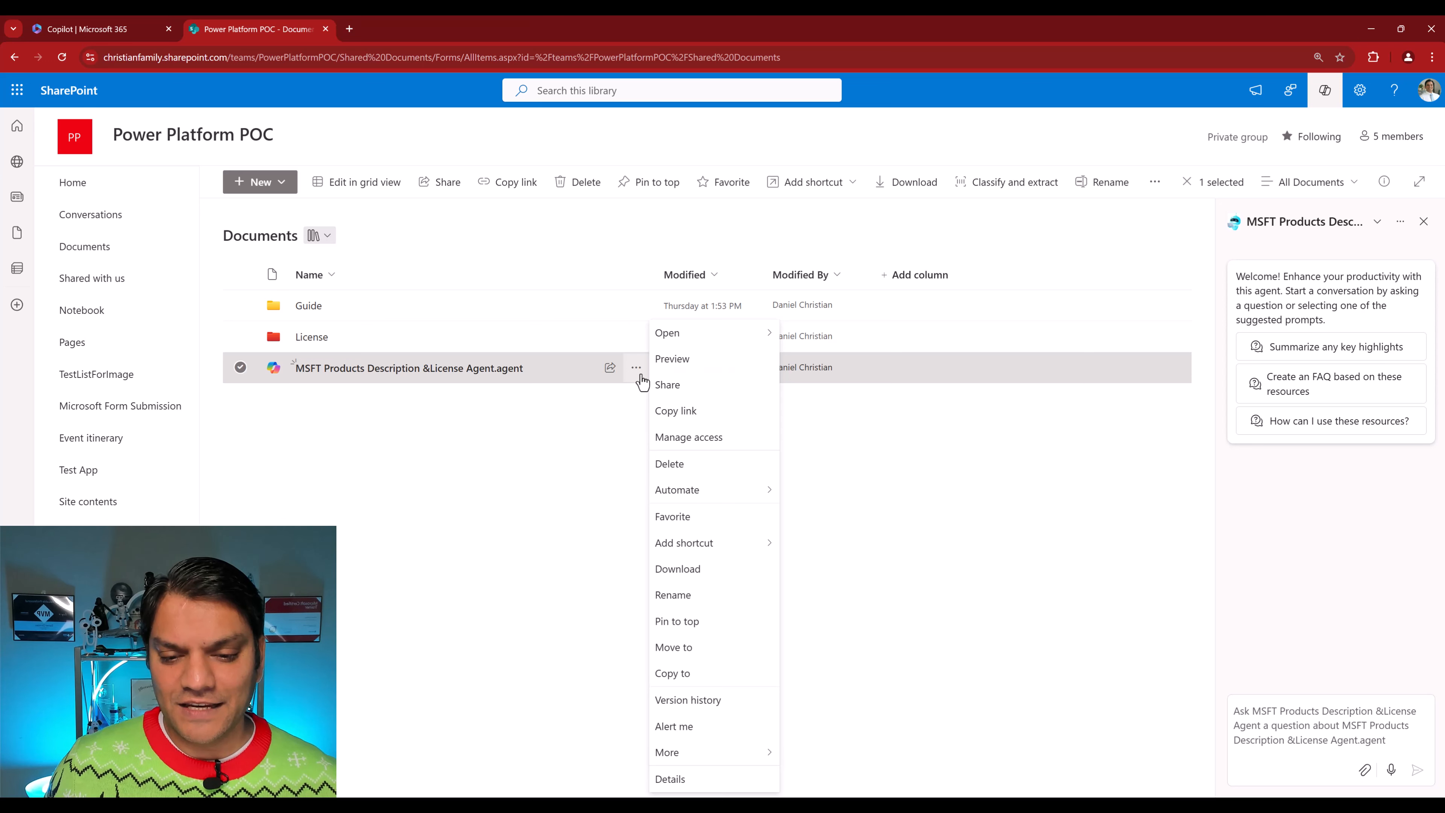
pyautogui.click(734, 572)
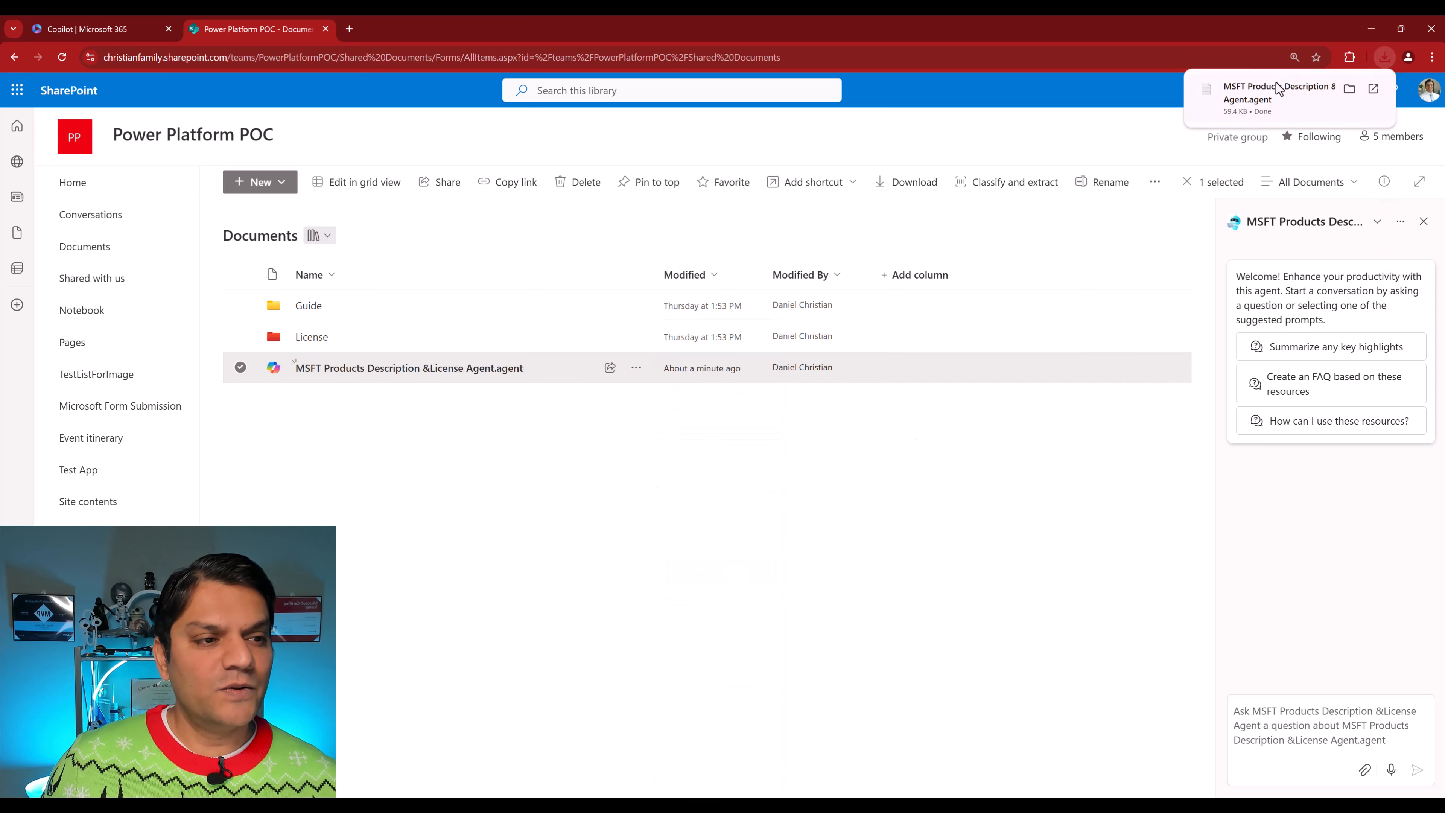
pyautogui.click(1349, 90)
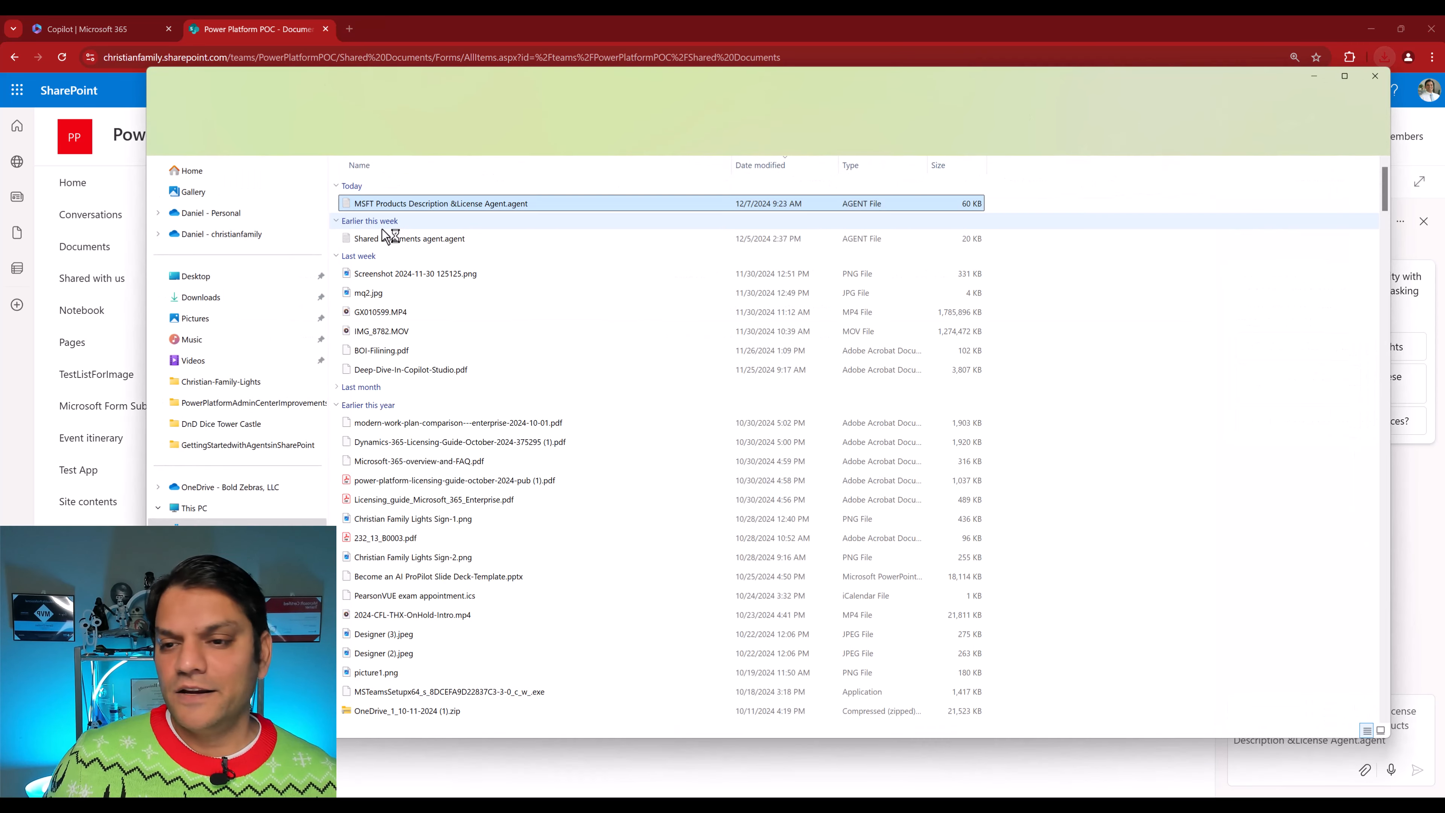
pyautogui.rightClick(392, 206)
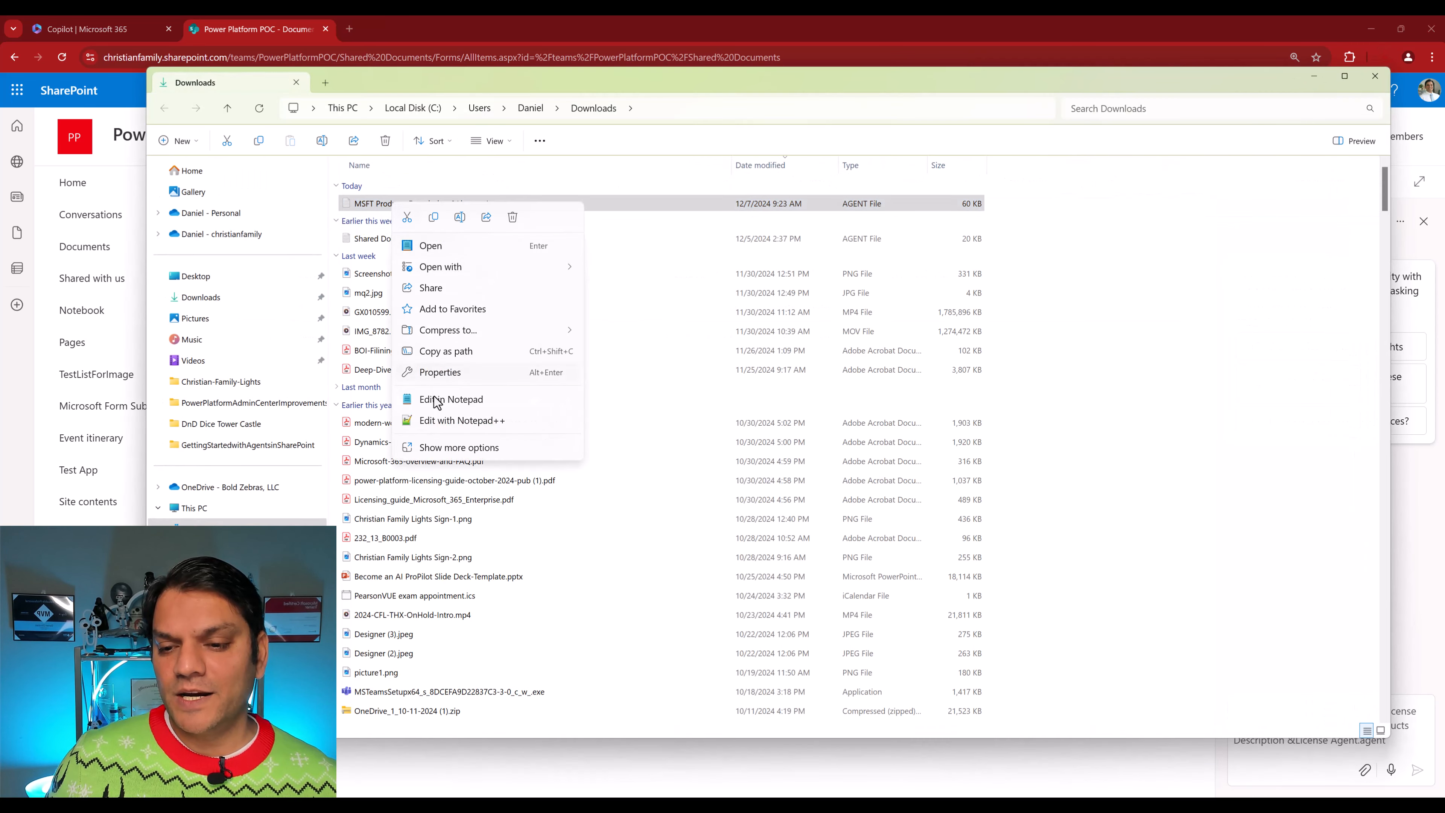
pyautogui.click(439, 424)
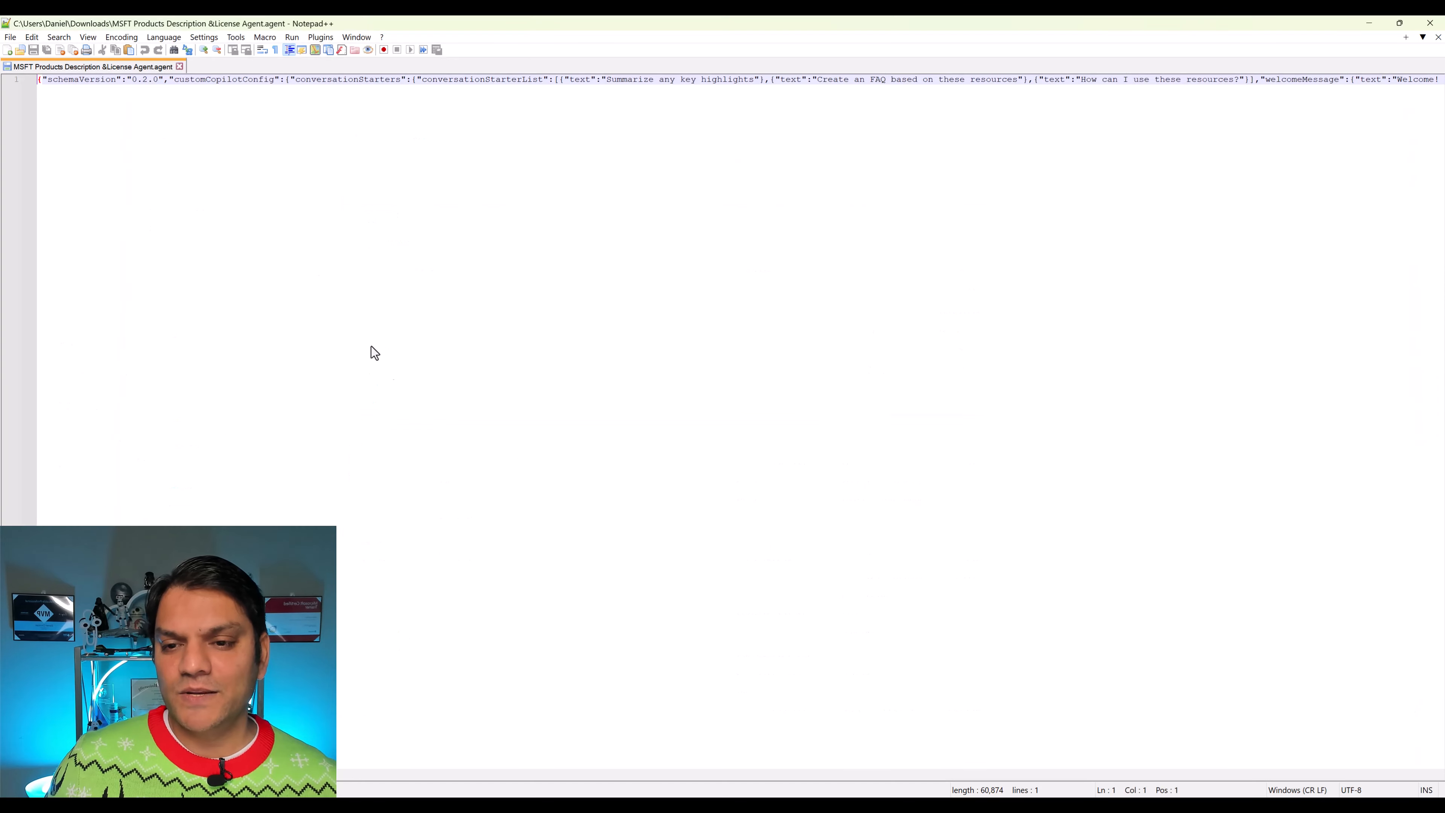
# Turn on word wrap and examine the agent file's JSON definition, from its starter prompts through the embedded image data.
pyautogui.click(84, 37)
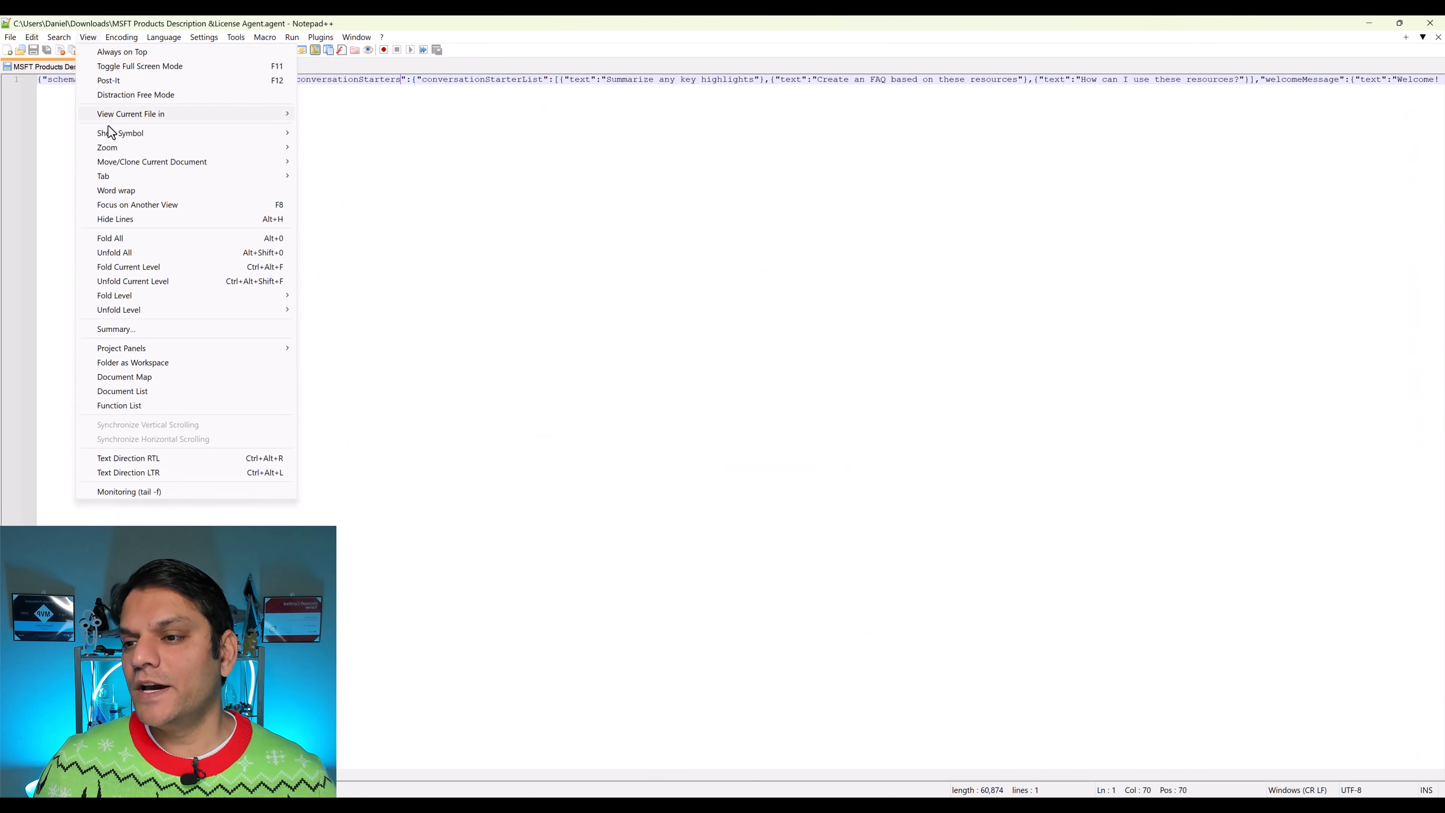
pyautogui.click(118, 192)
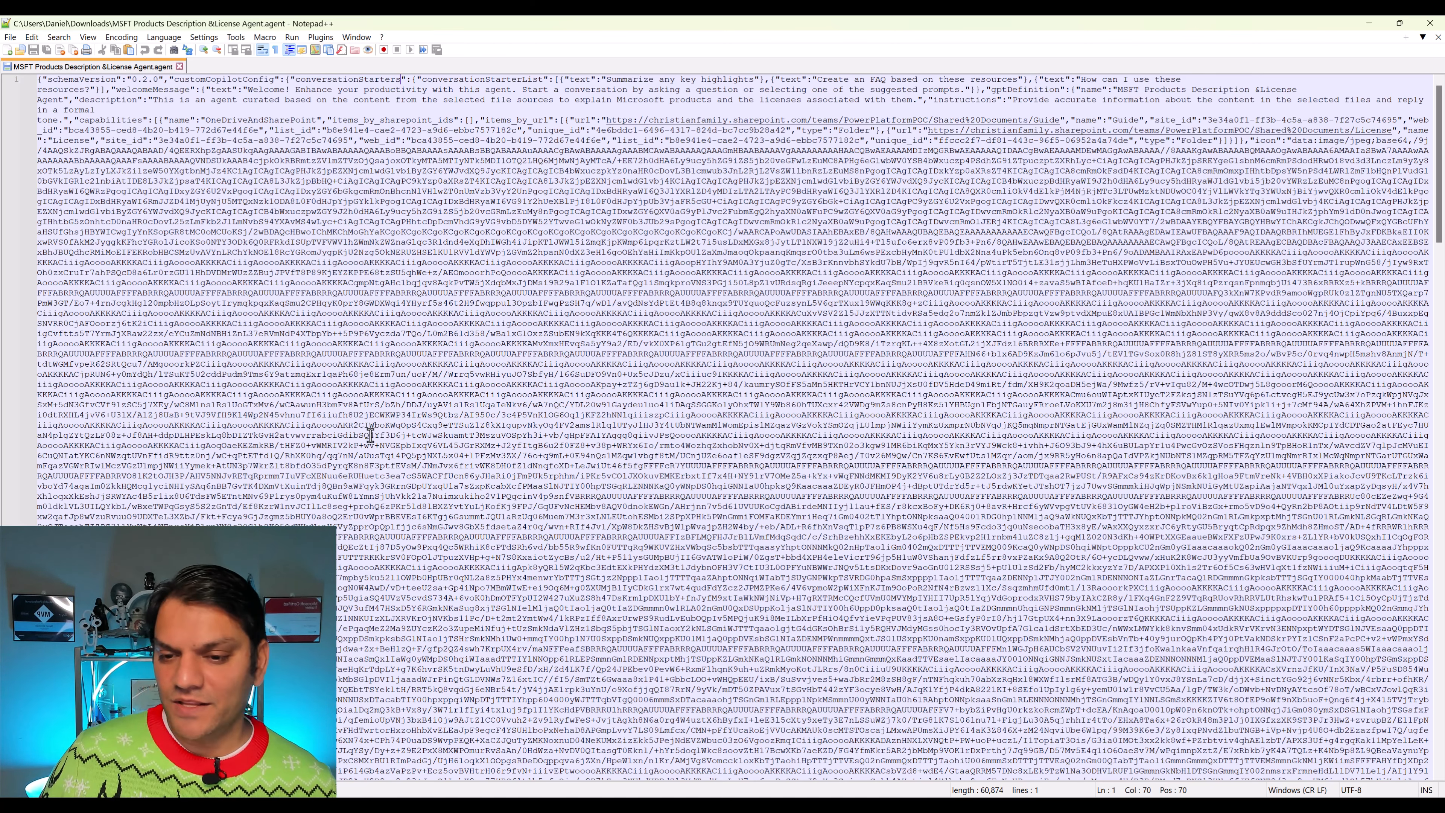
pyautogui.scroll(-15, 371, 433)
pyautogui.scroll(-15, 370, 440)
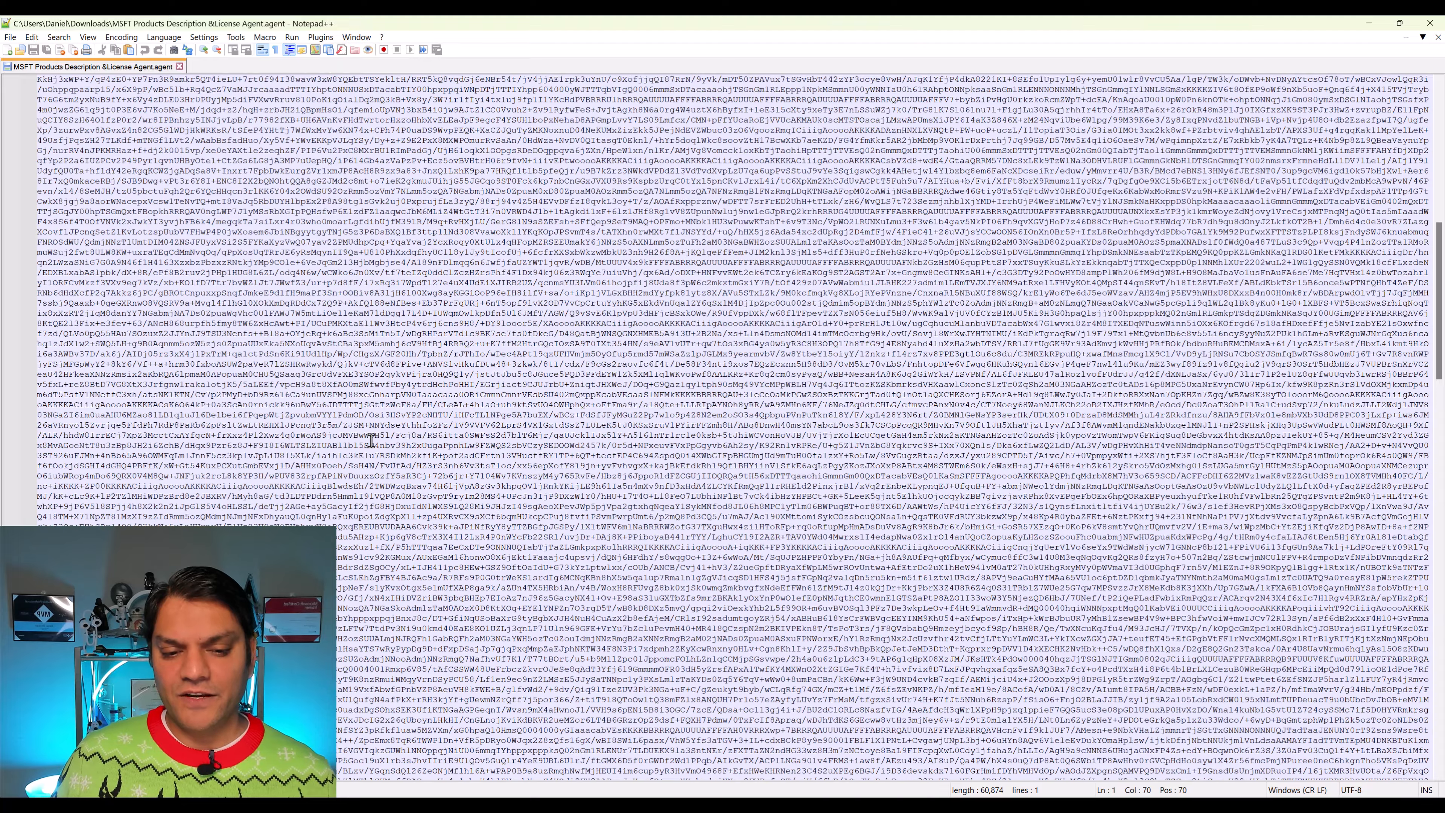
pyautogui.scroll(-15, 372, 440)
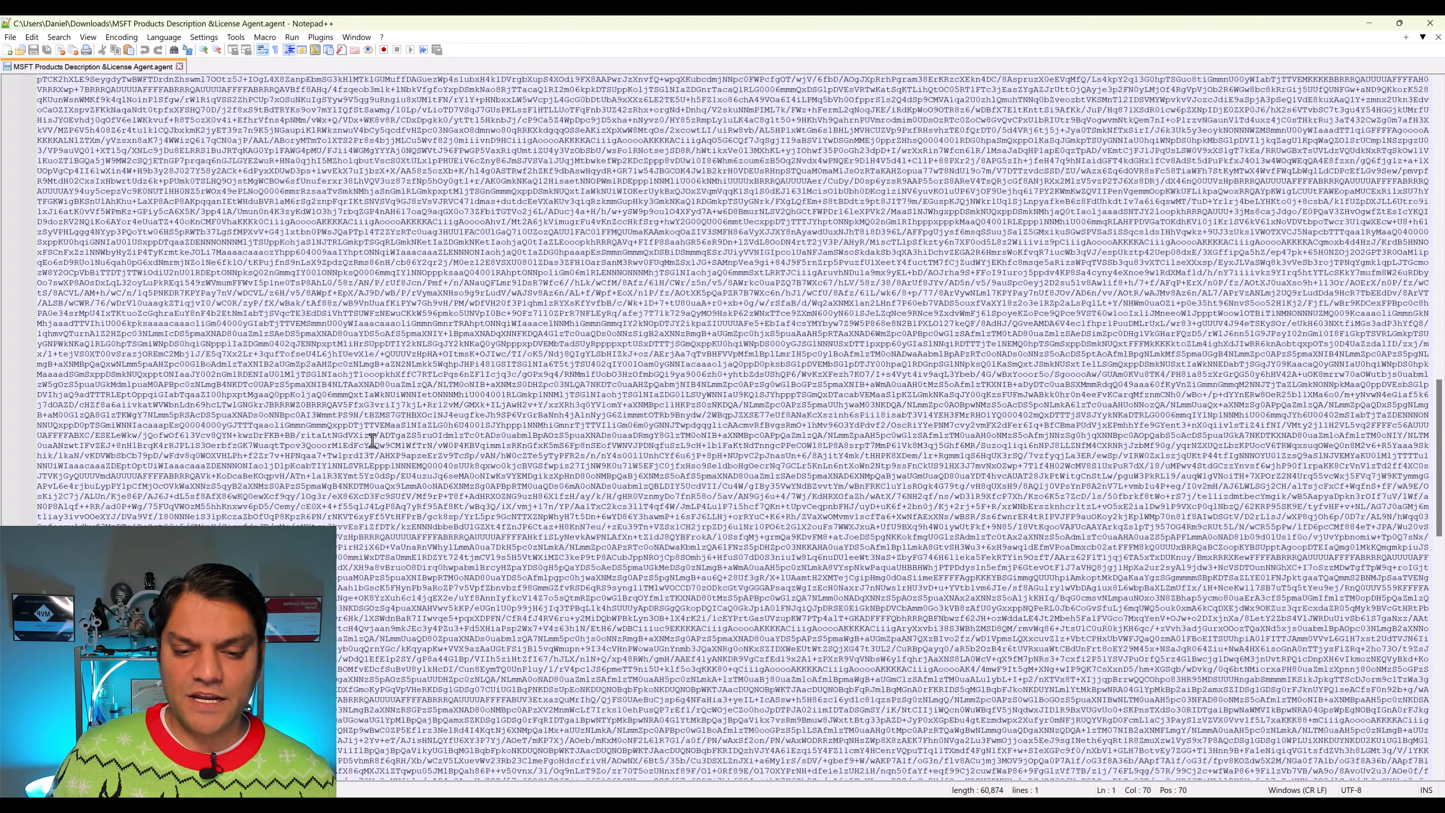
# View the end of the agent file, close Notepad++ and put the Downloads folder away to return to the document library.
pyautogui.scroll(-10, 372, 439)
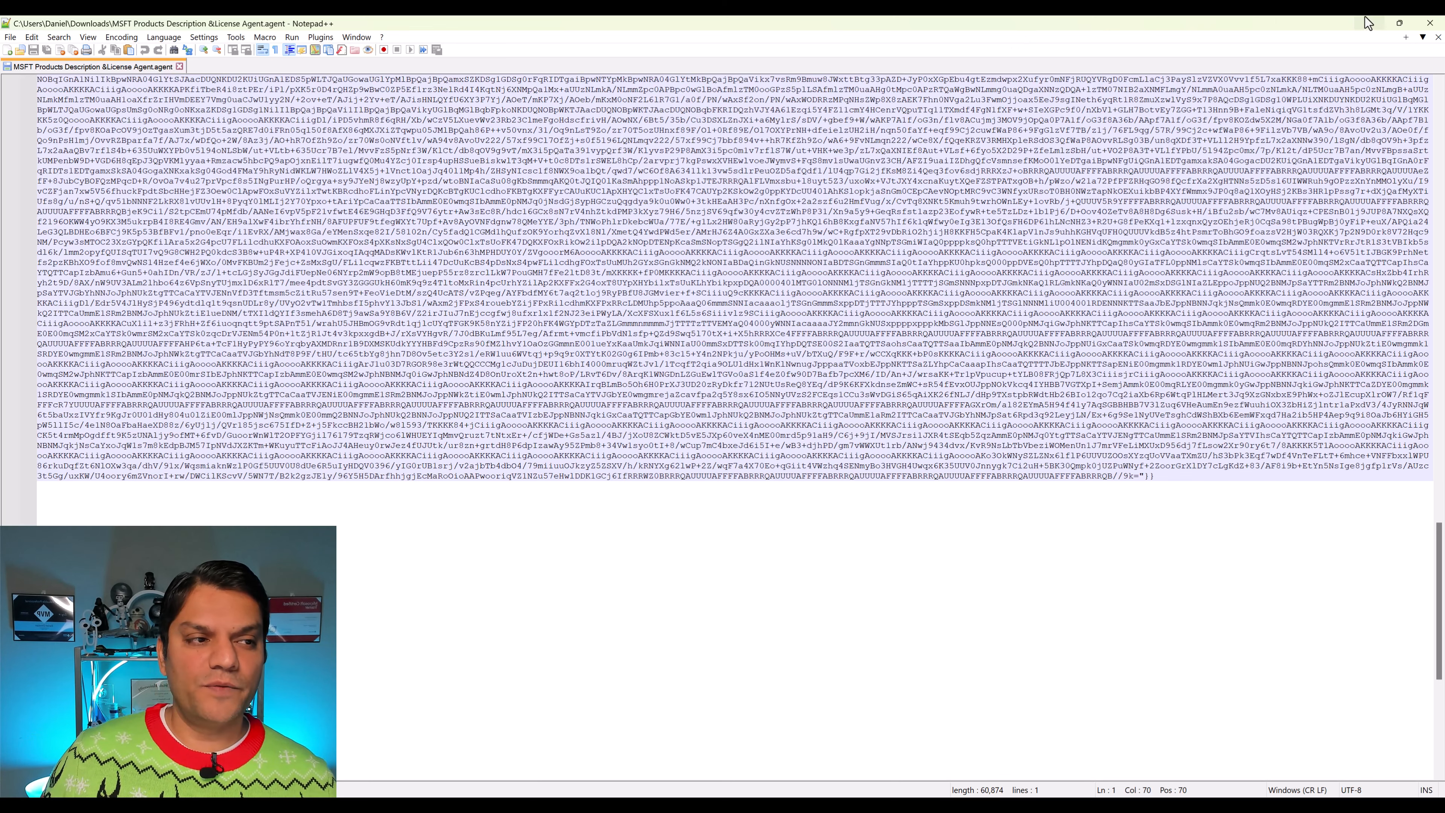
pyautogui.click(1430, 22)
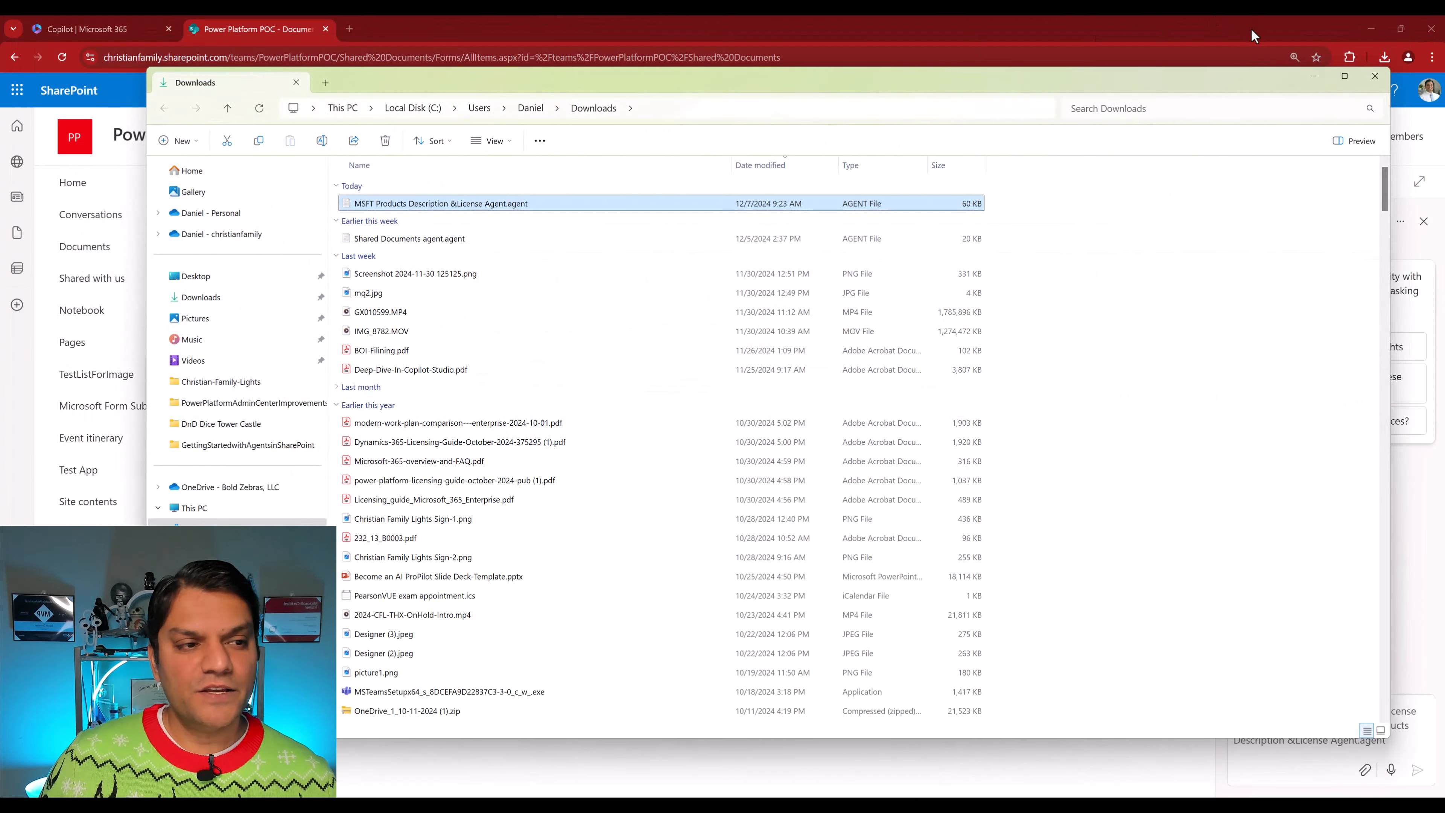
pyautogui.click(1313, 76)
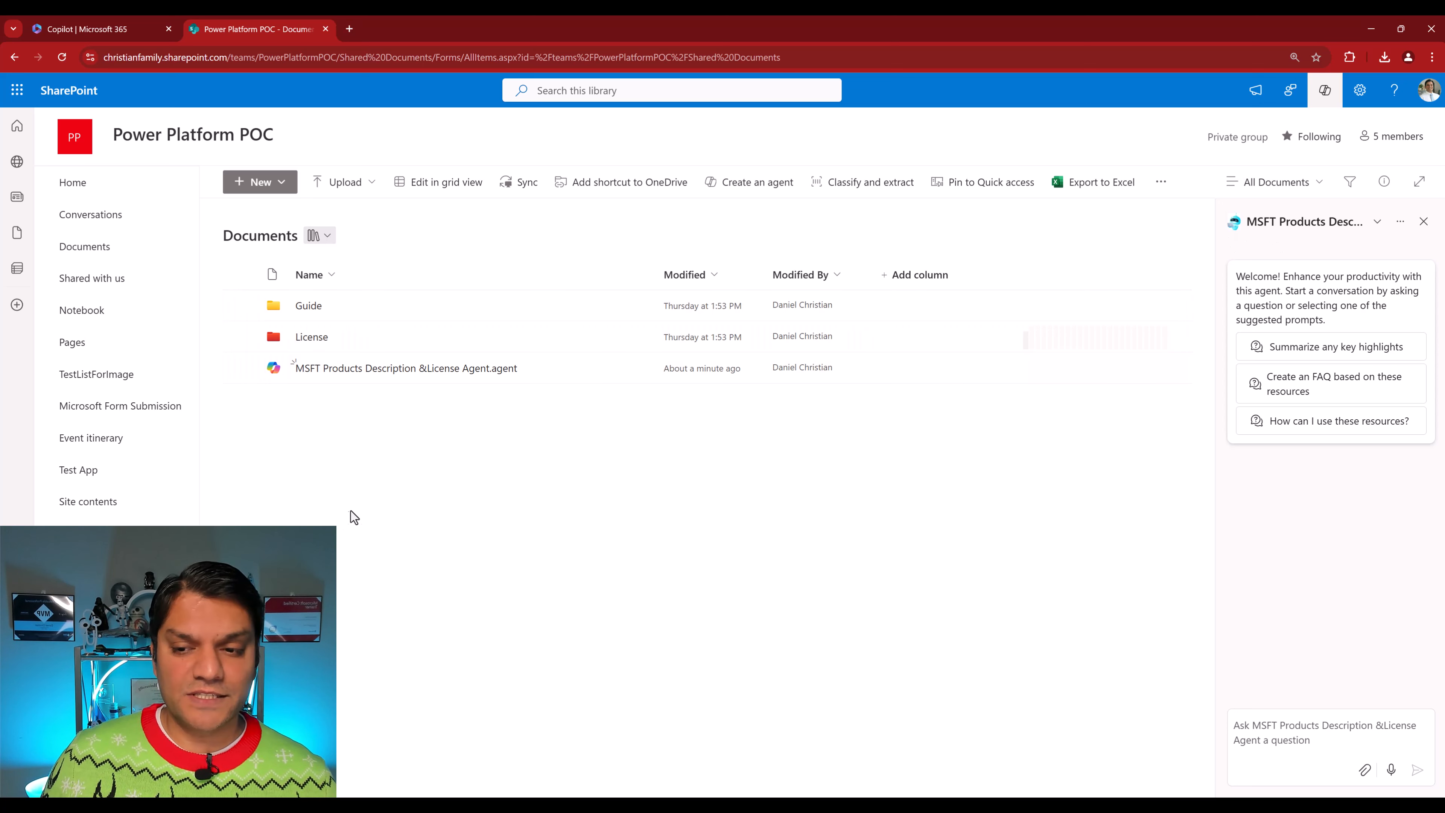
# Open the MSFT Products Description &License Agent for editing, review its identity, sources and behavior, and view the Copilot Studio advanced customization notice.
pyautogui.click(1400, 223)
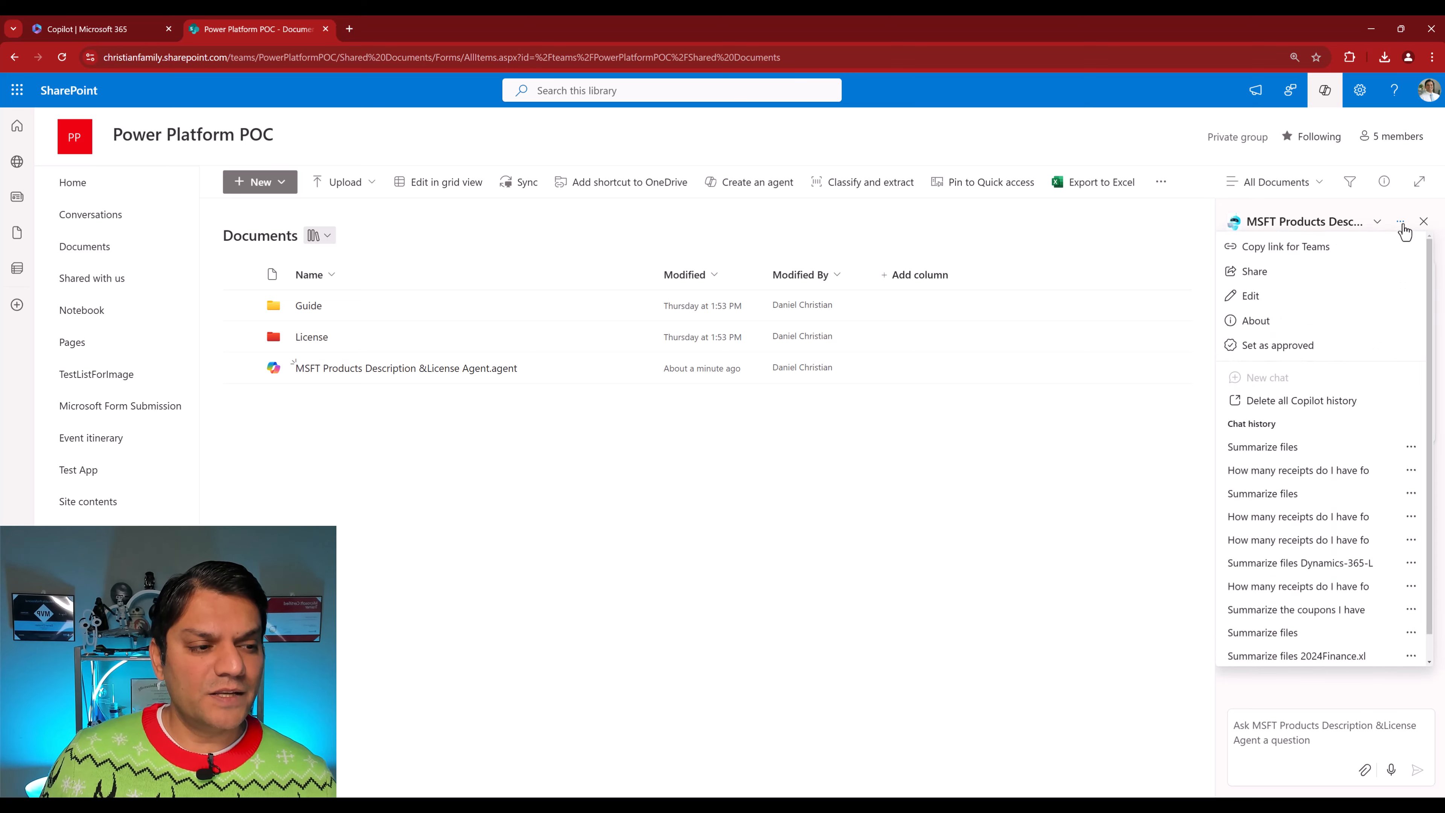
pyautogui.click(1342, 301)
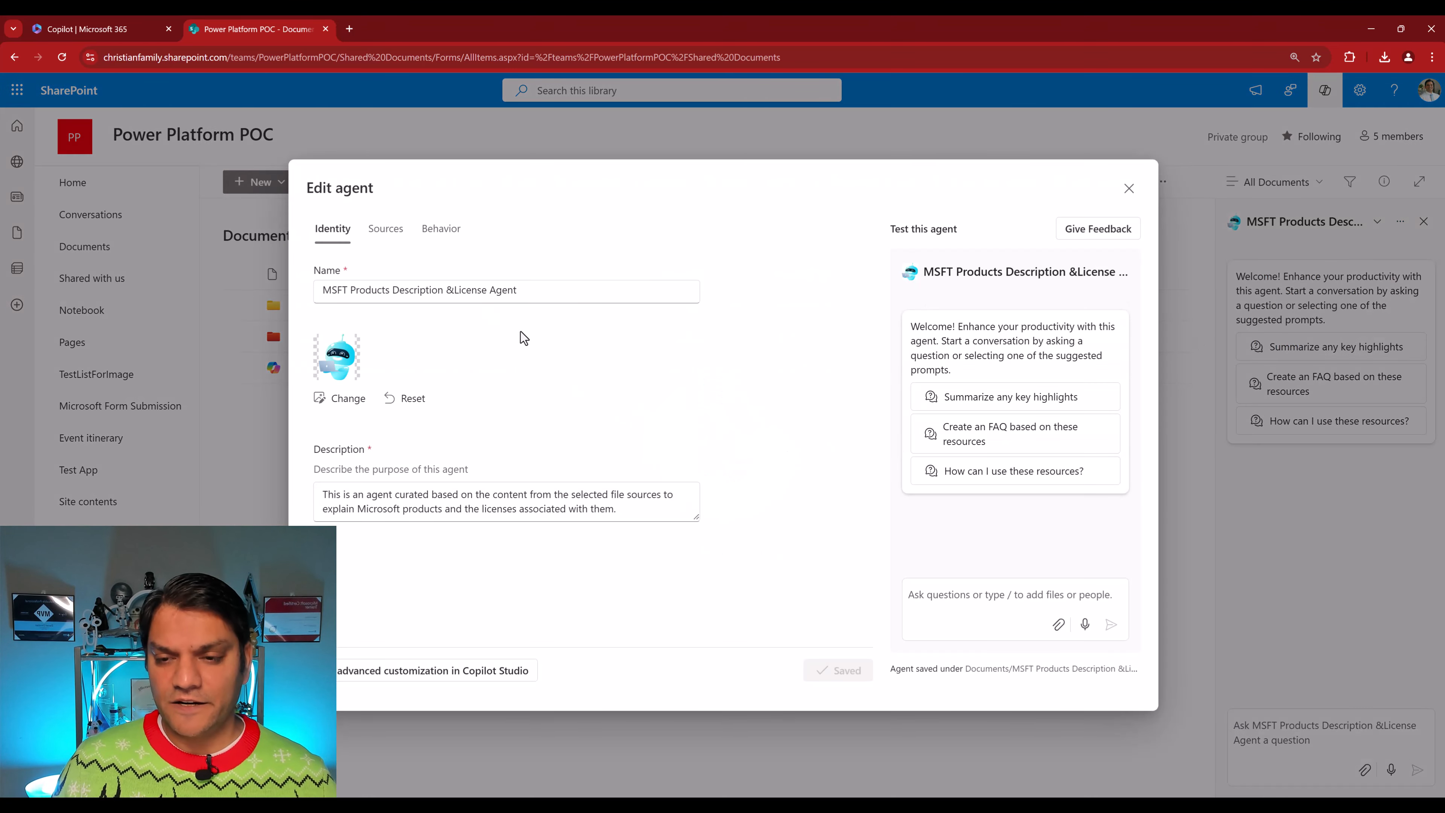
pyautogui.click(385, 229)
pyautogui.click(441, 231)
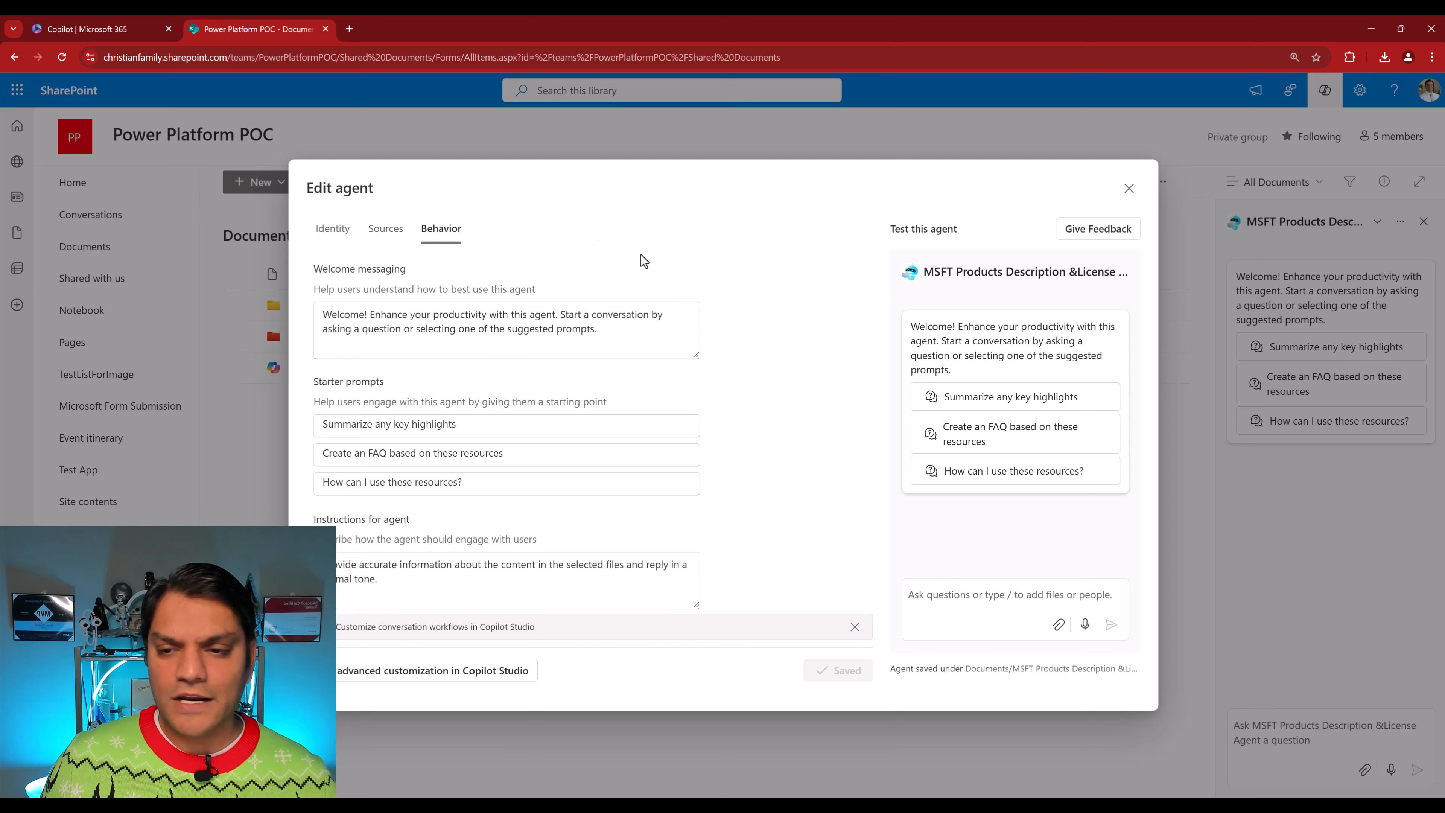
pyautogui.click(333, 234)
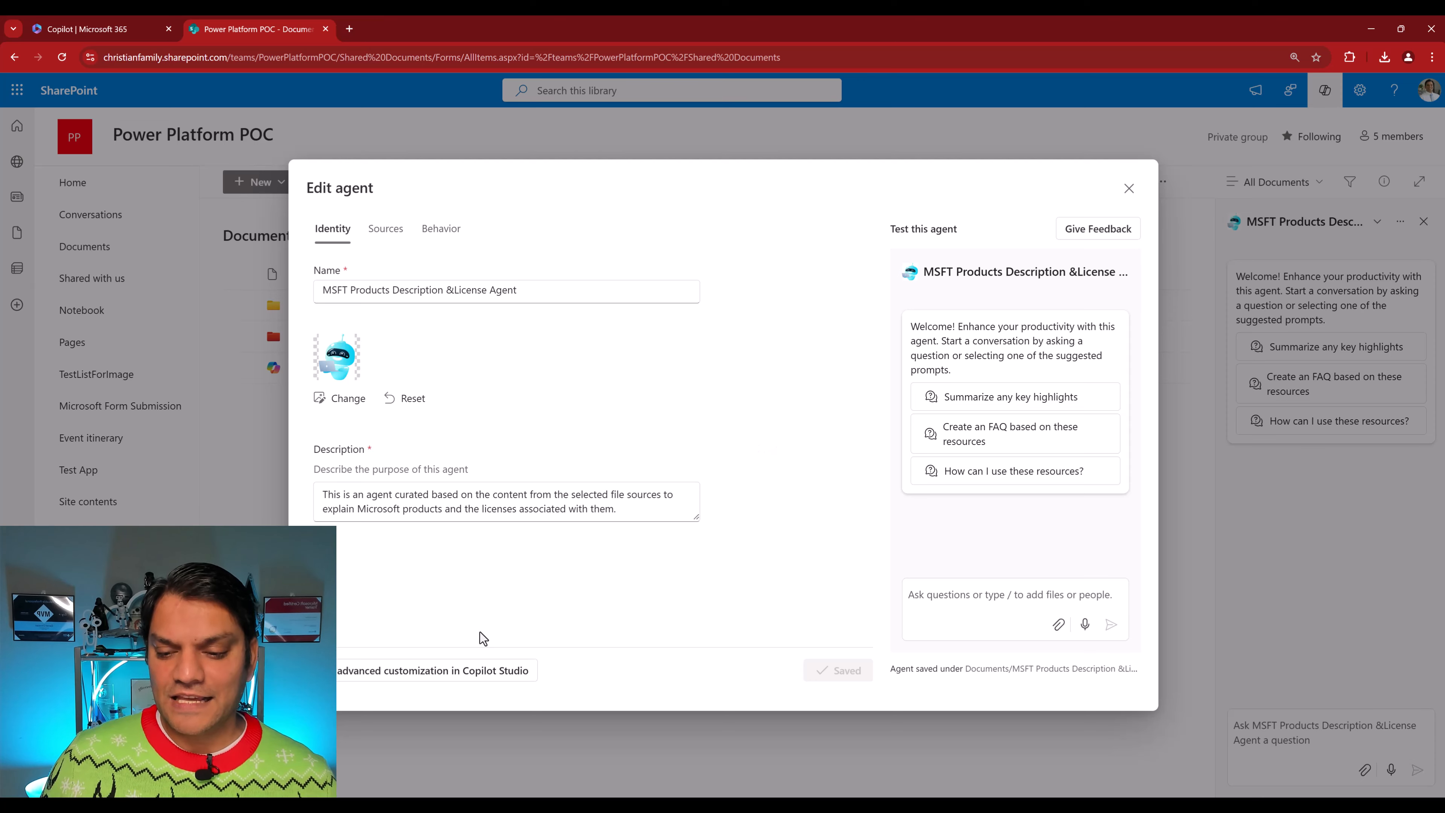
pyautogui.click(421, 670)
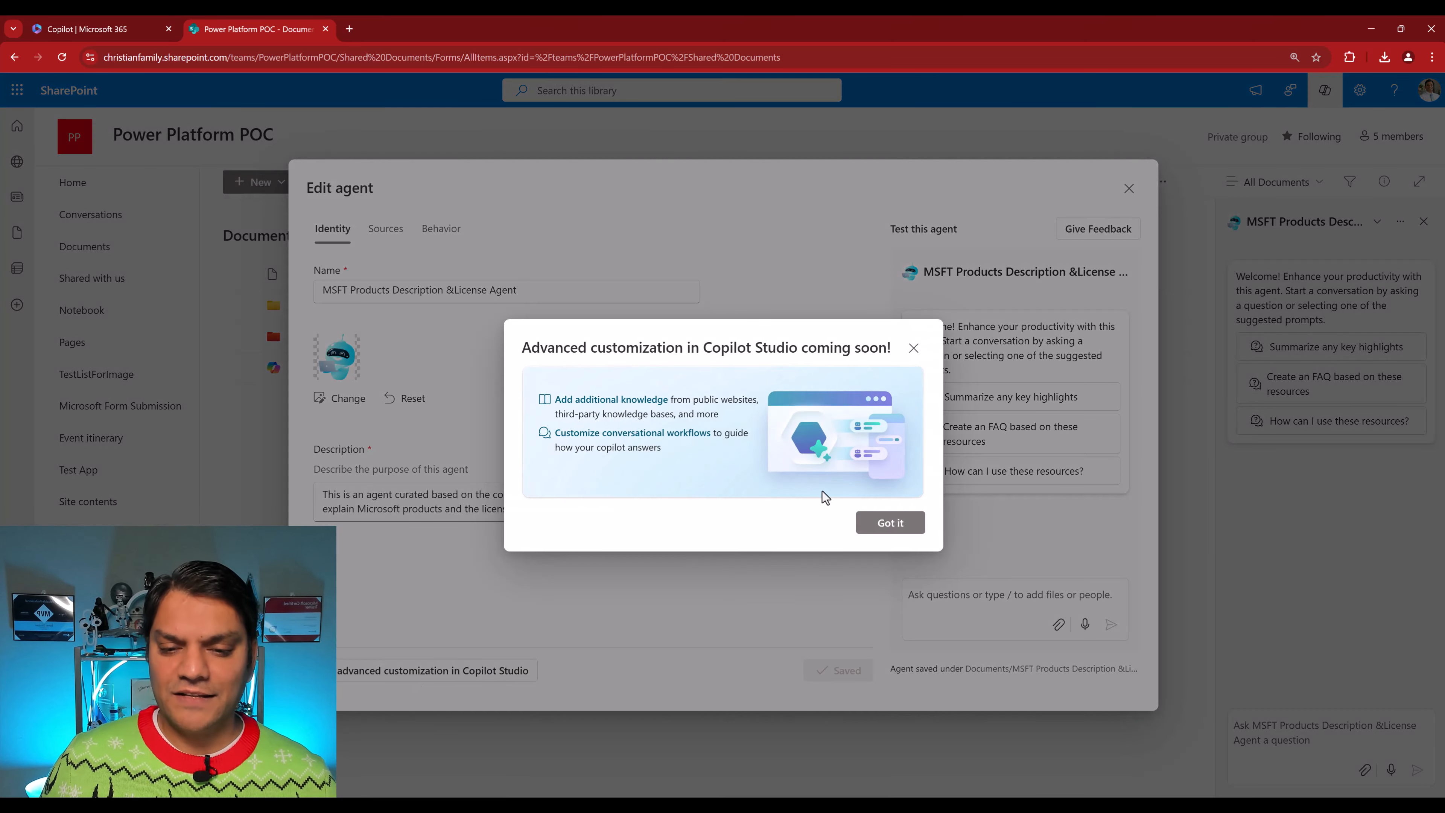
pyautogui.click(914, 348)
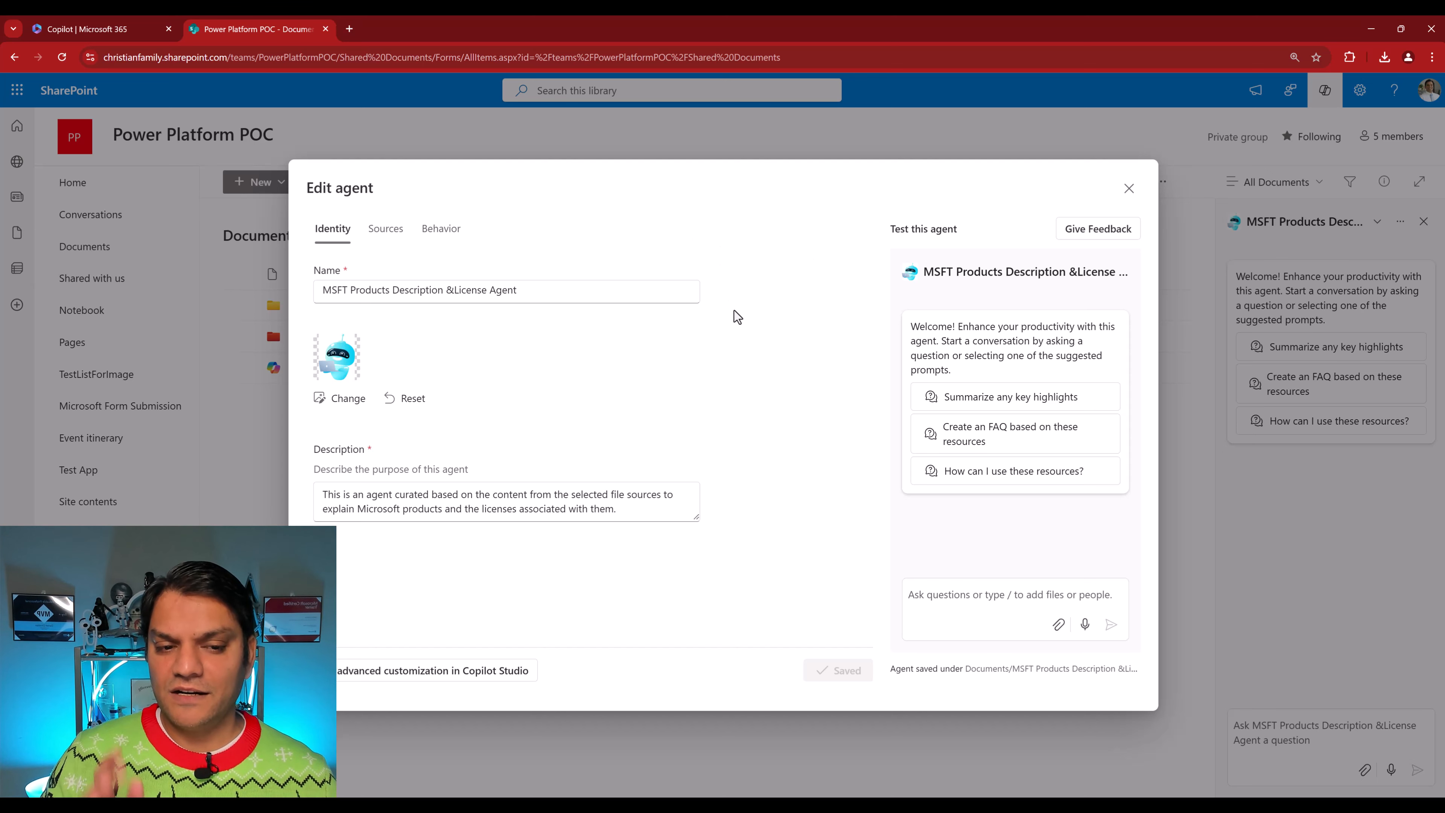
# Switch to Microsoft 365 Copilot, list all Copilot Studio agents and show the extra options of the MSFT Products Agent.
pyautogui.click(61, 27)
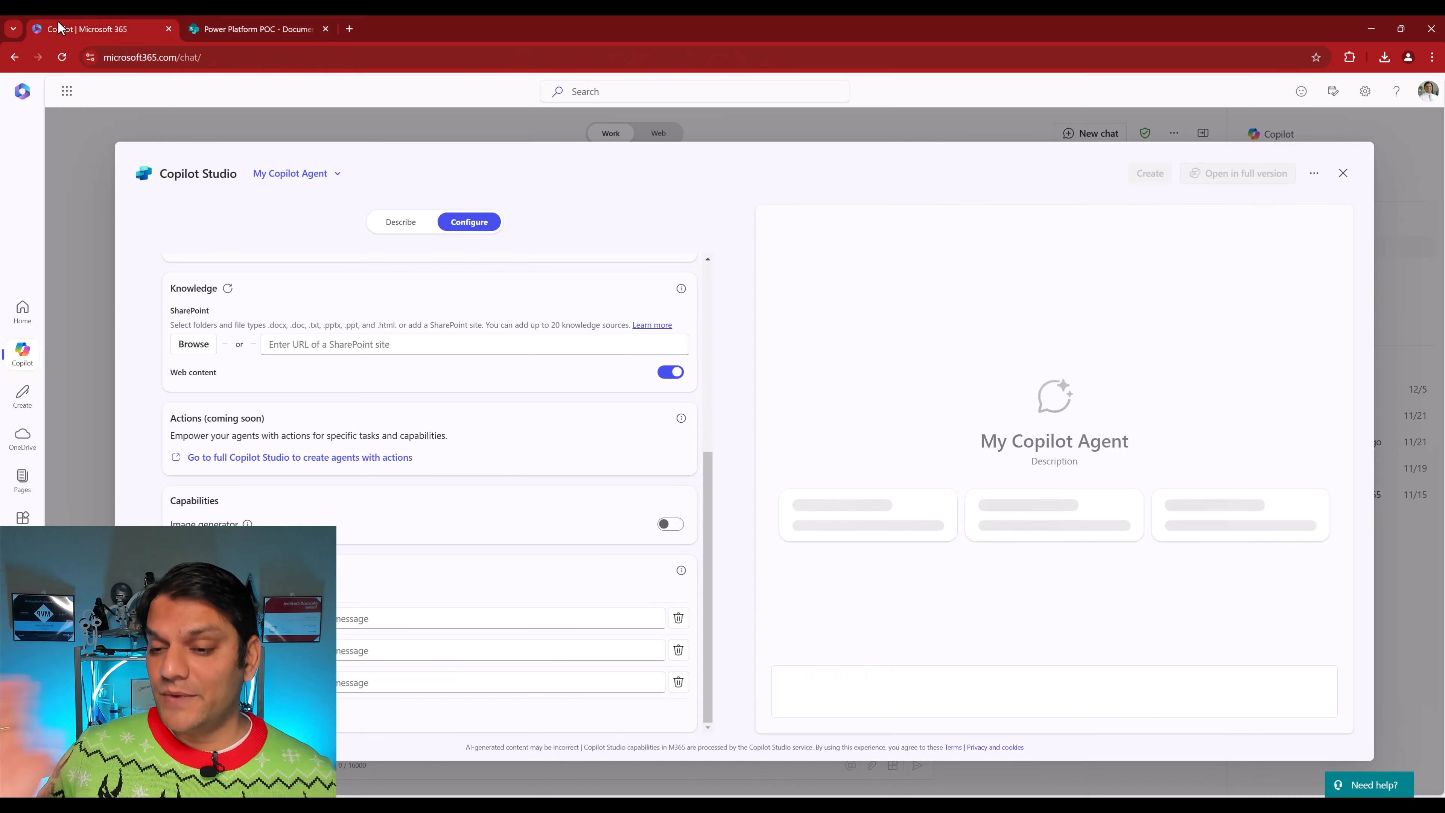
pyautogui.click(301, 180)
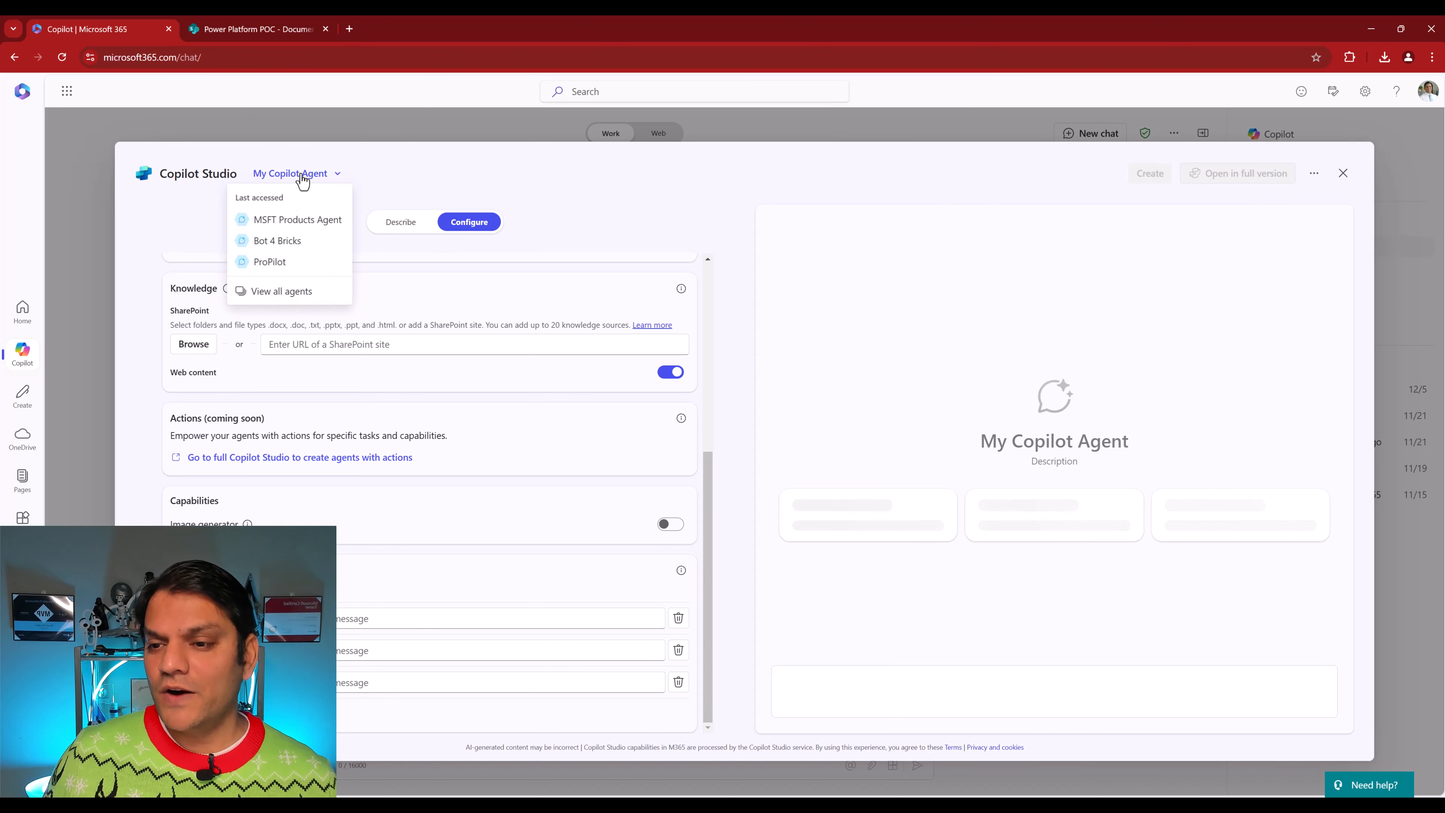
pyautogui.click(284, 291)
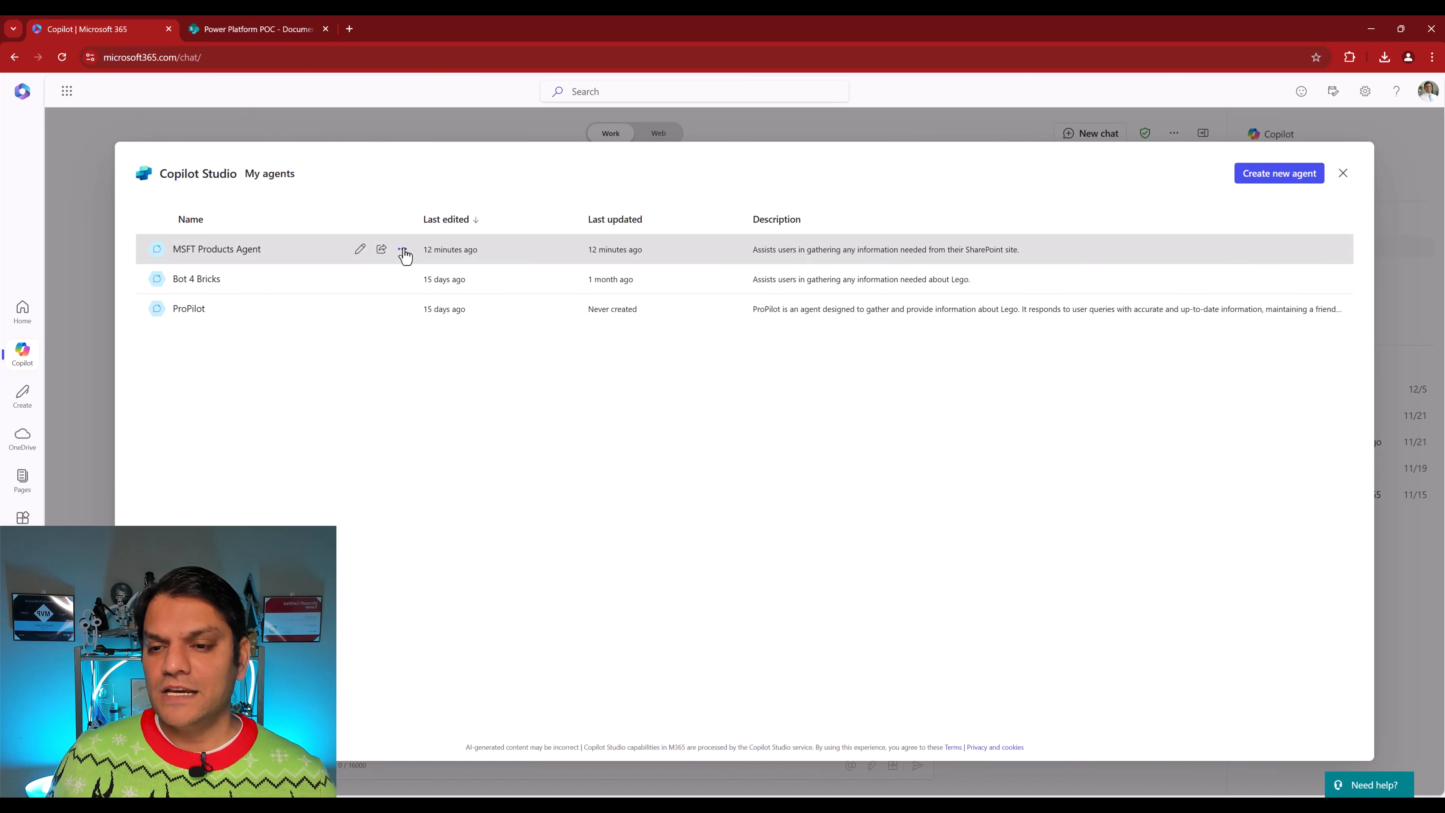
pyautogui.click(403, 250)
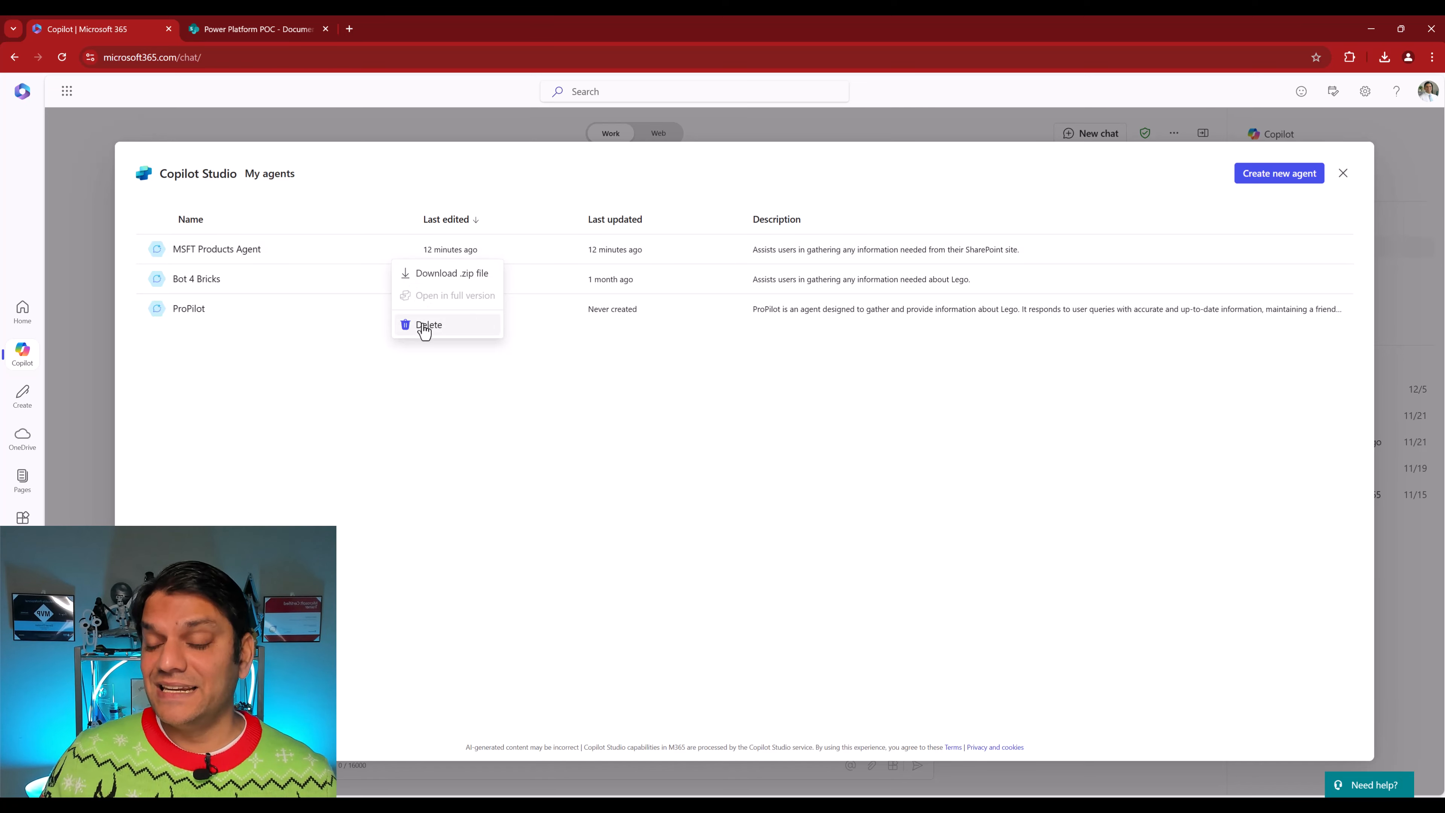
# Return to the SharePoint library, close the agent editor and show the available actions for the saved .agent file.
pyautogui.click(295, 24)
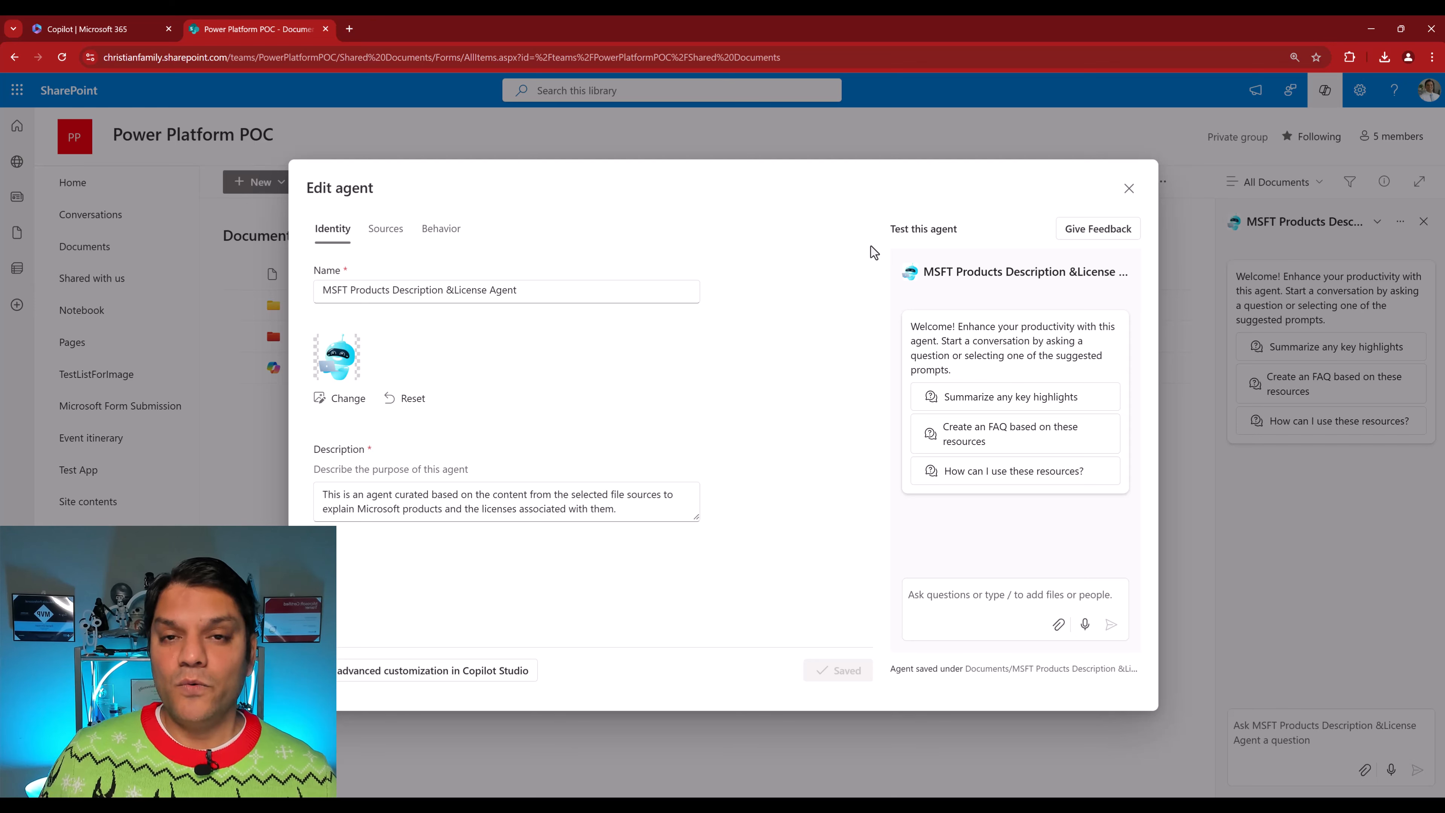
pyautogui.click(1129, 188)
pyautogui.click(637, 369)
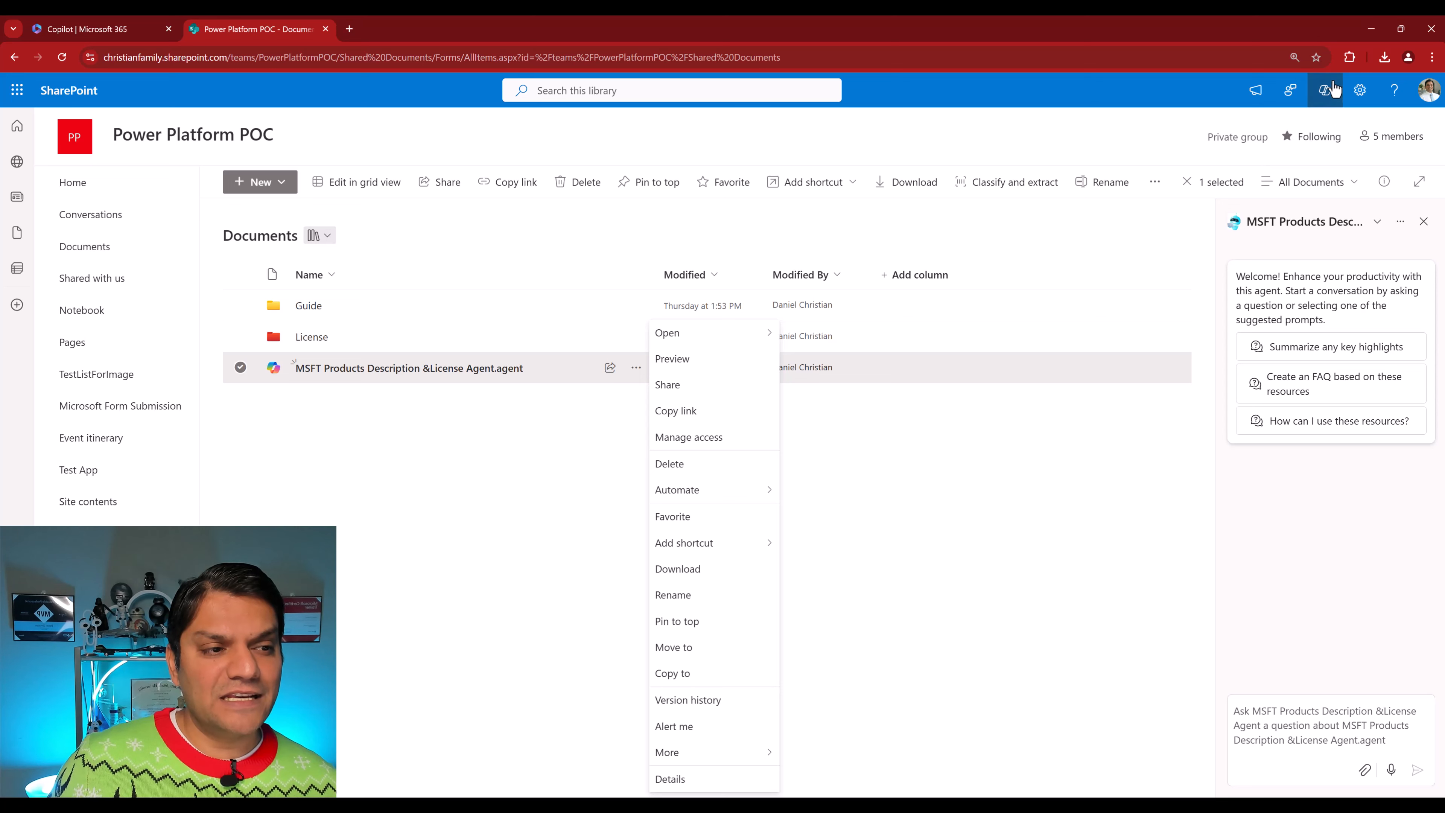
# Set the MSFT Products Description &License Agent as an approved agent for the site and check the list of approved agents.
pyautogui.click(1348, 221)
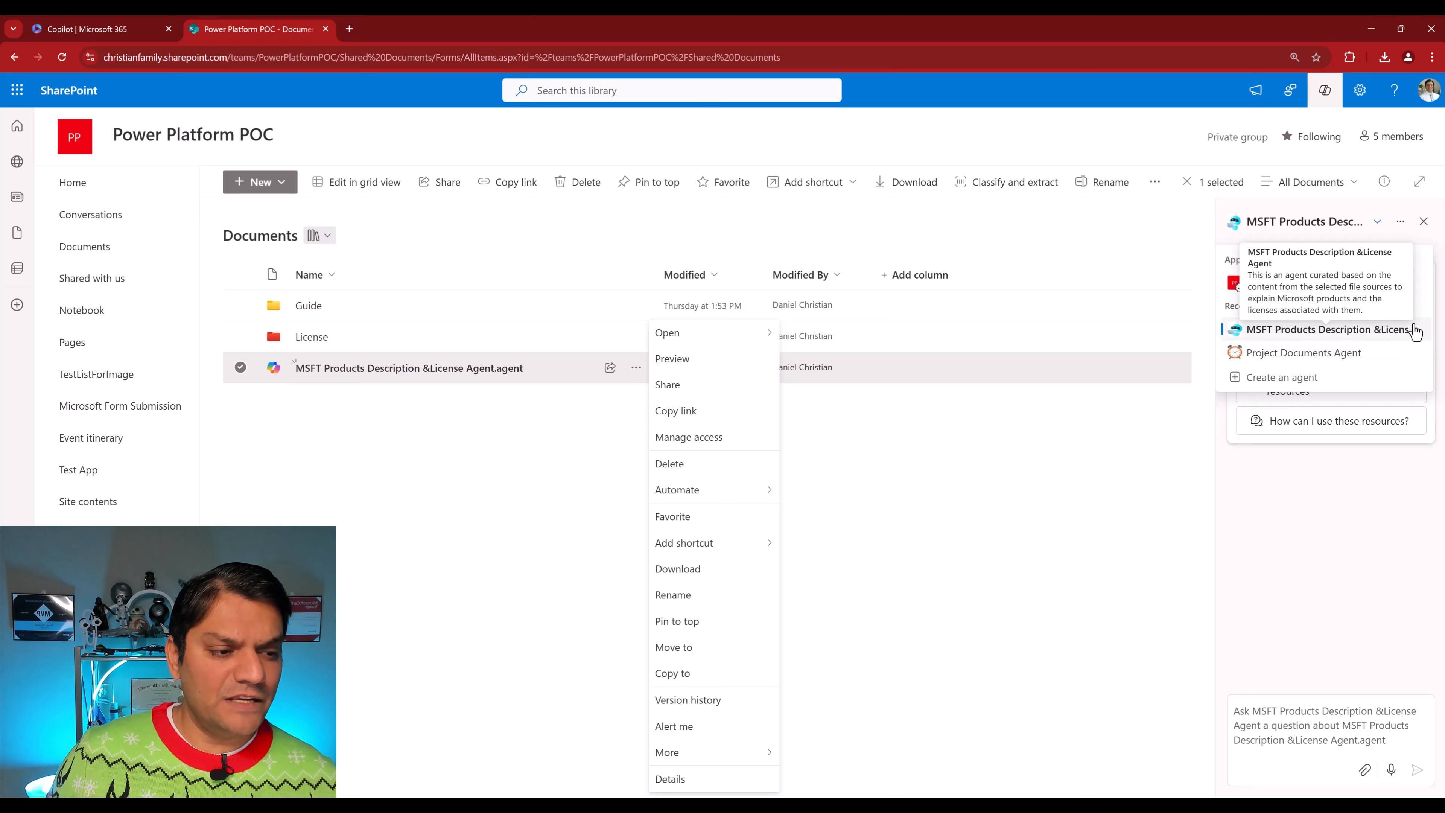
pyautogui.click(1401, 223)
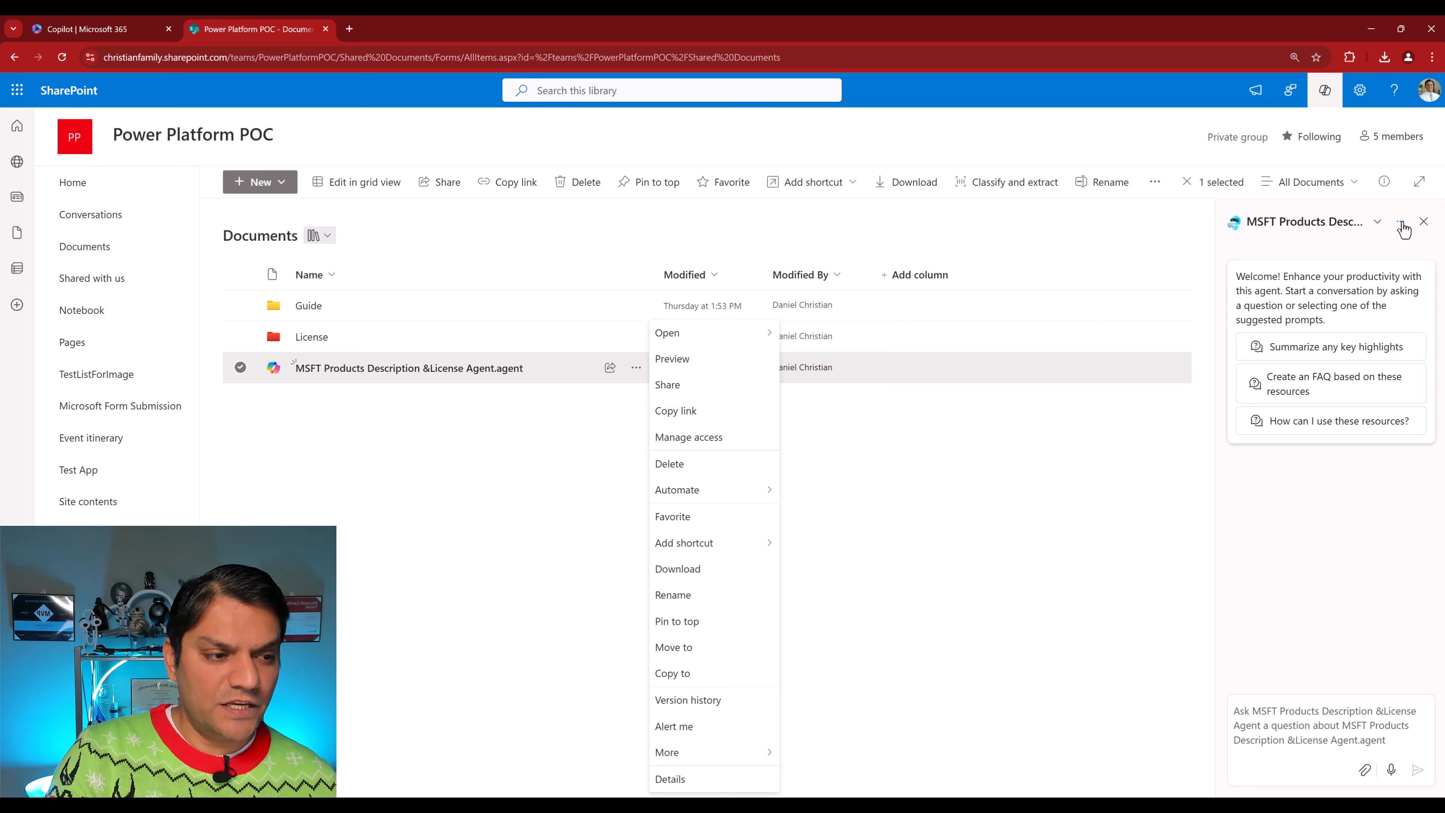
pyautogui.click(1402, 224)
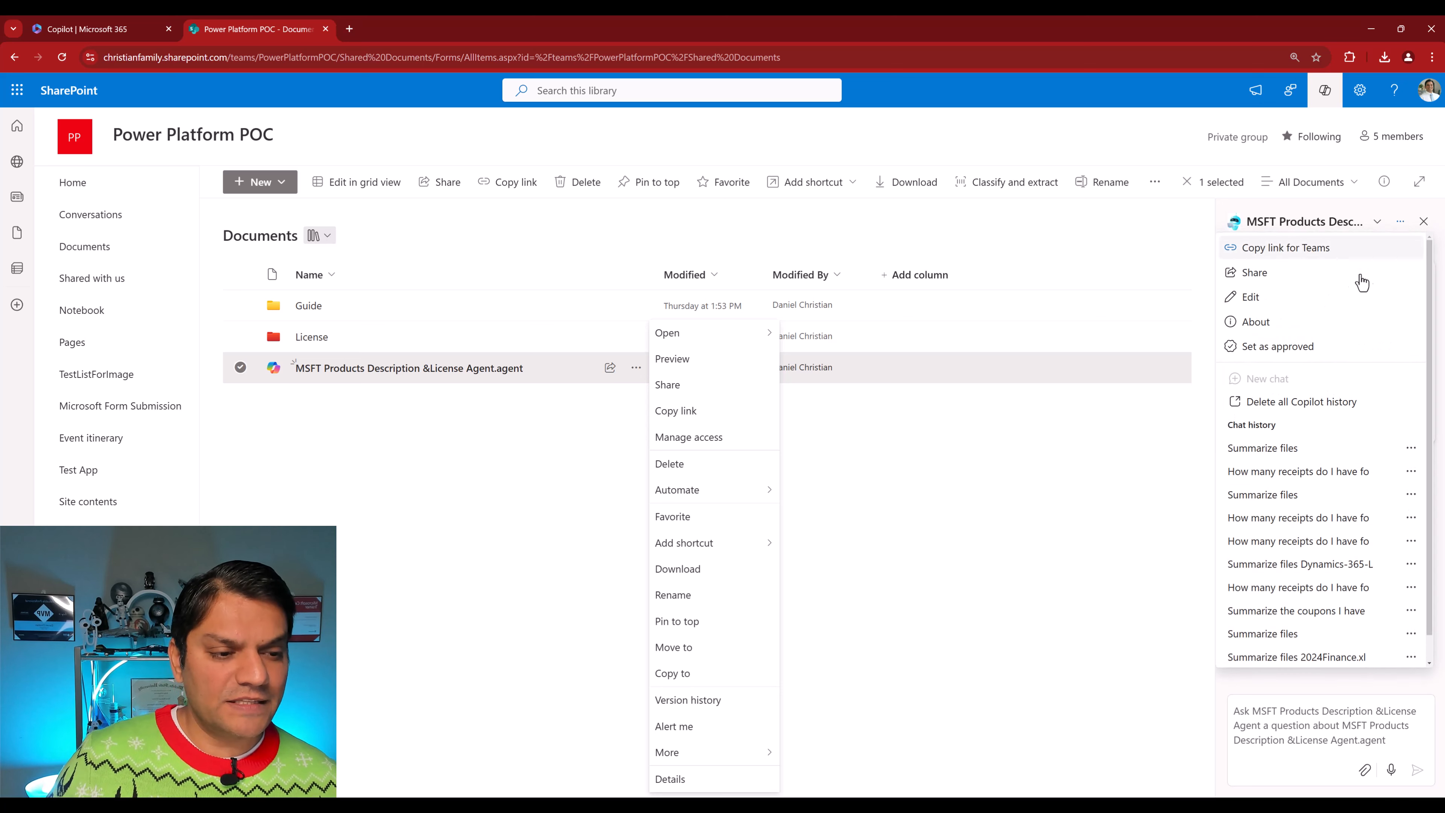
pyautogui.click(1268, 349)
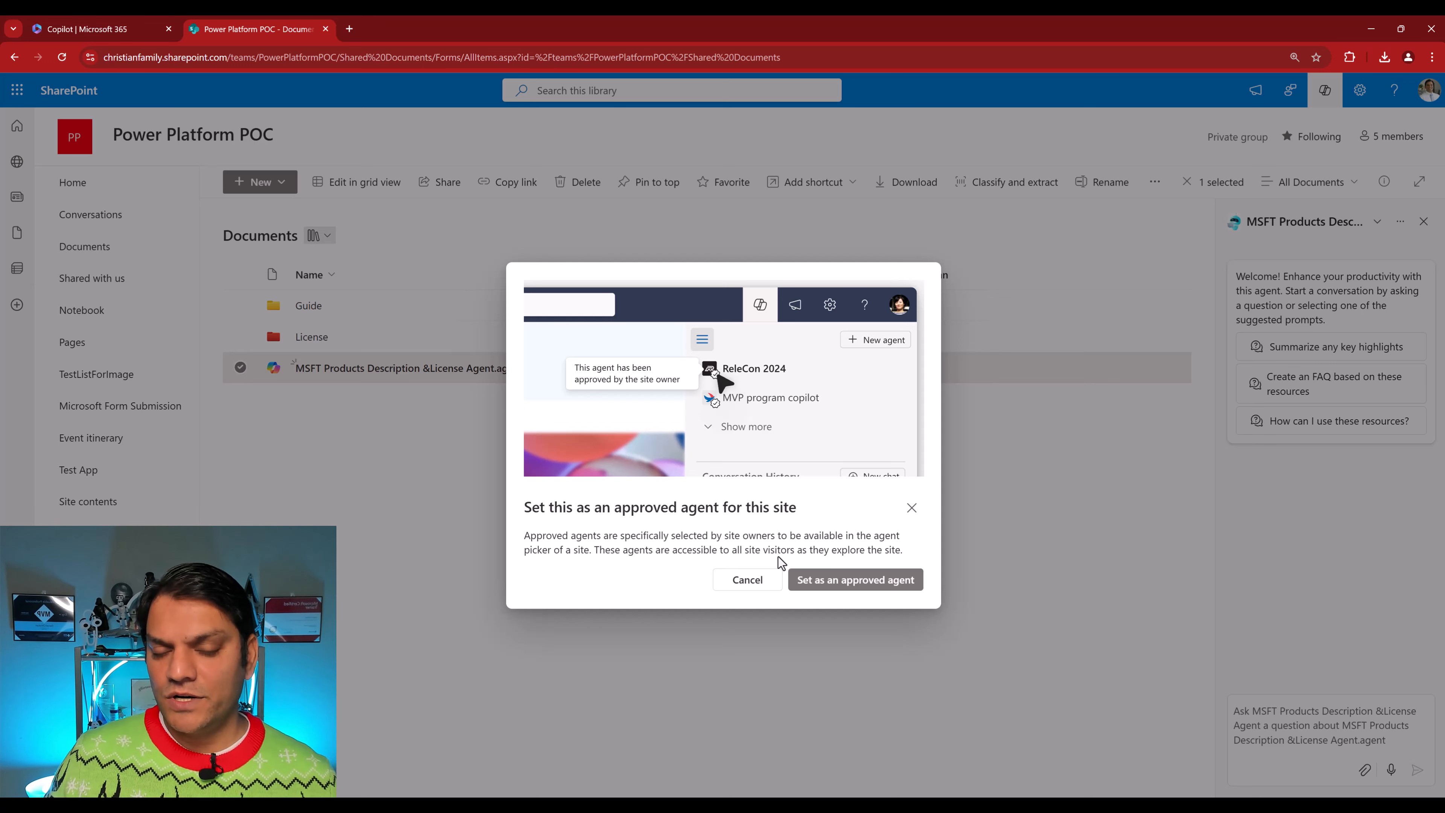
pyautogui.click(803, 586)
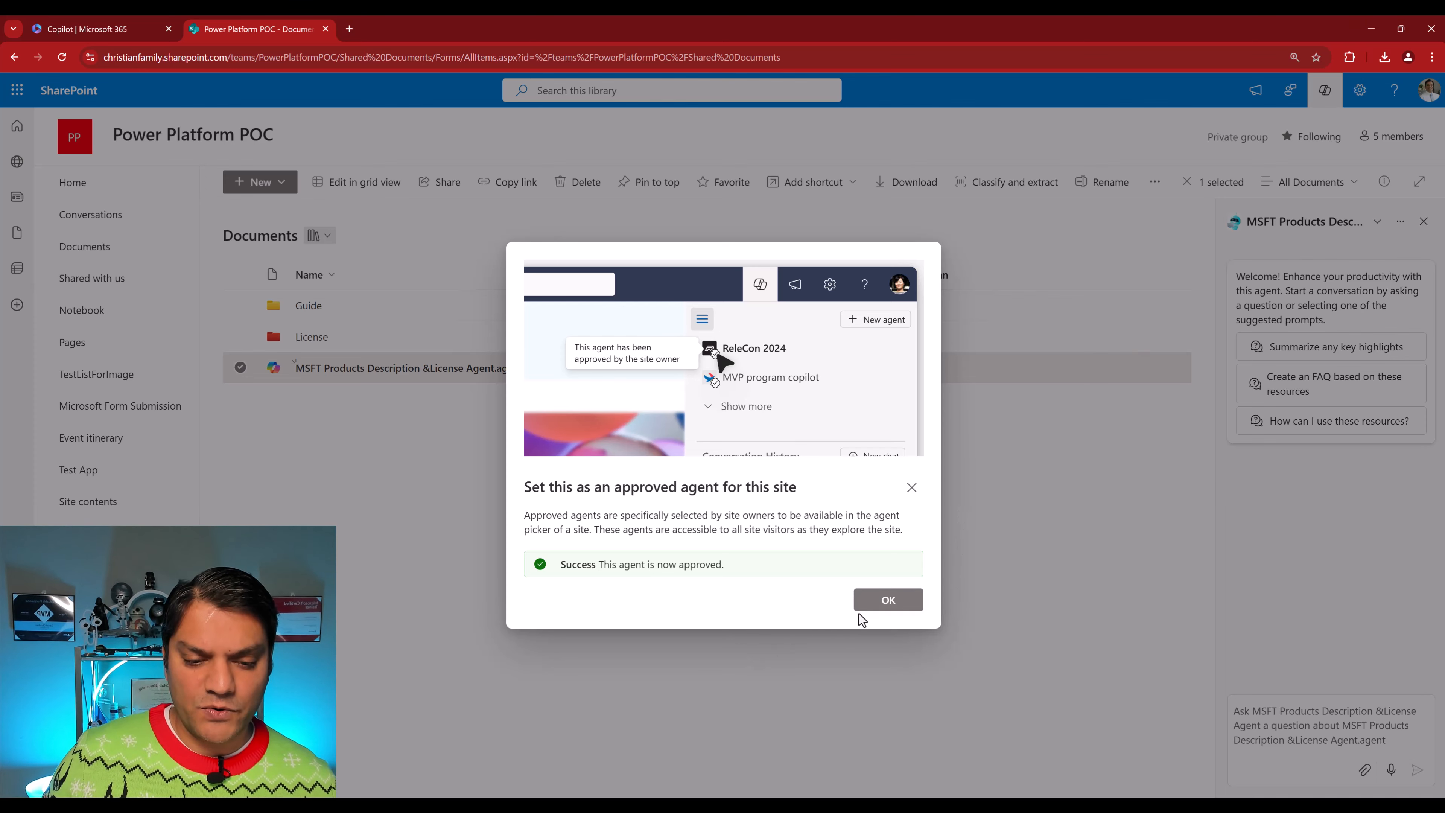
pyautogui.click(864, 600)
pyautogui.click(1377, 222)
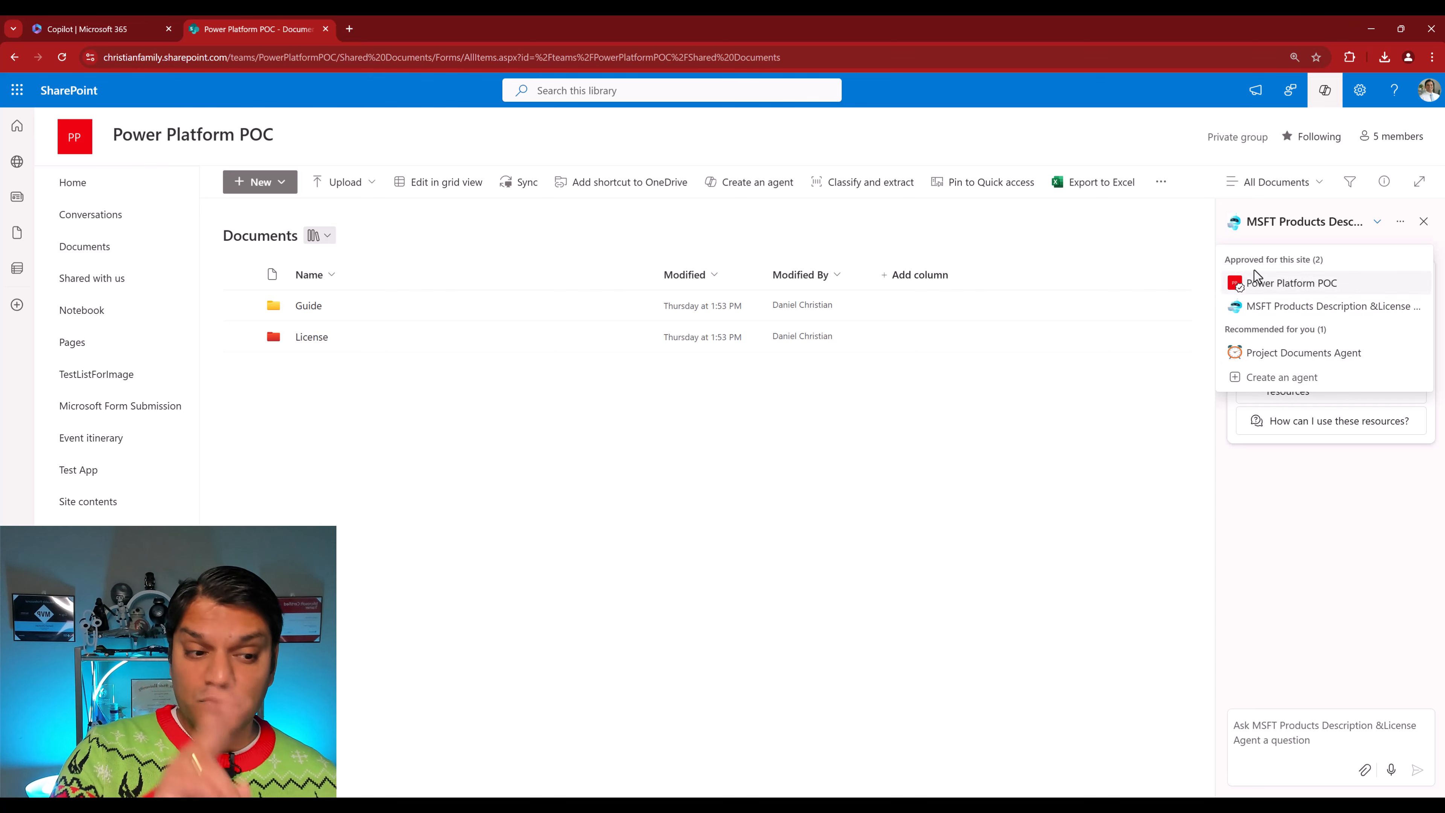
pyautogui.moveTo(1257, 316)
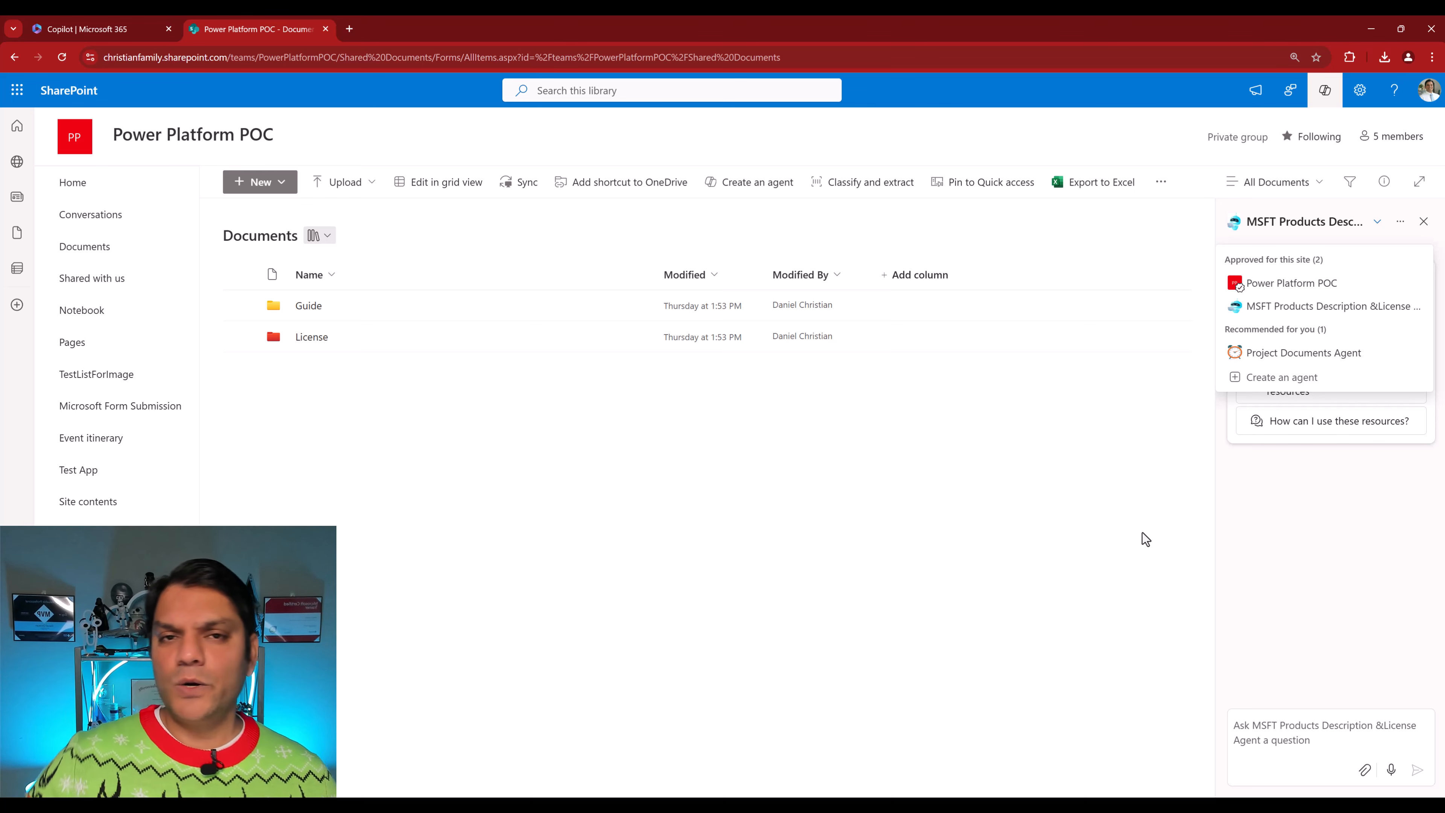
# Ask the MSFT Products Description &License Agent "Give me an overview of Dynamics 365 licenses?".
pyautogui.click(1268, 747)
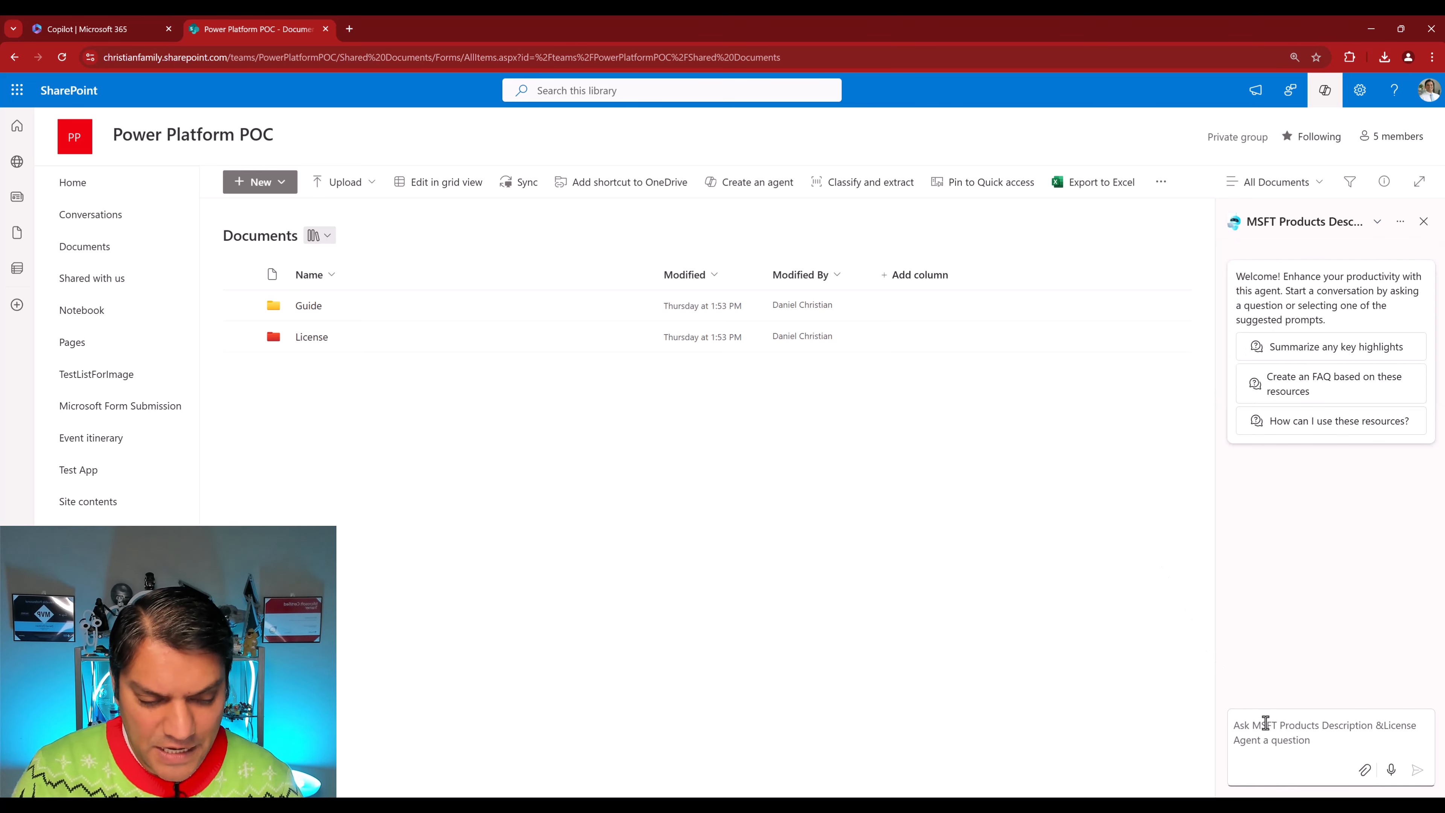
pyautogui.write('Give me')
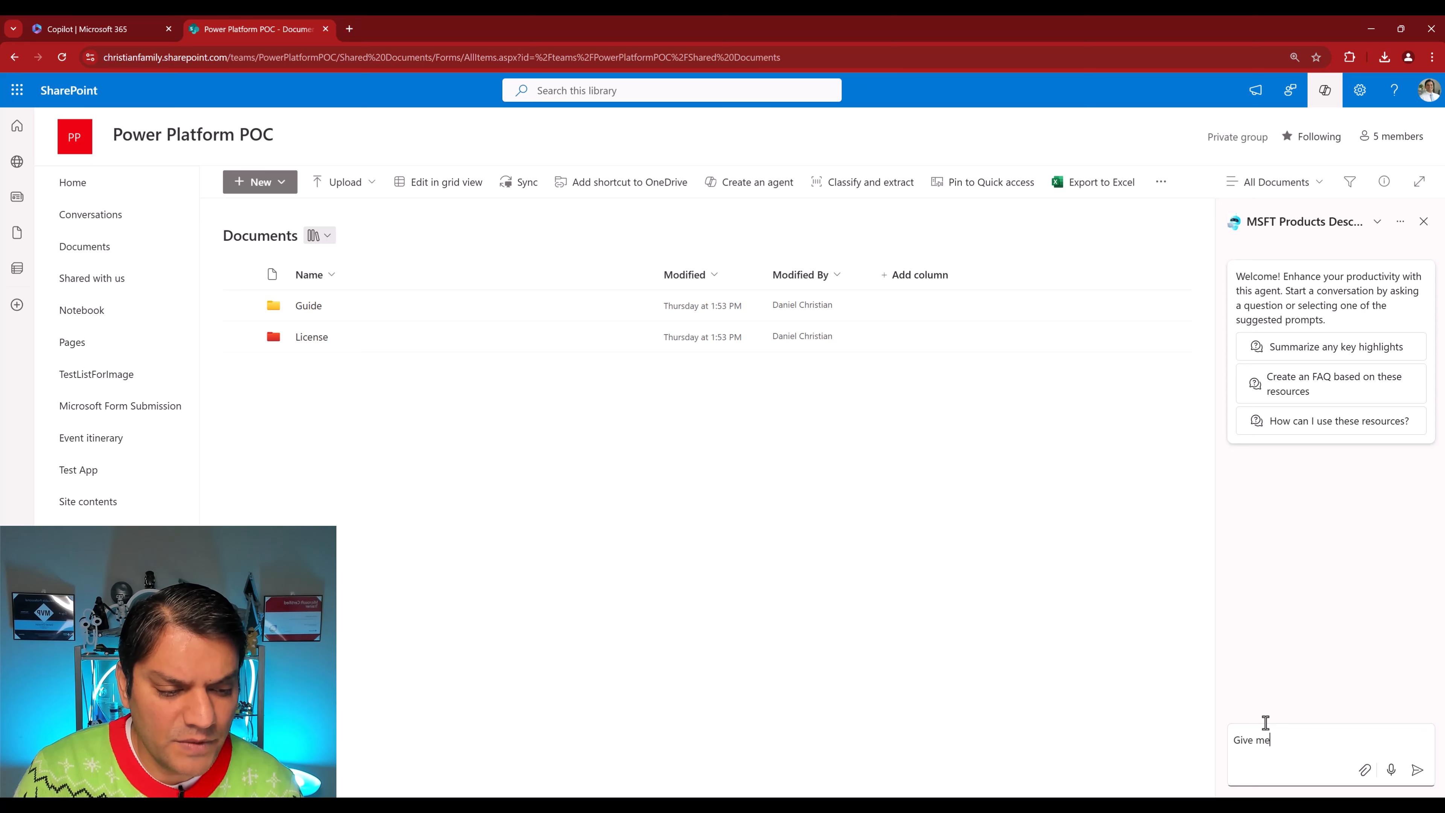
pyautogui.write(' an overview of')
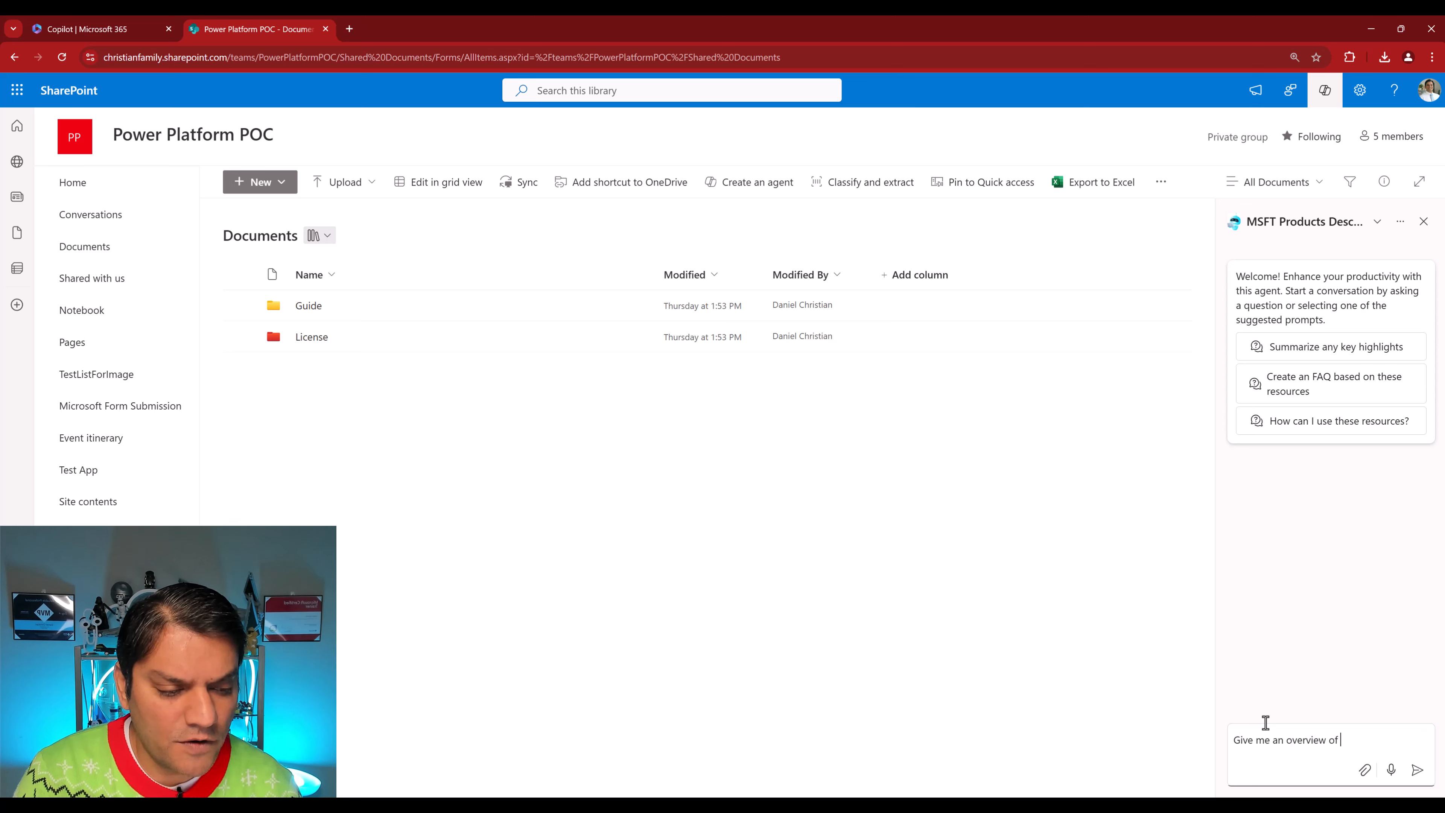
pyautogui.write(' Dynamics 3')
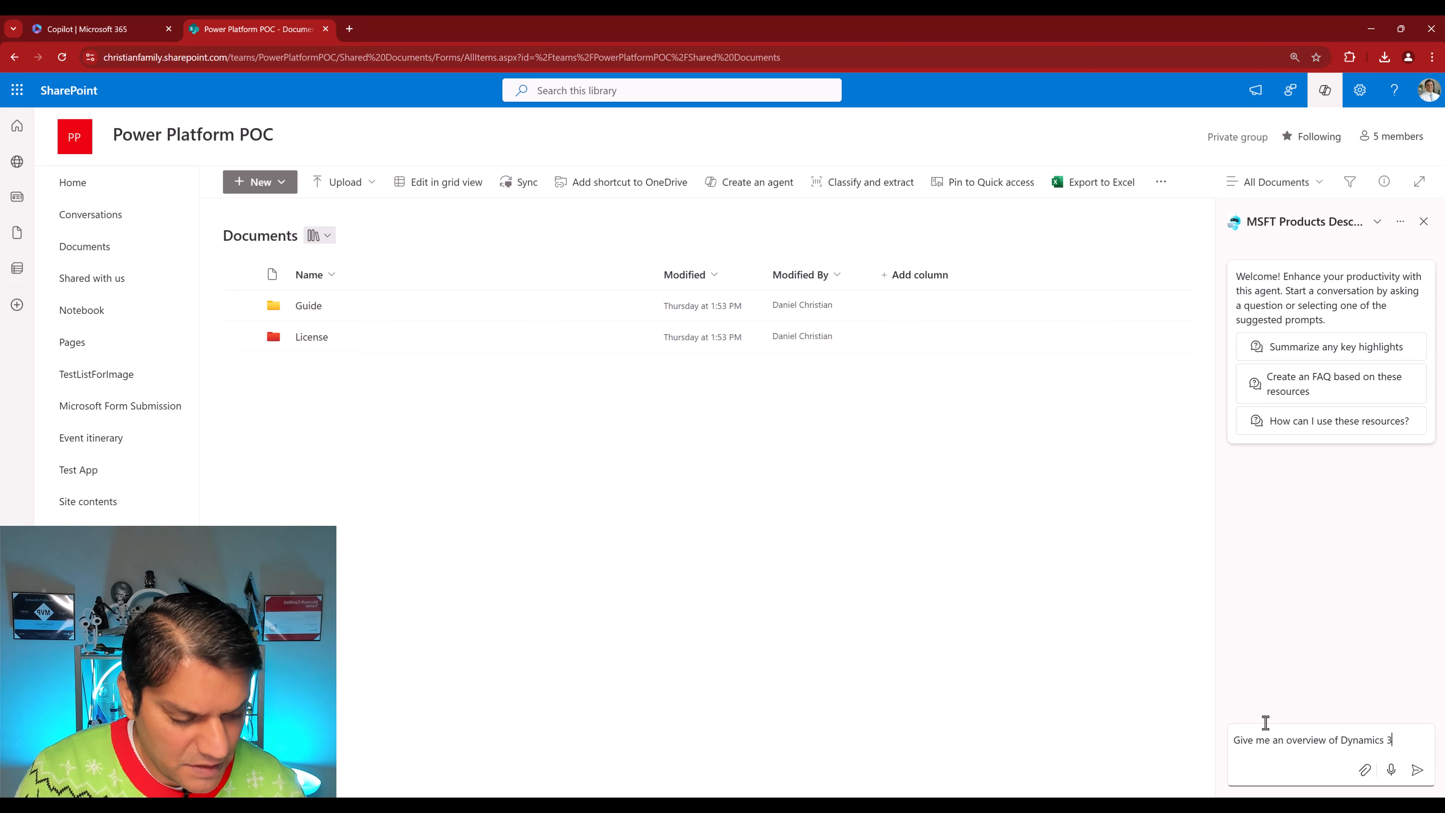
pyautogui.write('65 licenses?')
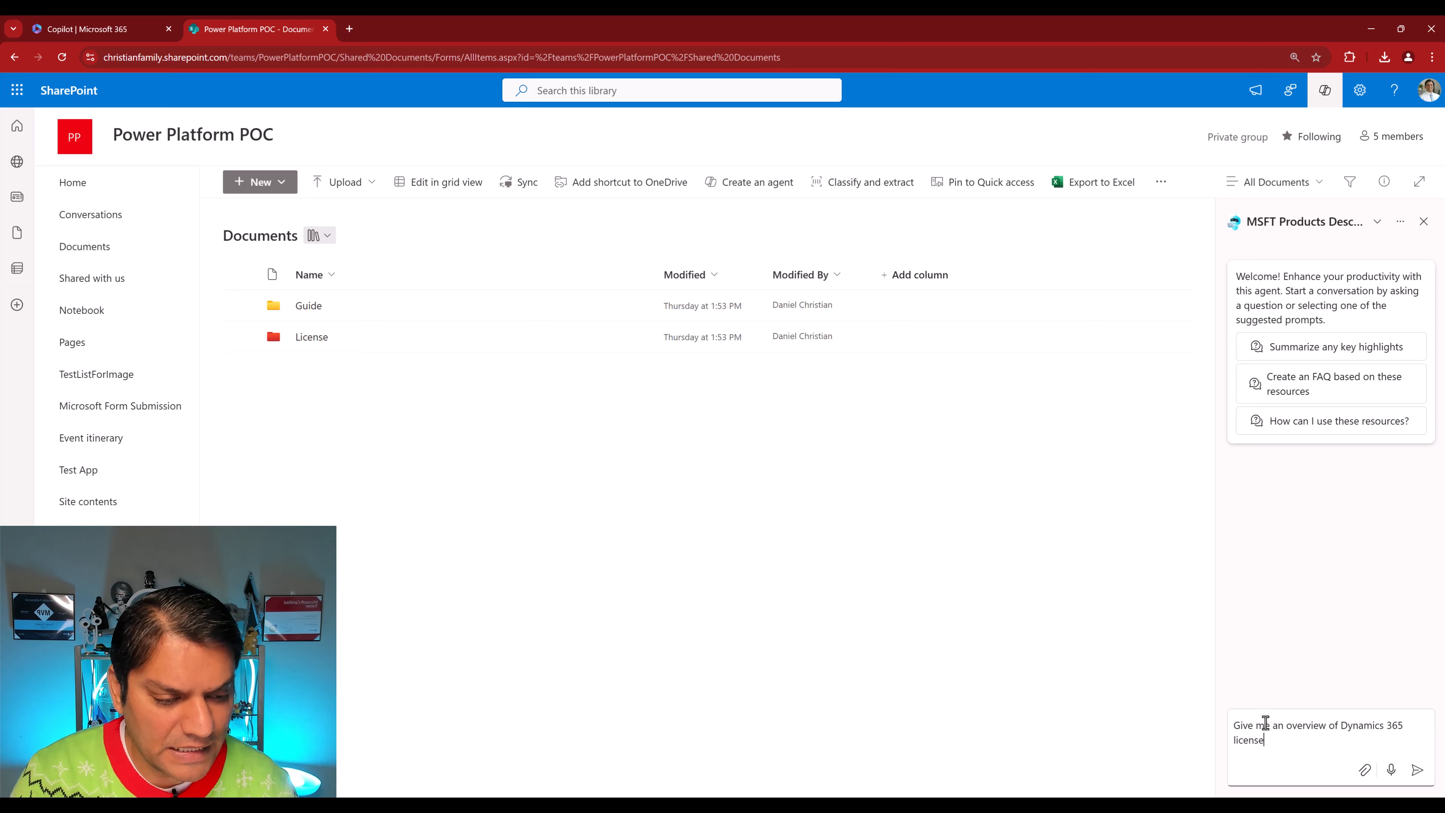
pyautogui.press('Return')
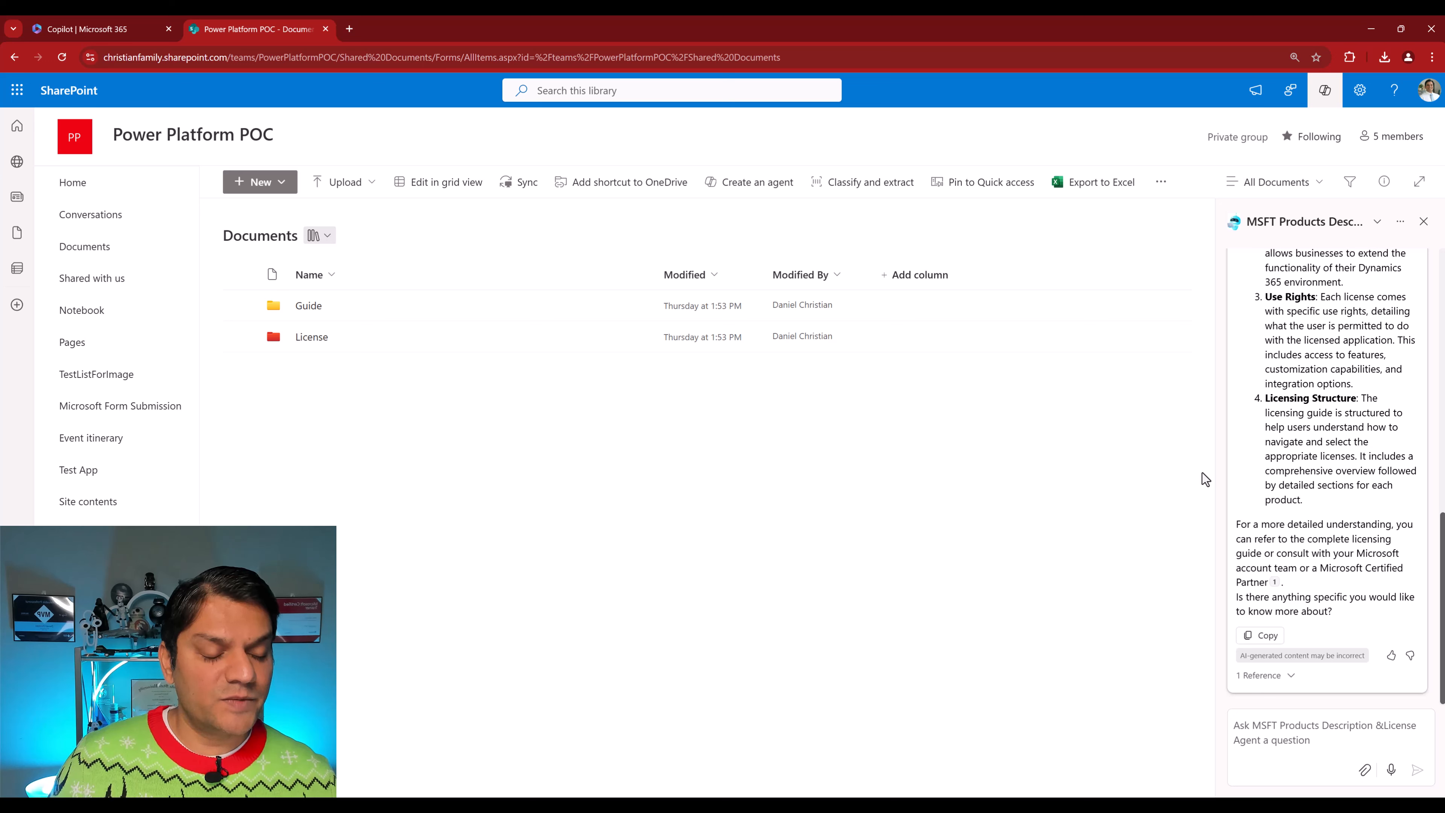
# Open the library's License folder and locate the Dynamics 365 licensing guide PDF cited in the agent's answer.
pyautogui.scroll(5, 1271, 456)
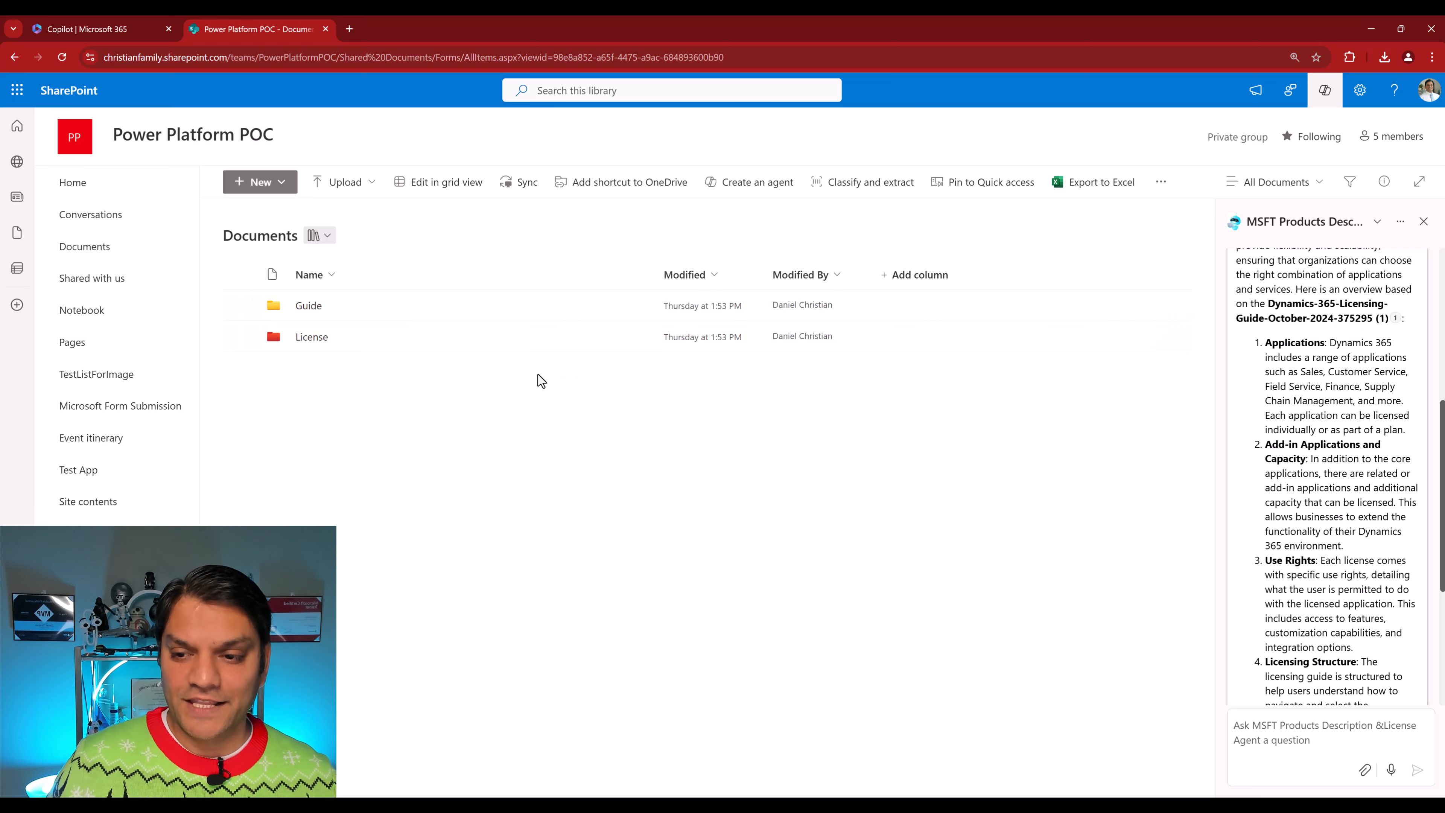
pyautogui.click(315, 341)
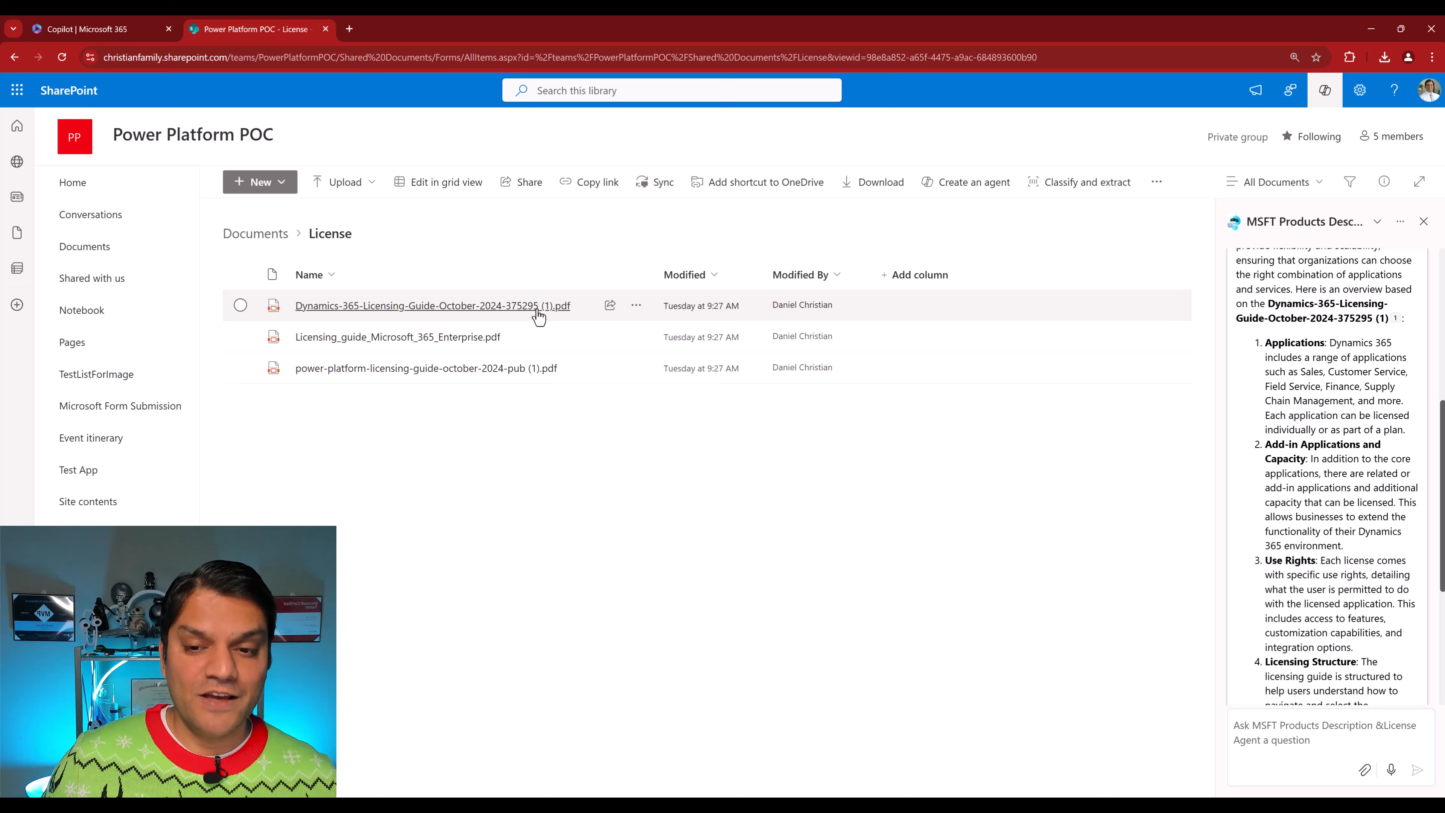
pyautogui.moveTo(539, 317)
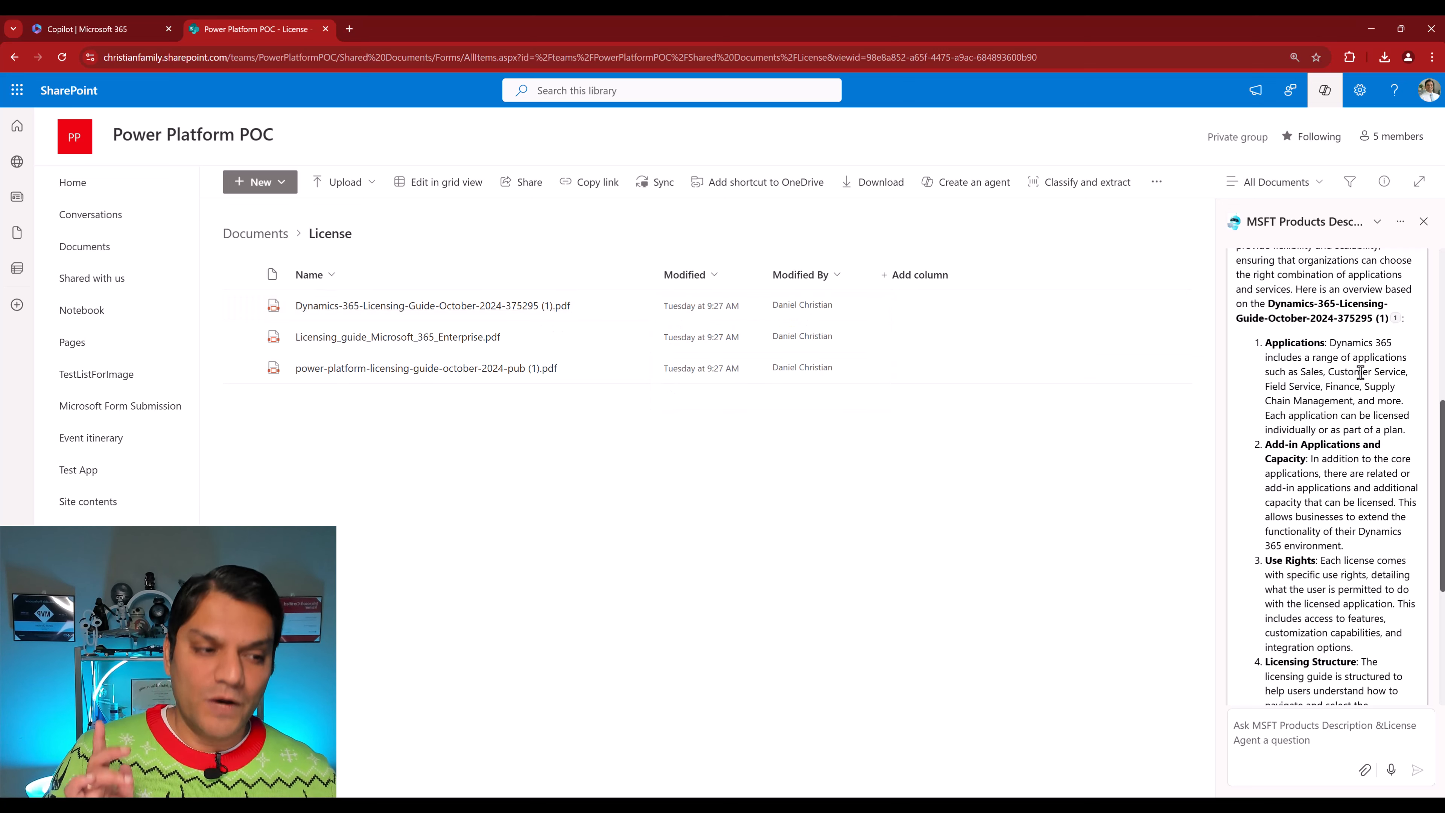
# Read the agent's Dynamics 365 licensing answer from its cited source through the numbered points to the closing reference.
pyautogui.moveTo(1396, 323)
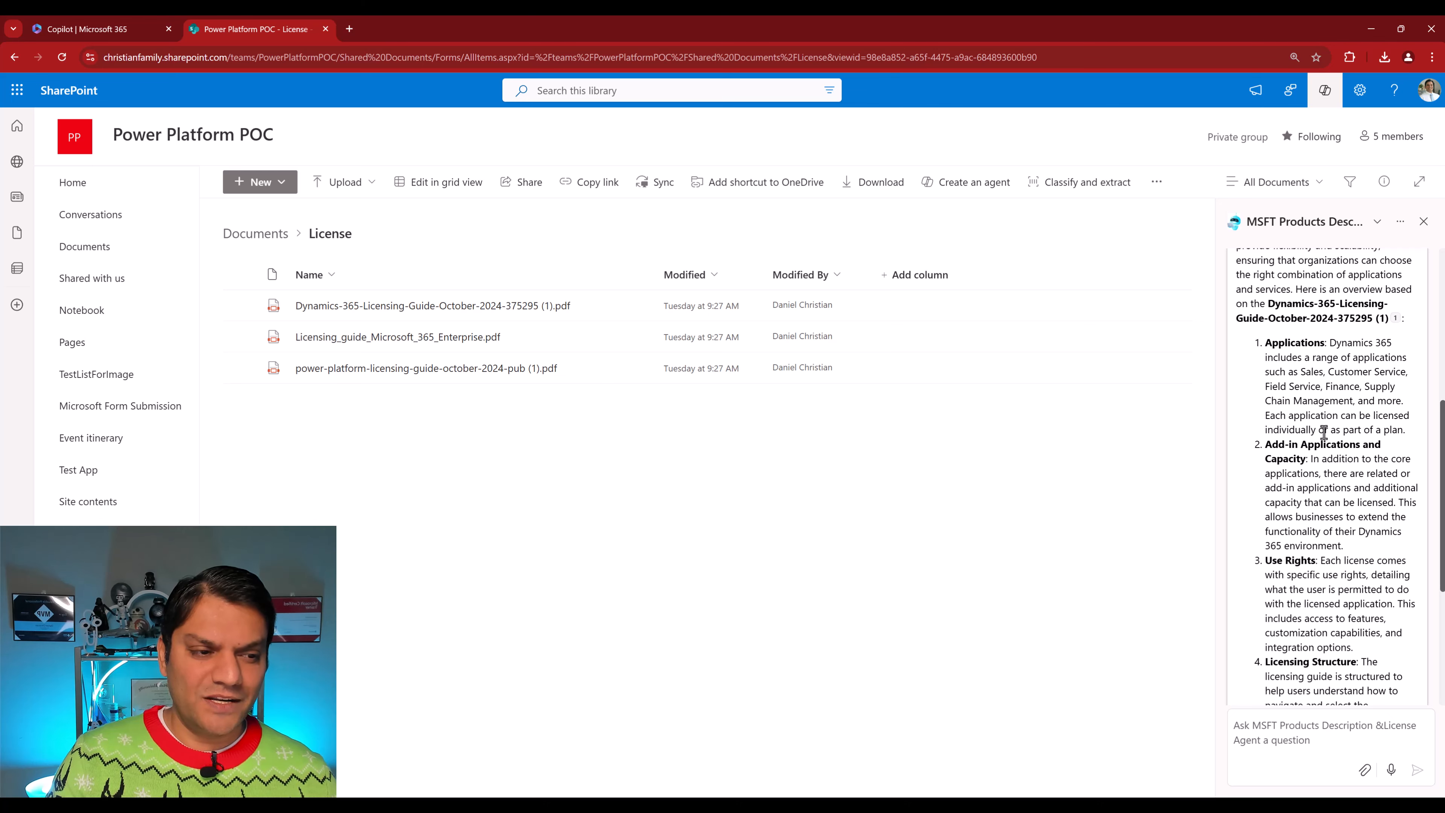
pyautogui.scroll(3, 1326, 421)
pyautogui.scroll(-3, 1306, 362)
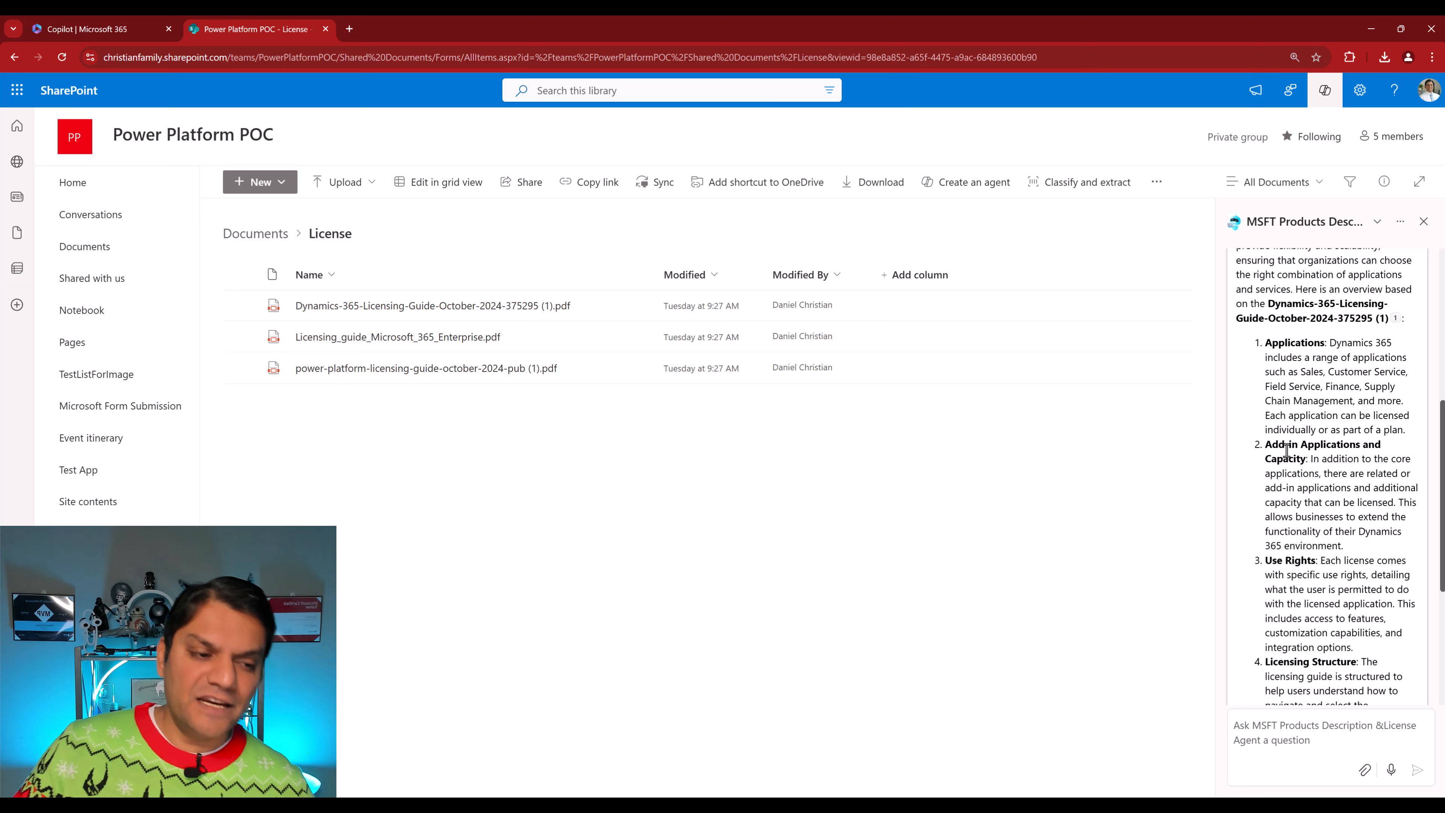
pyautogui.scroll(-1, 1287, 450)
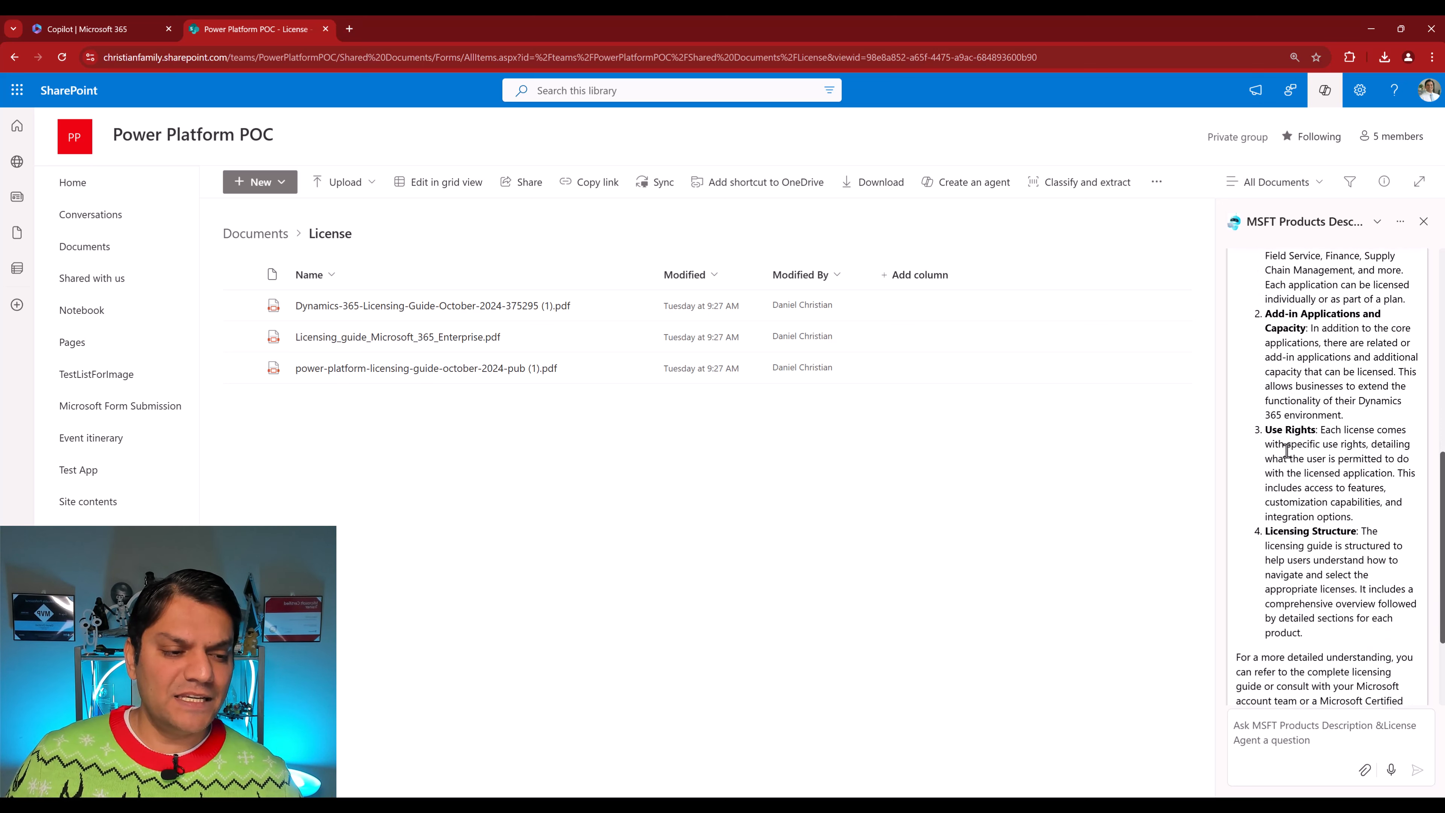
pyautogui.scroll(-1, 1288, 450)
pyautogui.scroll(-2, 1290, 450)
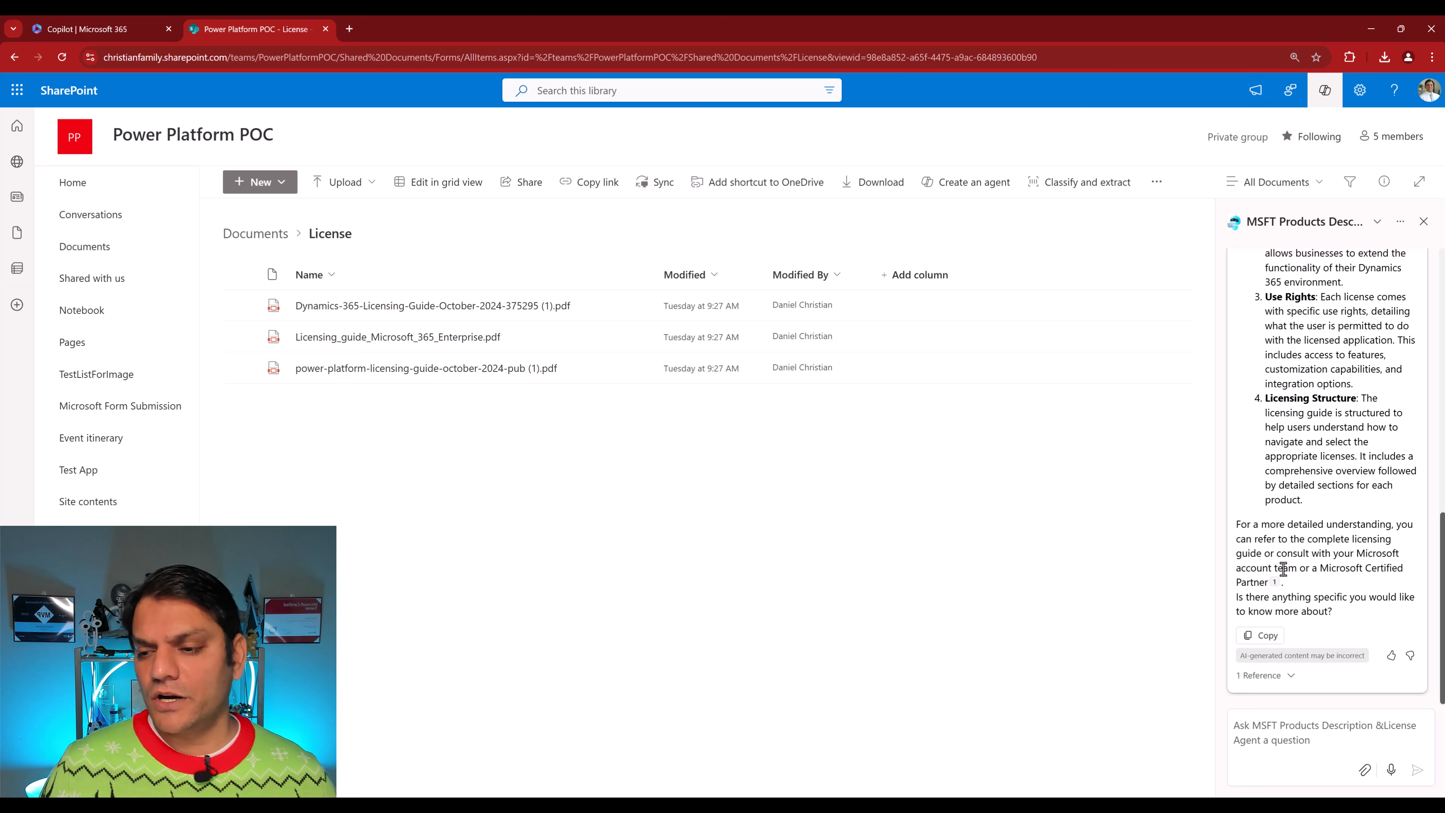
# Return from the License folder to the top level of the site's Documents library.
pyautogui.click(87, 248)
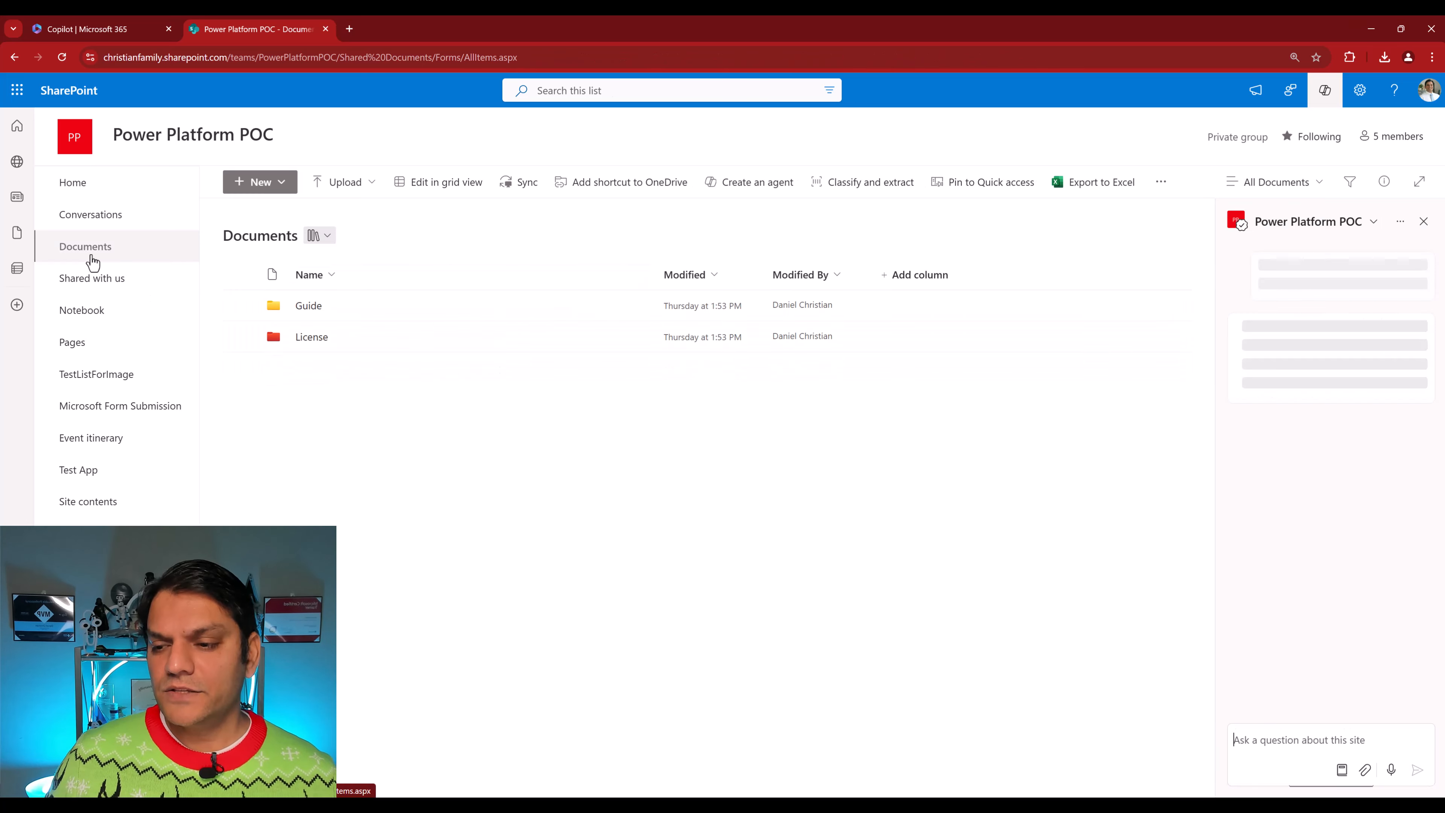
pyautogui.click(82, 438)
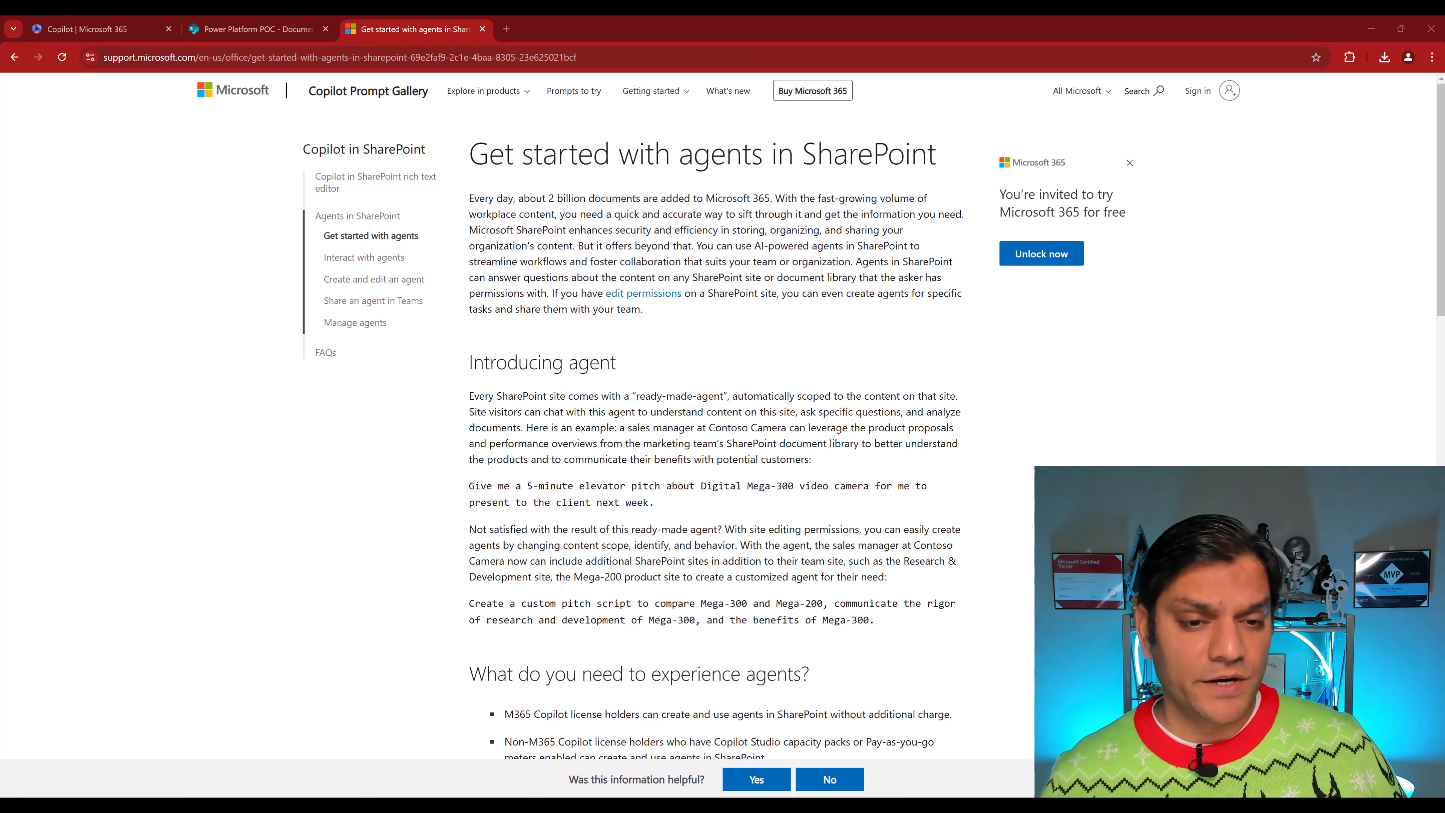
# Skim the Microsoft support article "Get started with agents in SharePoint" and open its linked Frequently asked questions page.
pyautogui.scroll(-8, 817, 489)
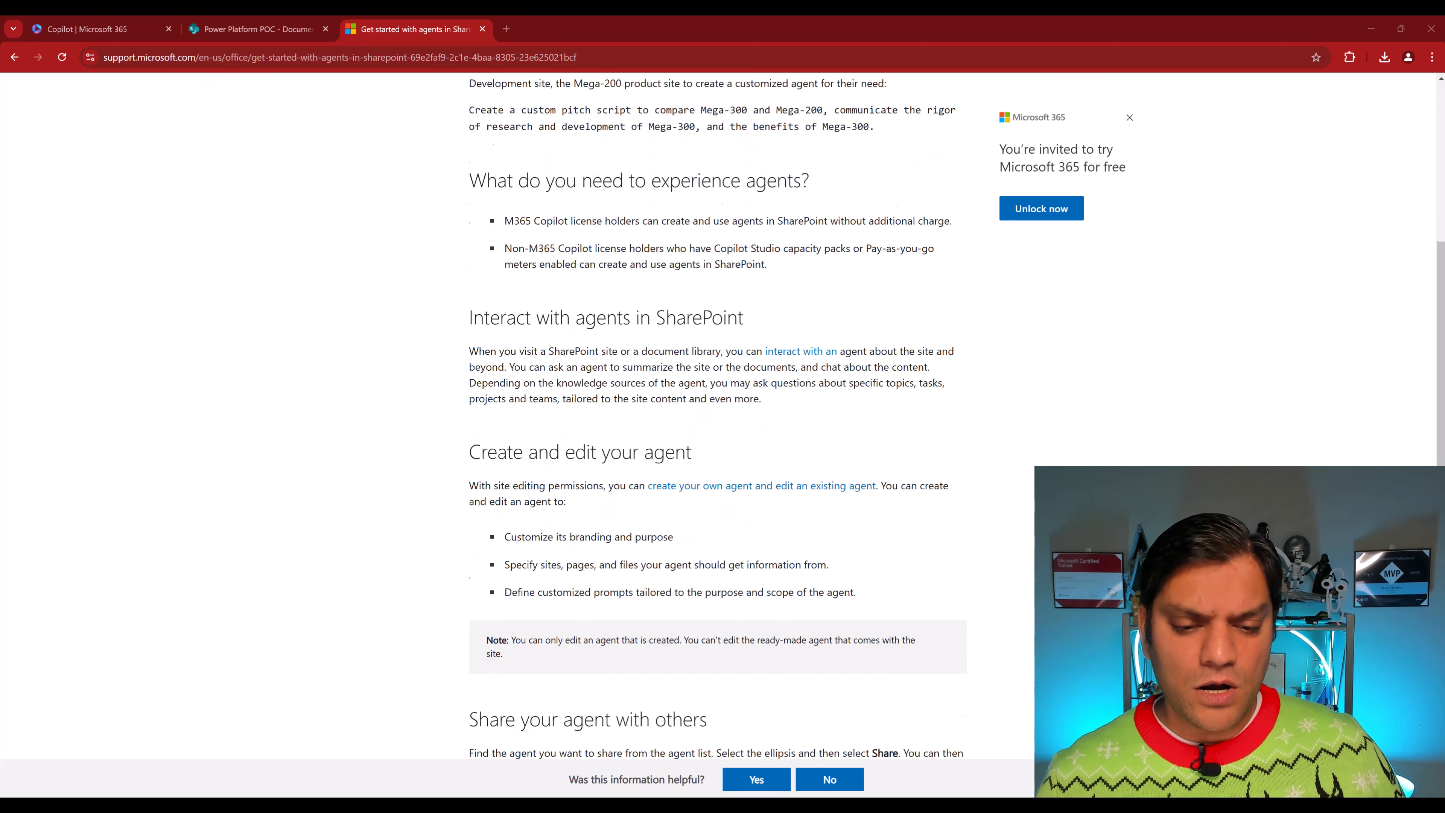
pyautogui.scroll(-11, 740, 282)
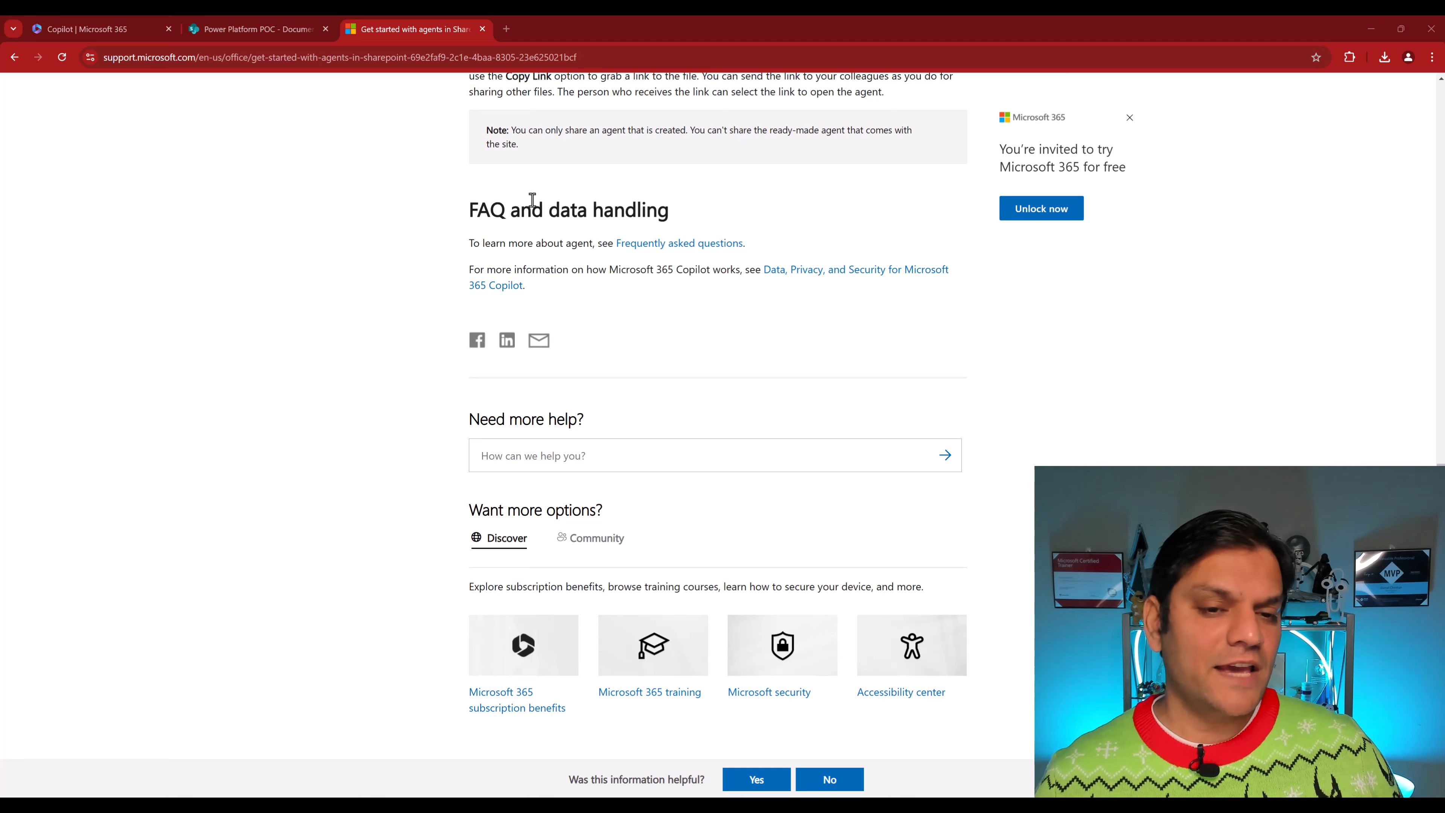
pyautogui.click(662, 245)
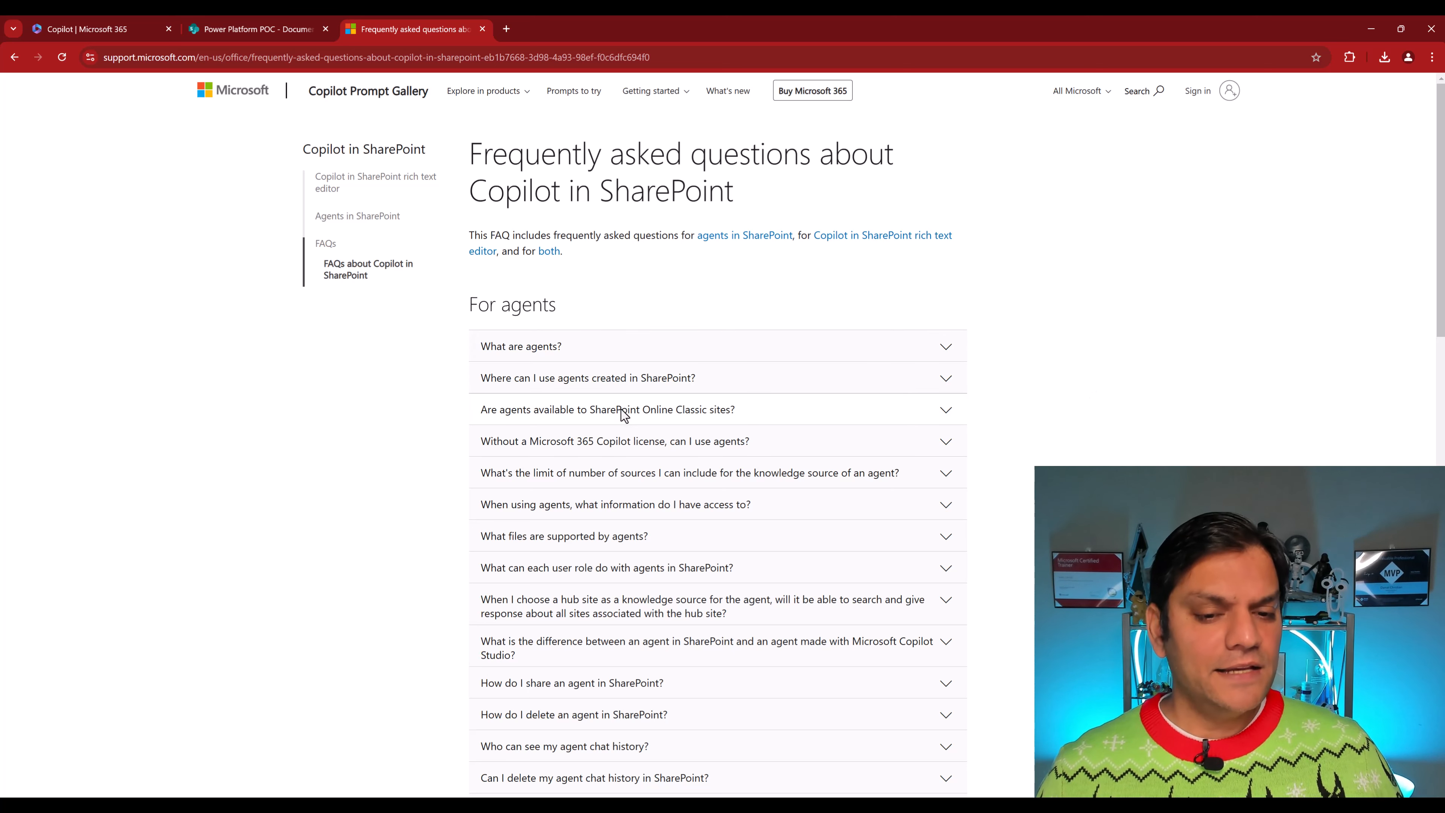
# Read the FAQ answers about agent availability on SharePoint Online Classic sites and the limit on knowledge sources per agent.
pyautogui.click(758, 421)
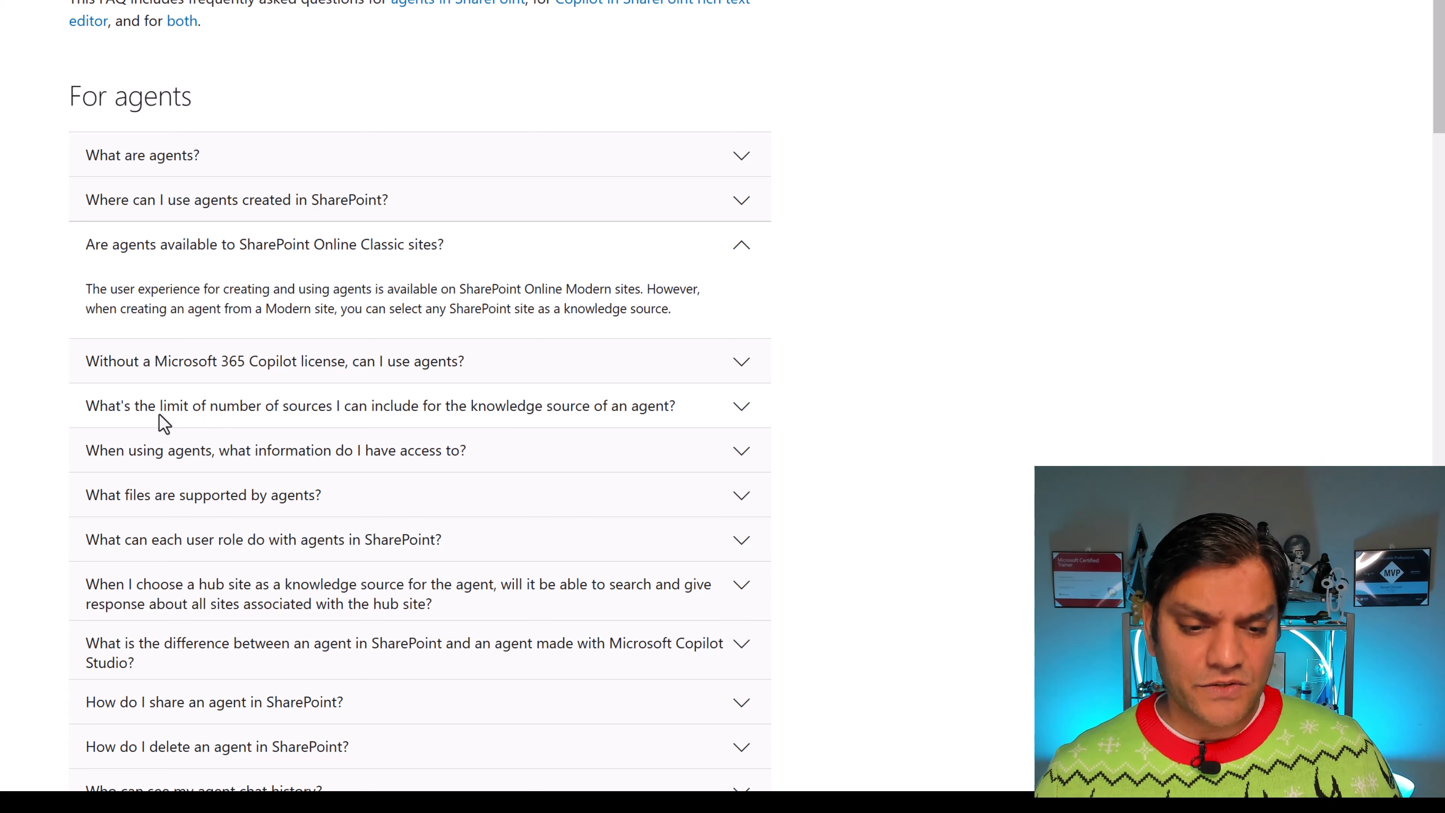
pyautogui.click(351, 416)
pyautogui.scroll(-5, 57, 495)
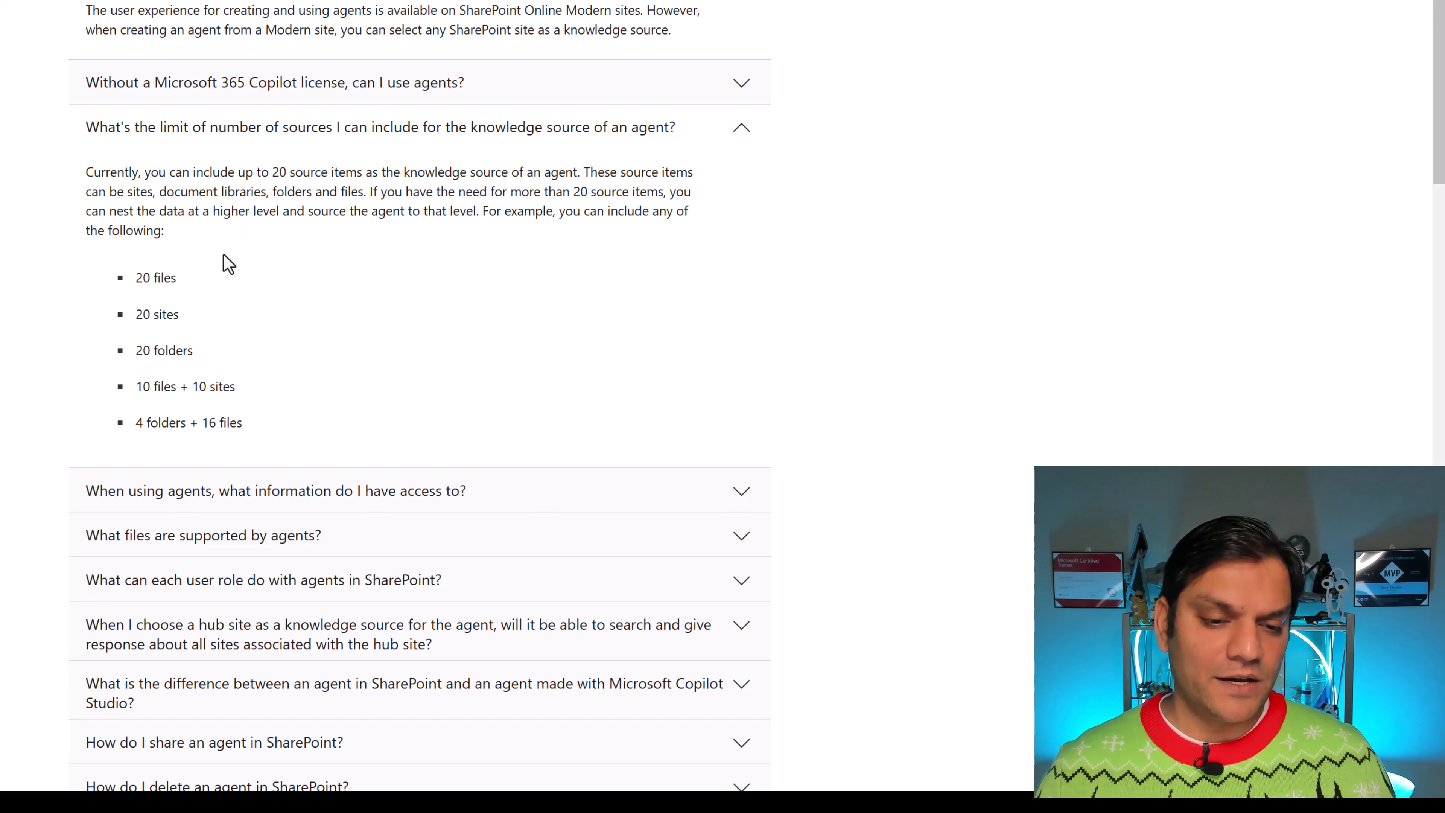
pyautogui.scroll(-2, 219, 271)
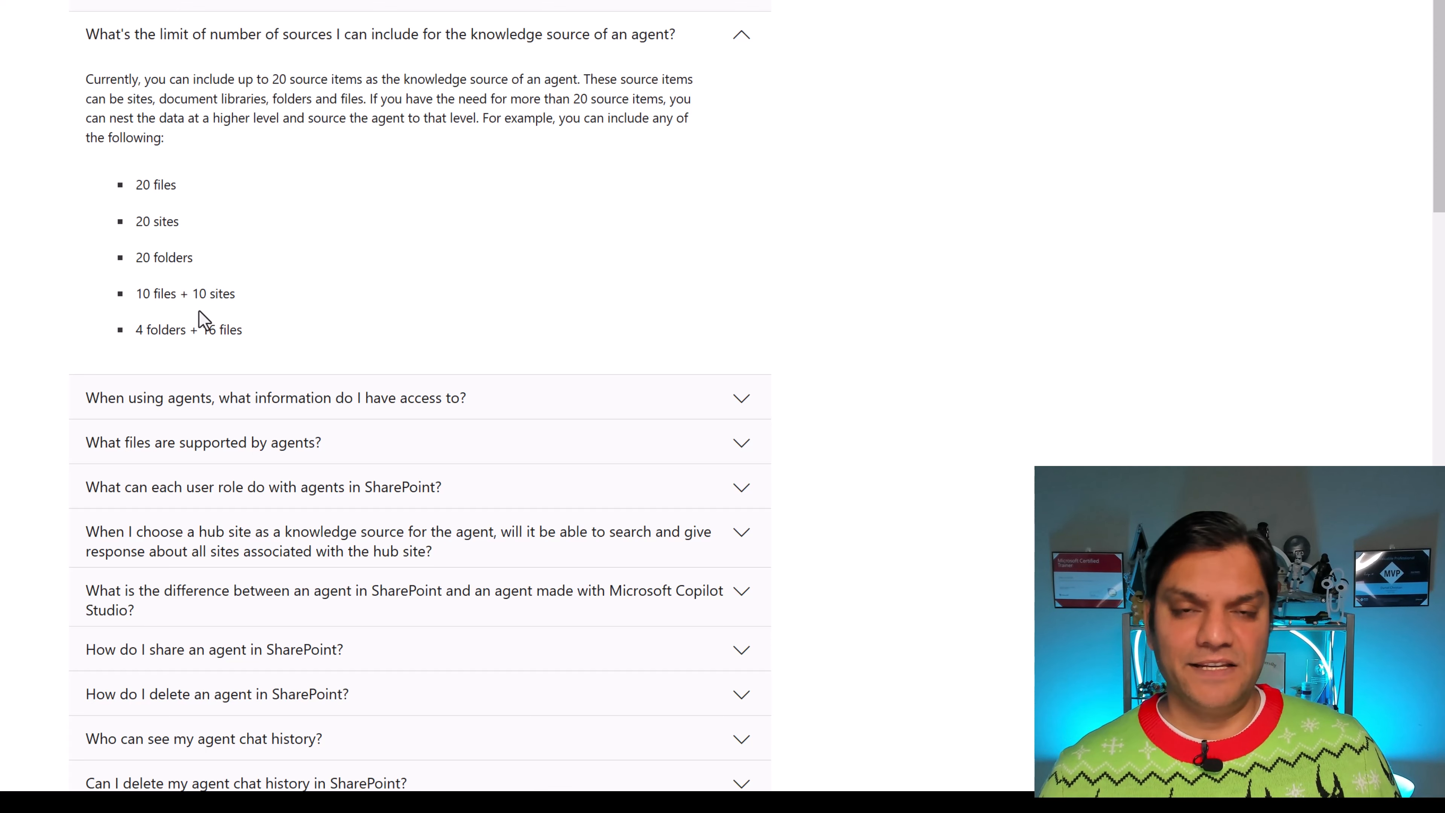
# Read the FAQ answers on which files agents support and what each user role can do with agents in SharePoint.
pyautogui.click(204, 440)
pyautogui.scroll(-6, 398, 399)
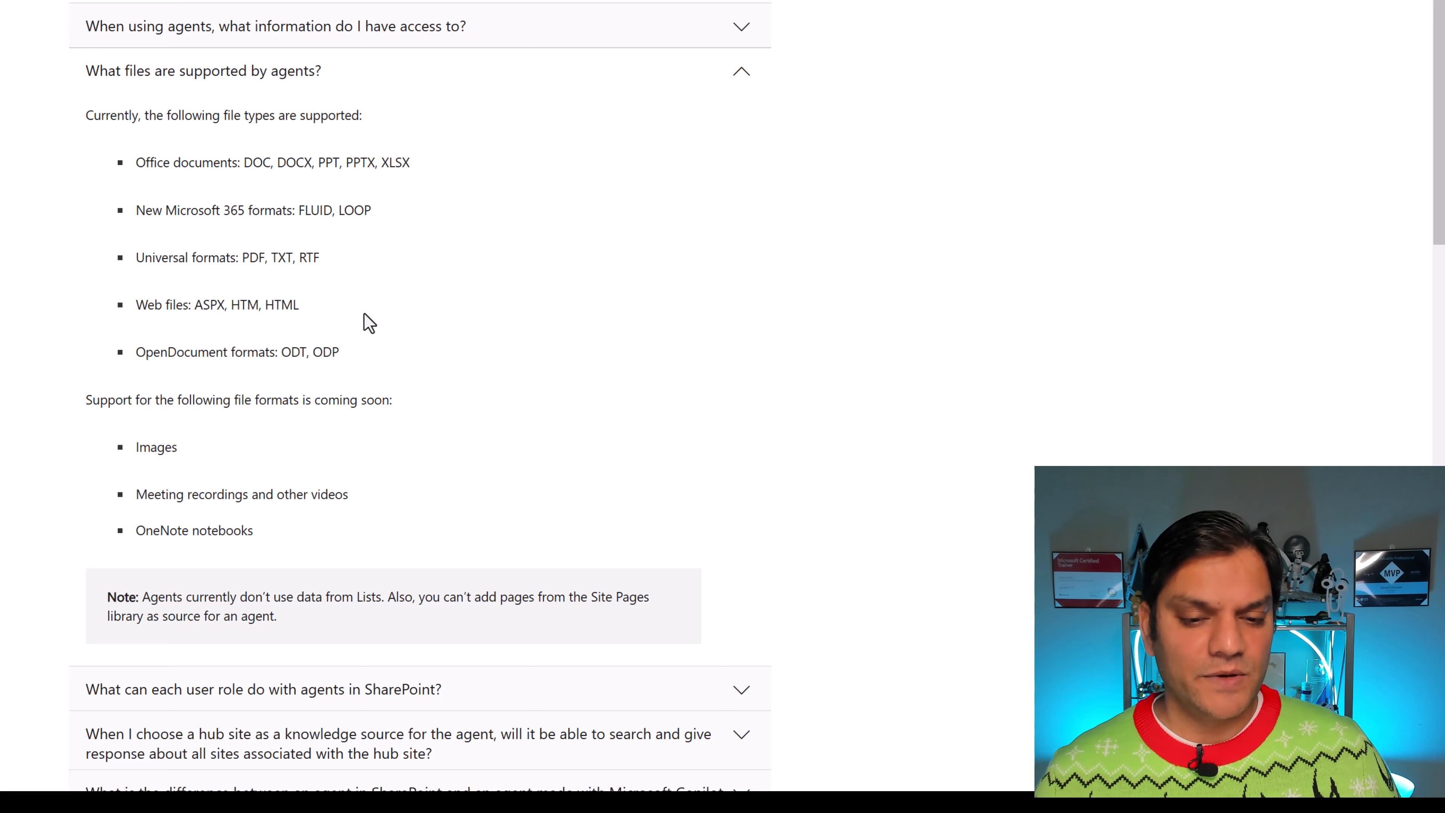
pyautogui.scroll(-3, 261, 333)
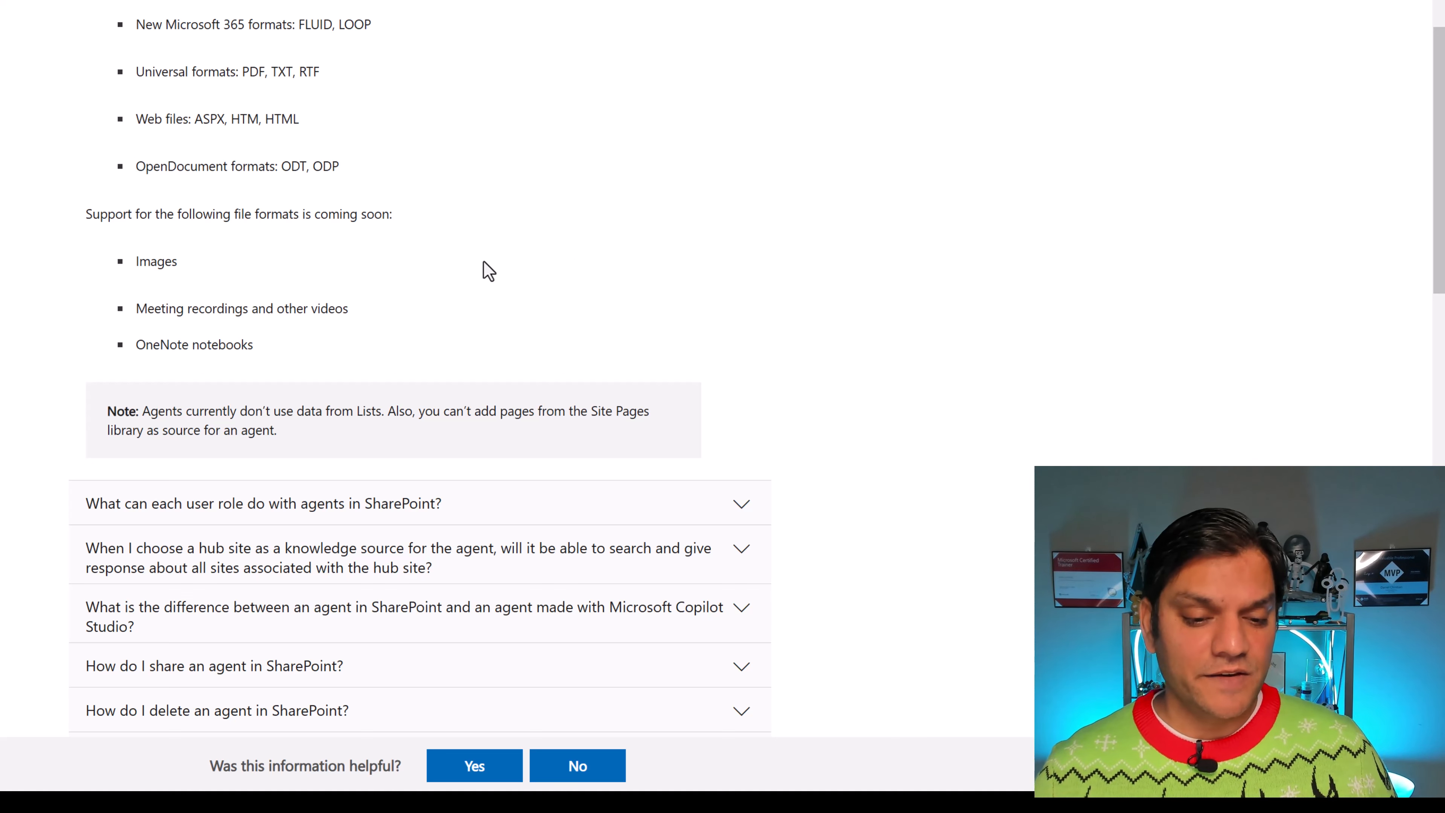
pyautogui.click(116, 502)
pyautogui.scroll(-6, 7, 484)
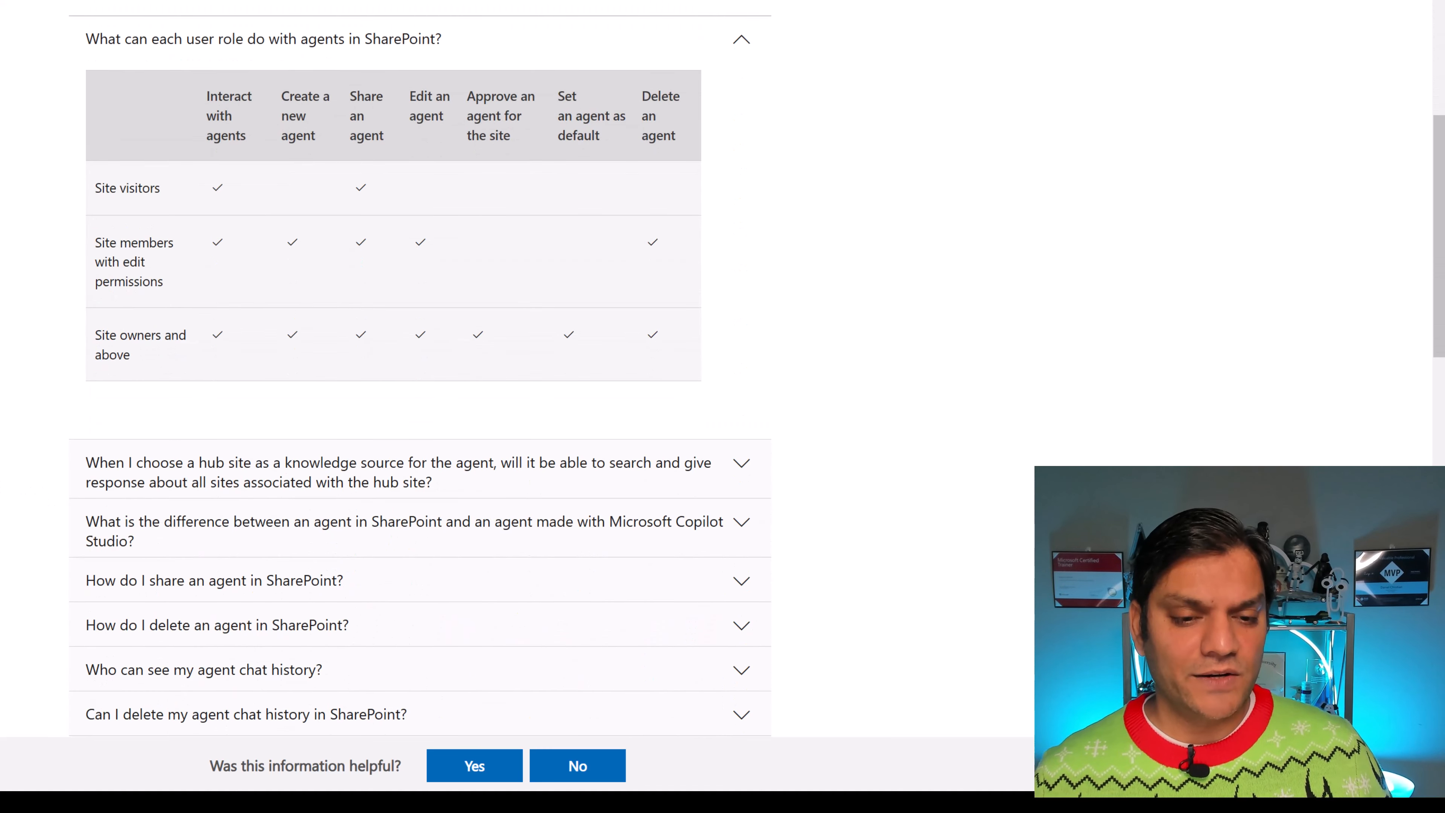